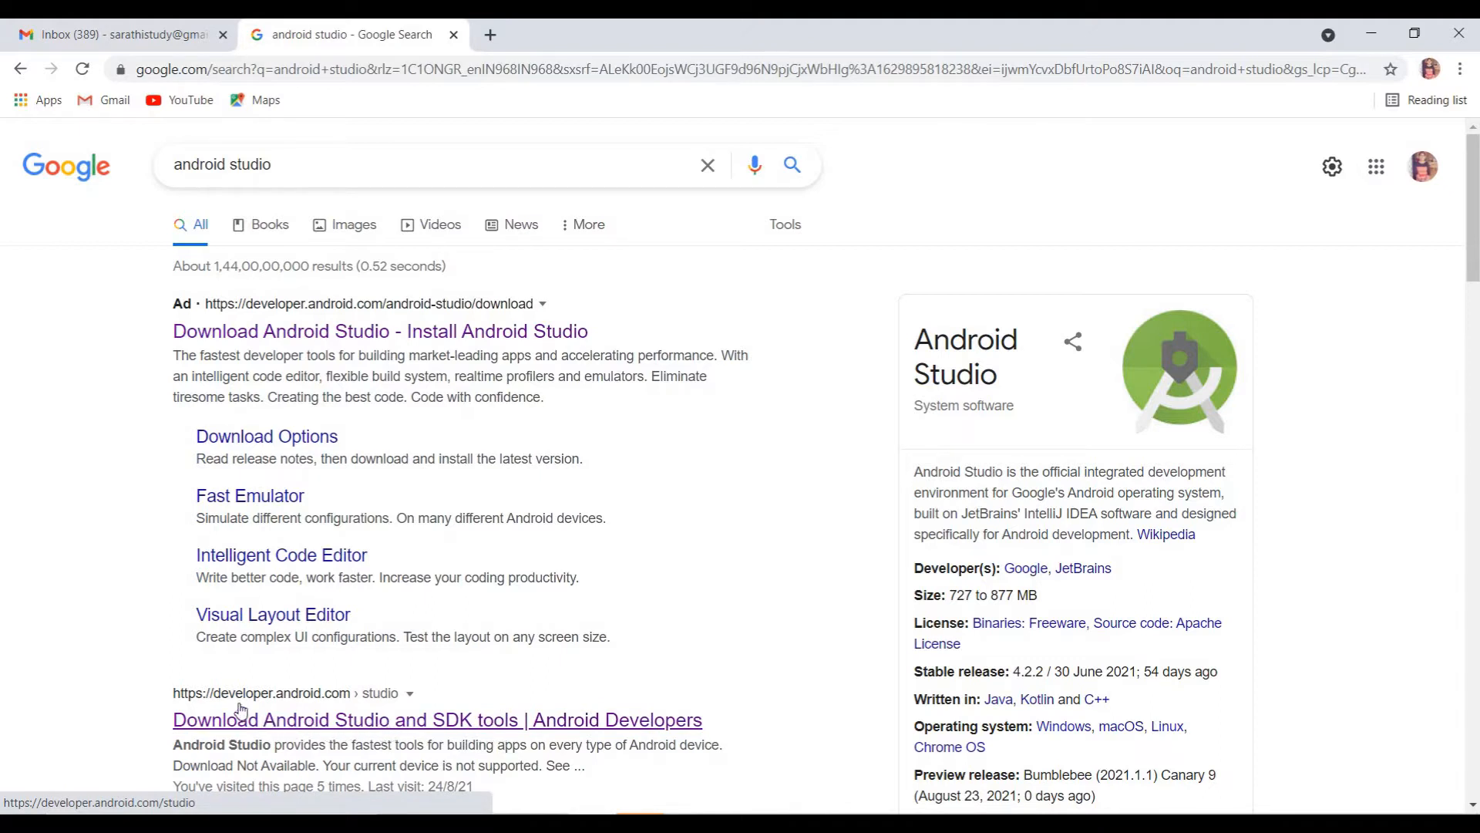
Step: Open the official Android Studio download page in a new tab and check its list of download packages before returning to the main page
{"action": "right_click", "coordinate": [363, 728]}
{"action": "left_click", "coordinate": [477, 572]}
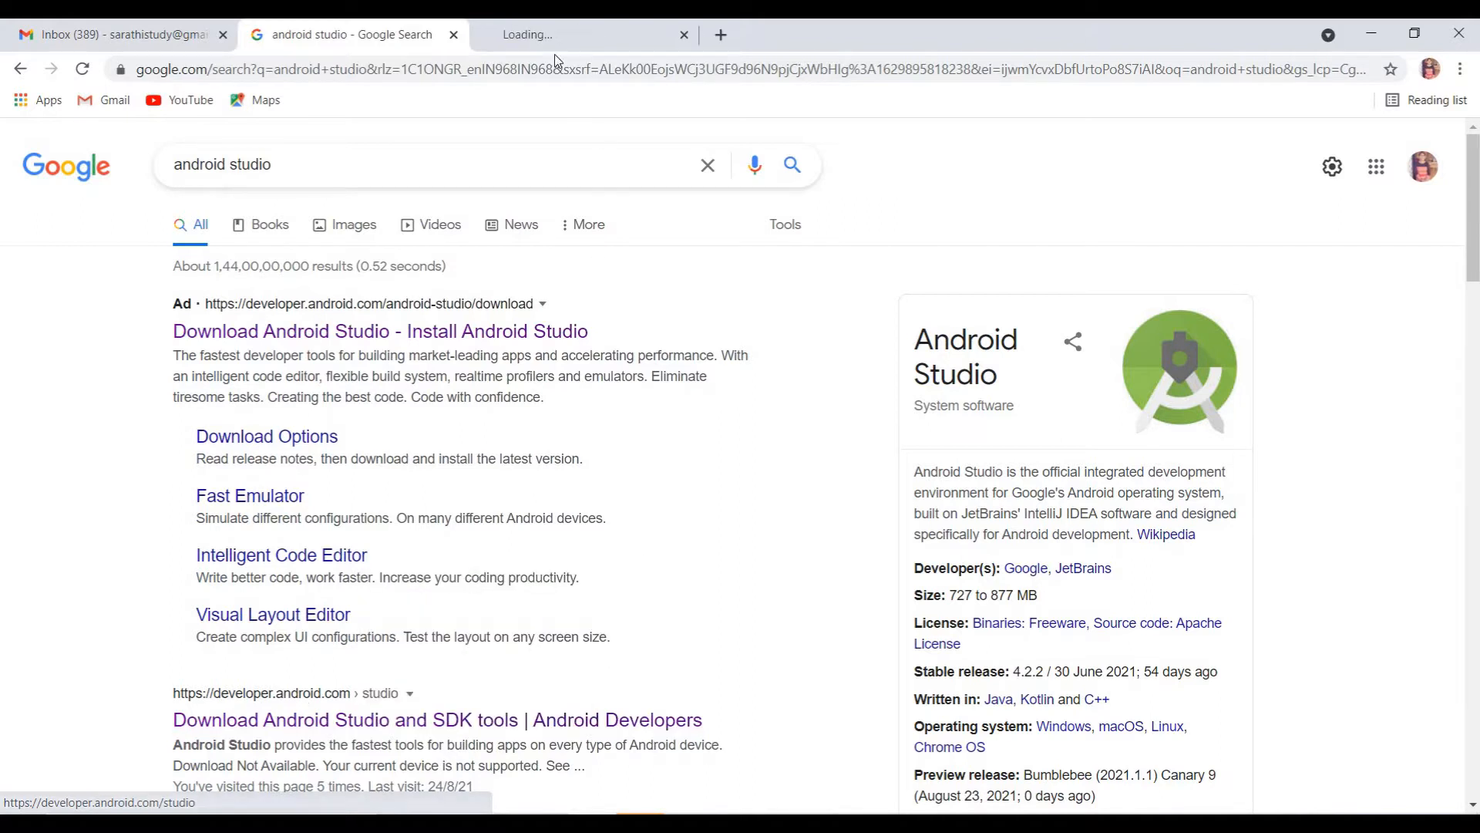
{"action": "left_click", "coordinate": [549, 36]}
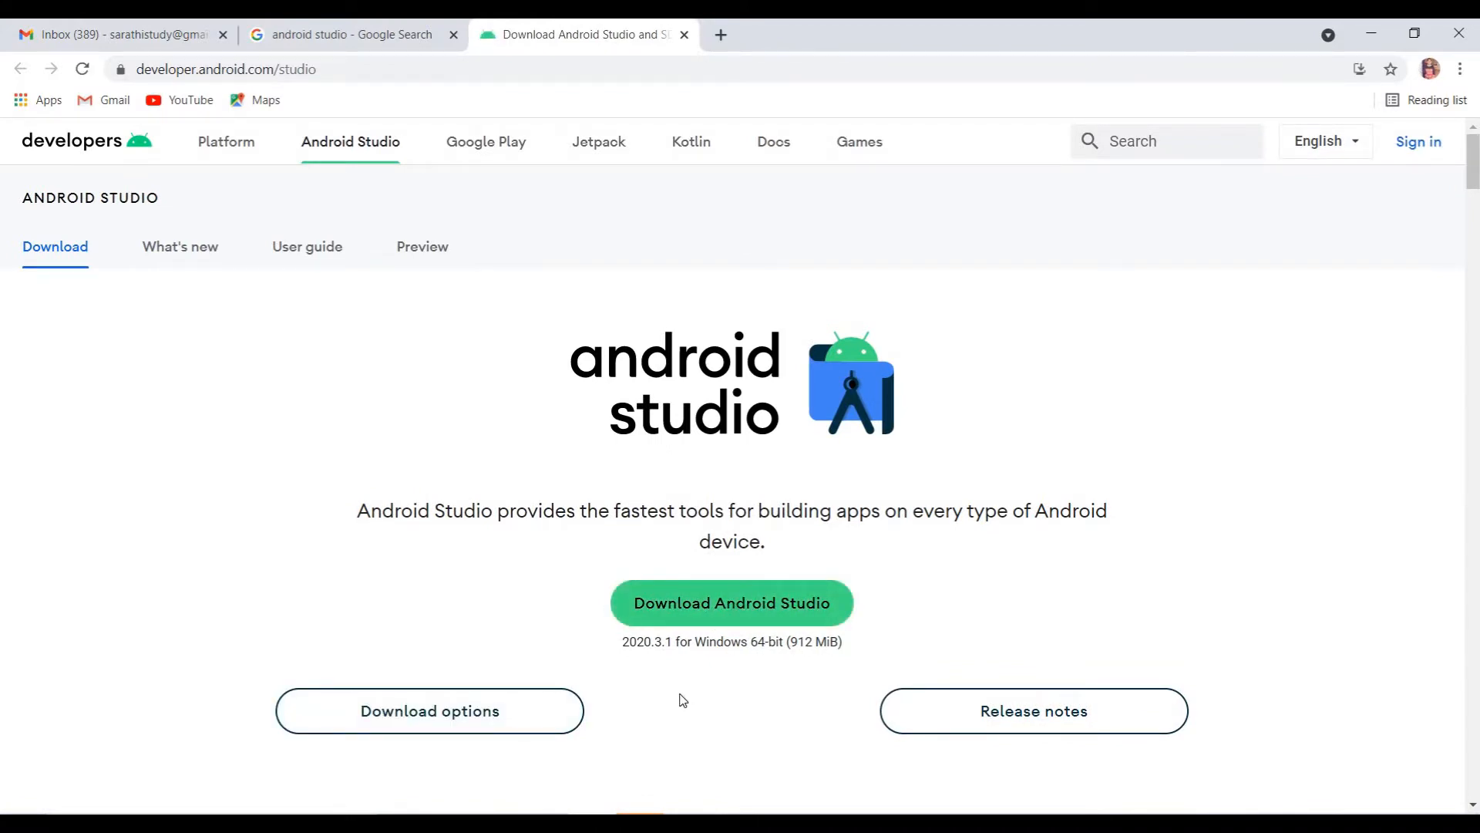
{"action": "left_click", "coordinate": [429, 727]}
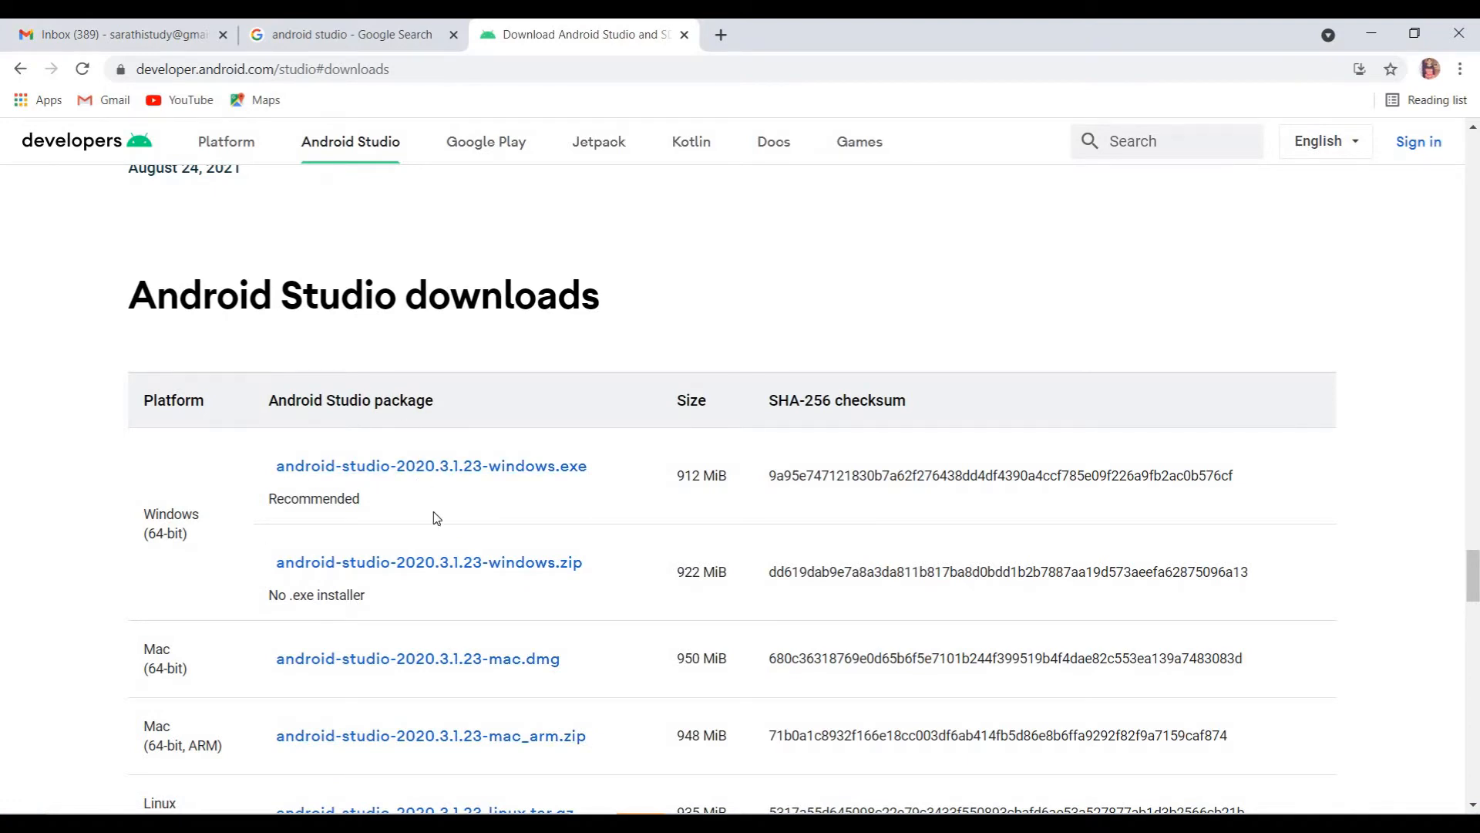
{"action": "left_click", "coordinate": [21, 73]}
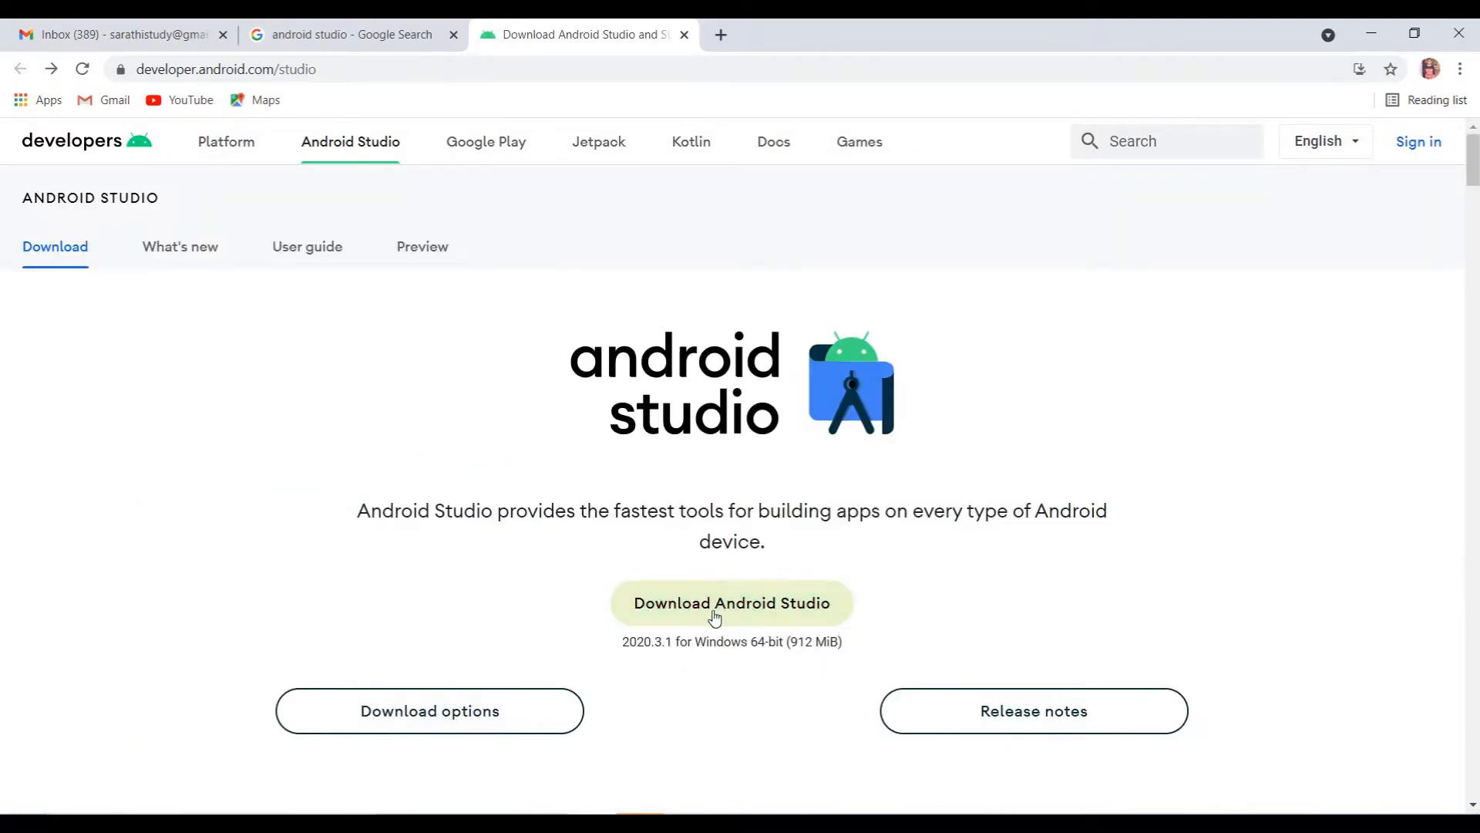
Step: Start the Android Studio 2020.3.1 for Windows download and agree to its license terms and conditions
{"action": "left_click", "coordinate": [678, 605]}
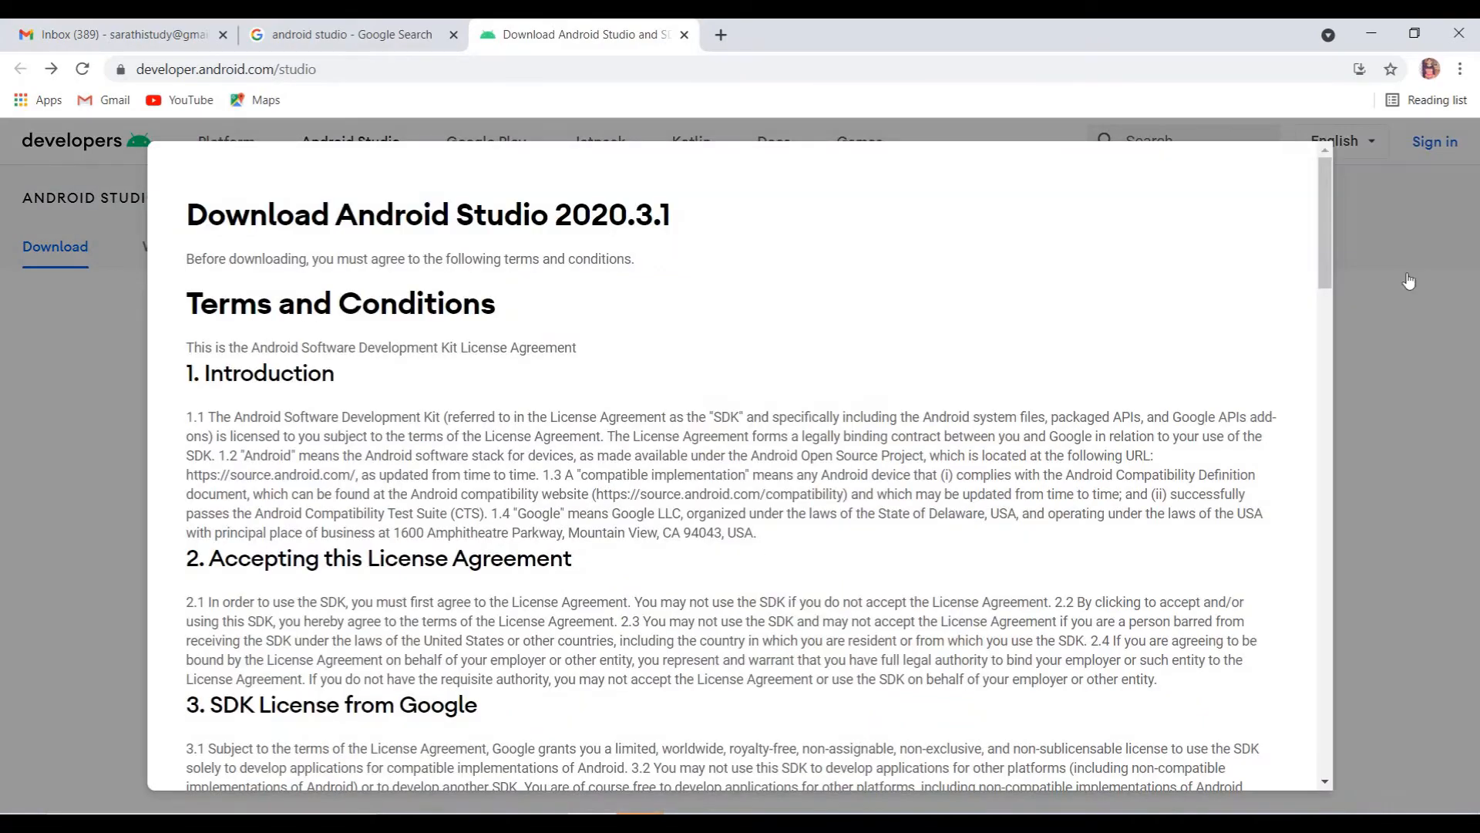
{"action": "left_click", "coordinate": [1329, 680]}
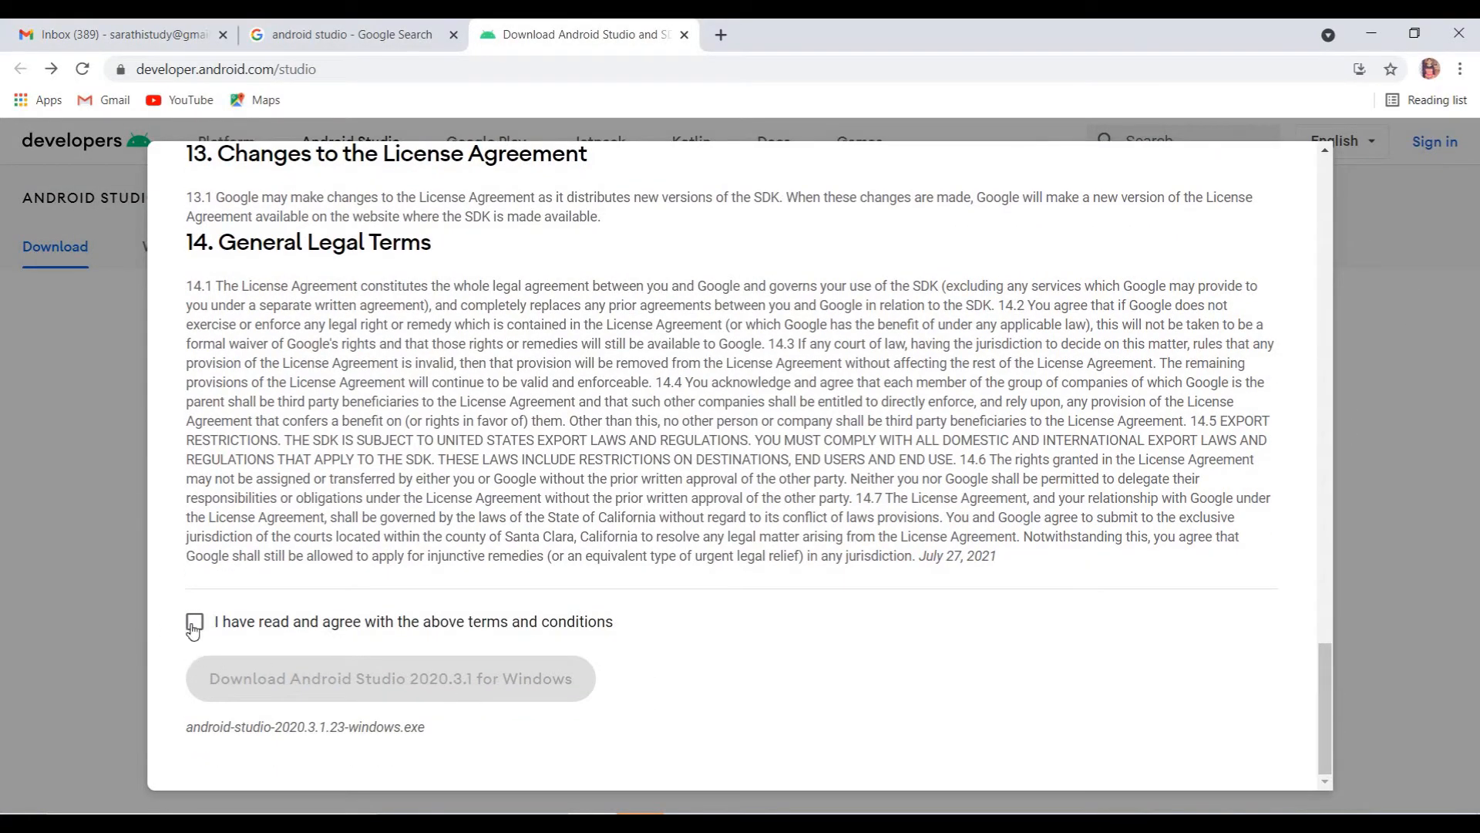
{"action": "left_click", "coordinate": [195, 627]}
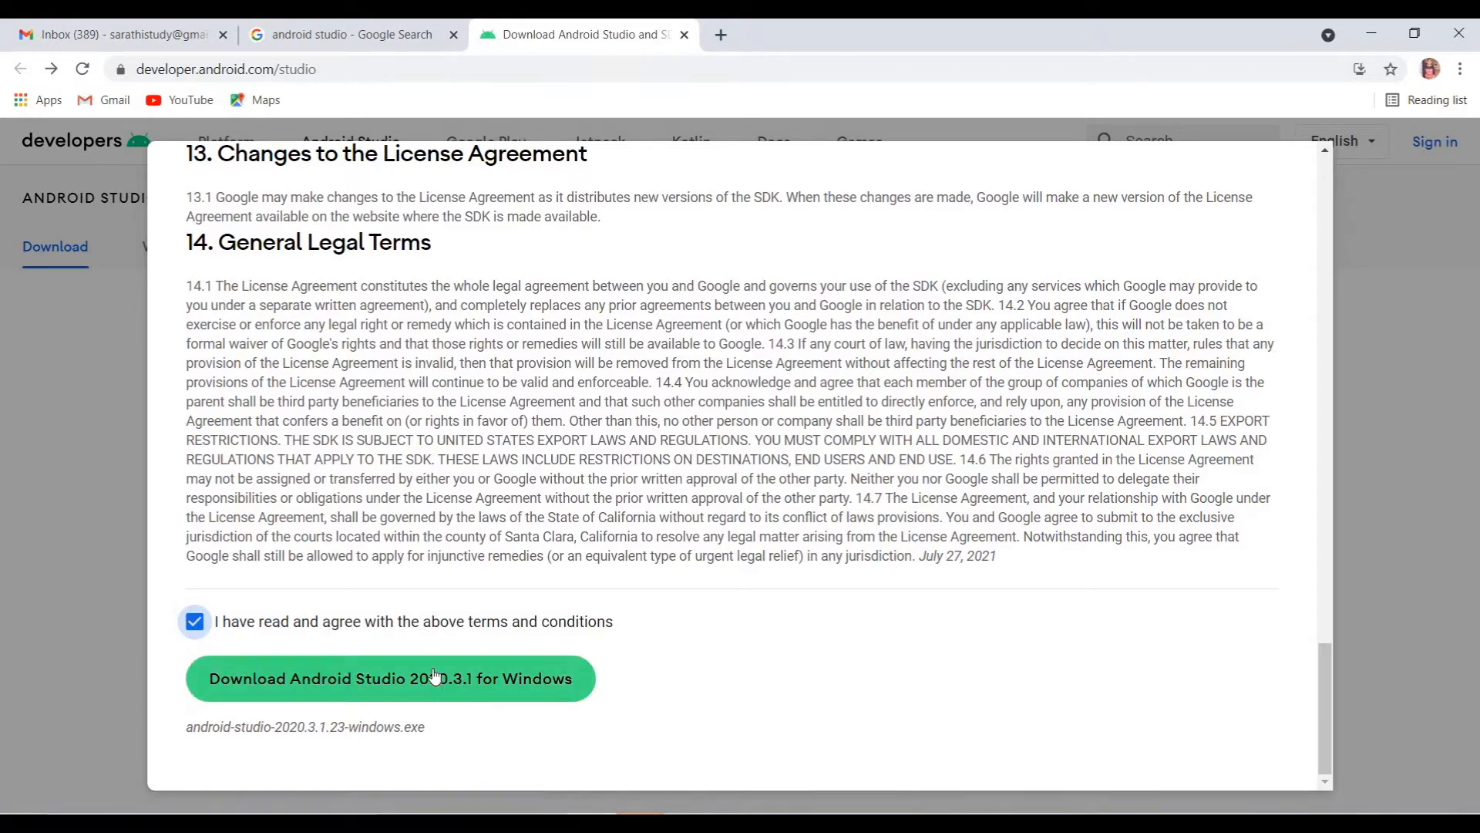
Step: Switch to the Downloads folder in File Explorer, maximize it and run the android-studio-2020.3.1.23-windows installer
{"action": "mouse_move", "coordinate": [497, 823]}
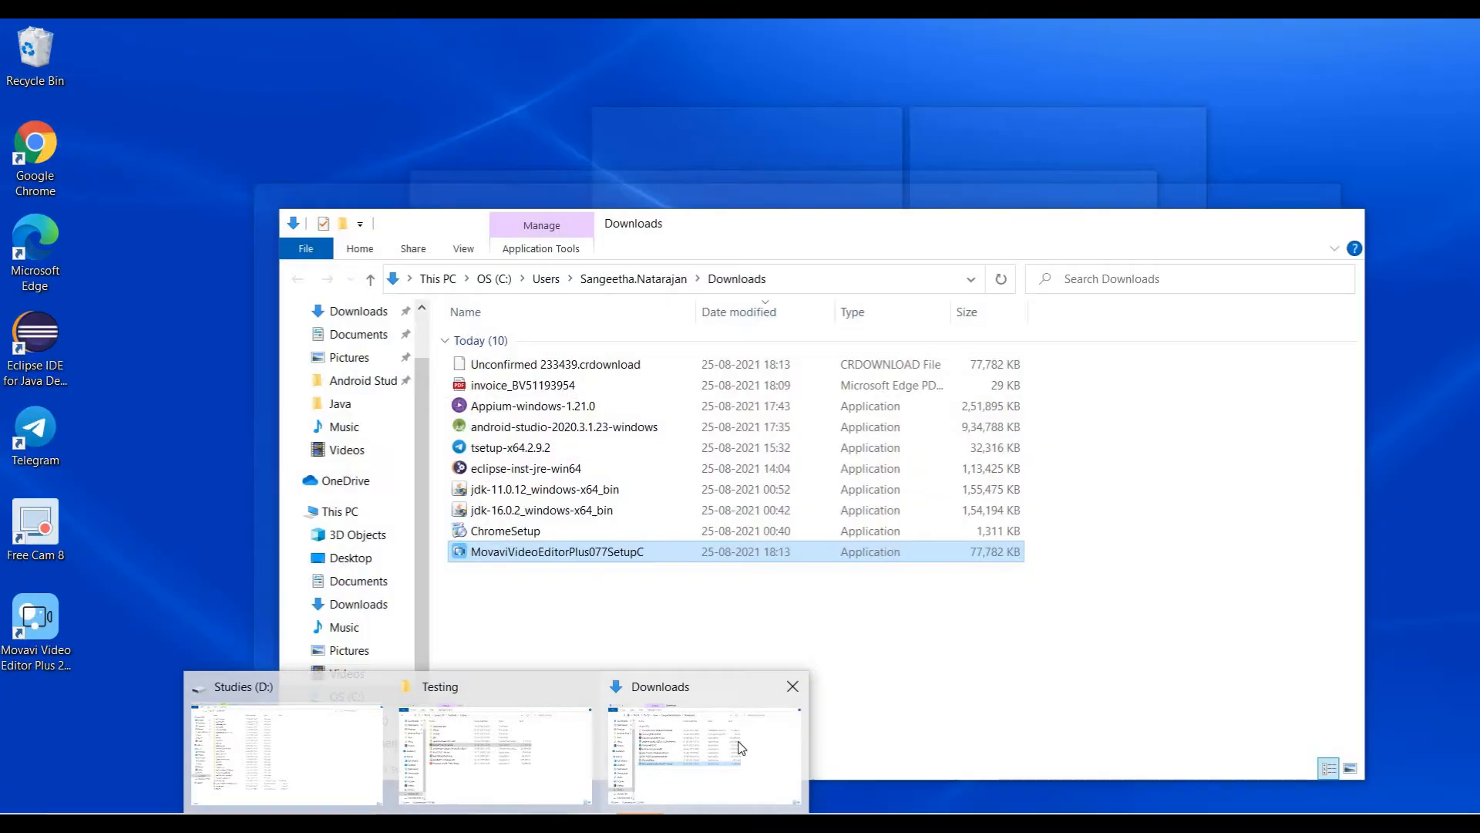
{"action": "left_click", "coordinate": [704, 751]}
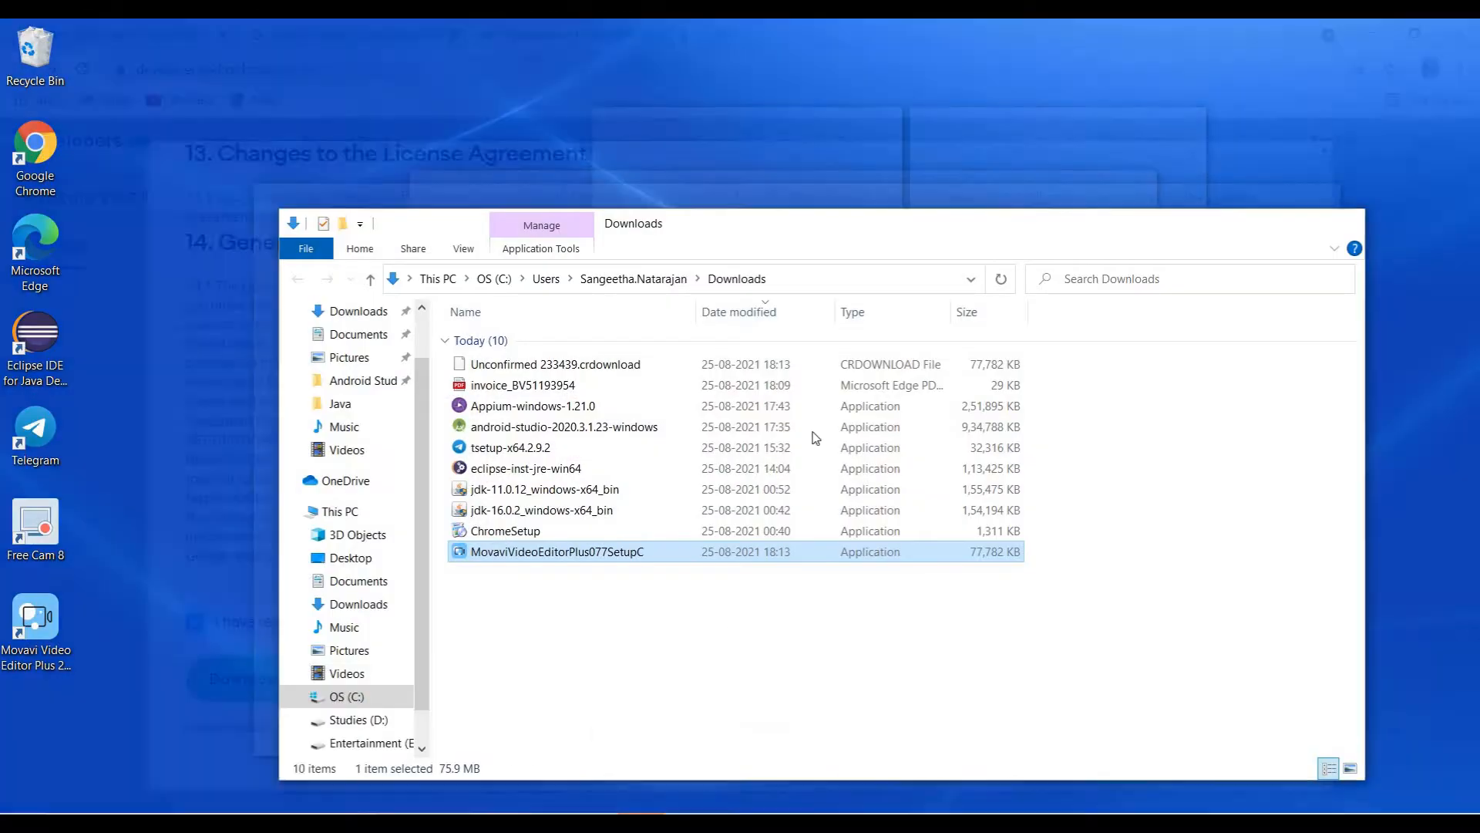
{"action": "left_click", "coordinate": [1301, 223]}
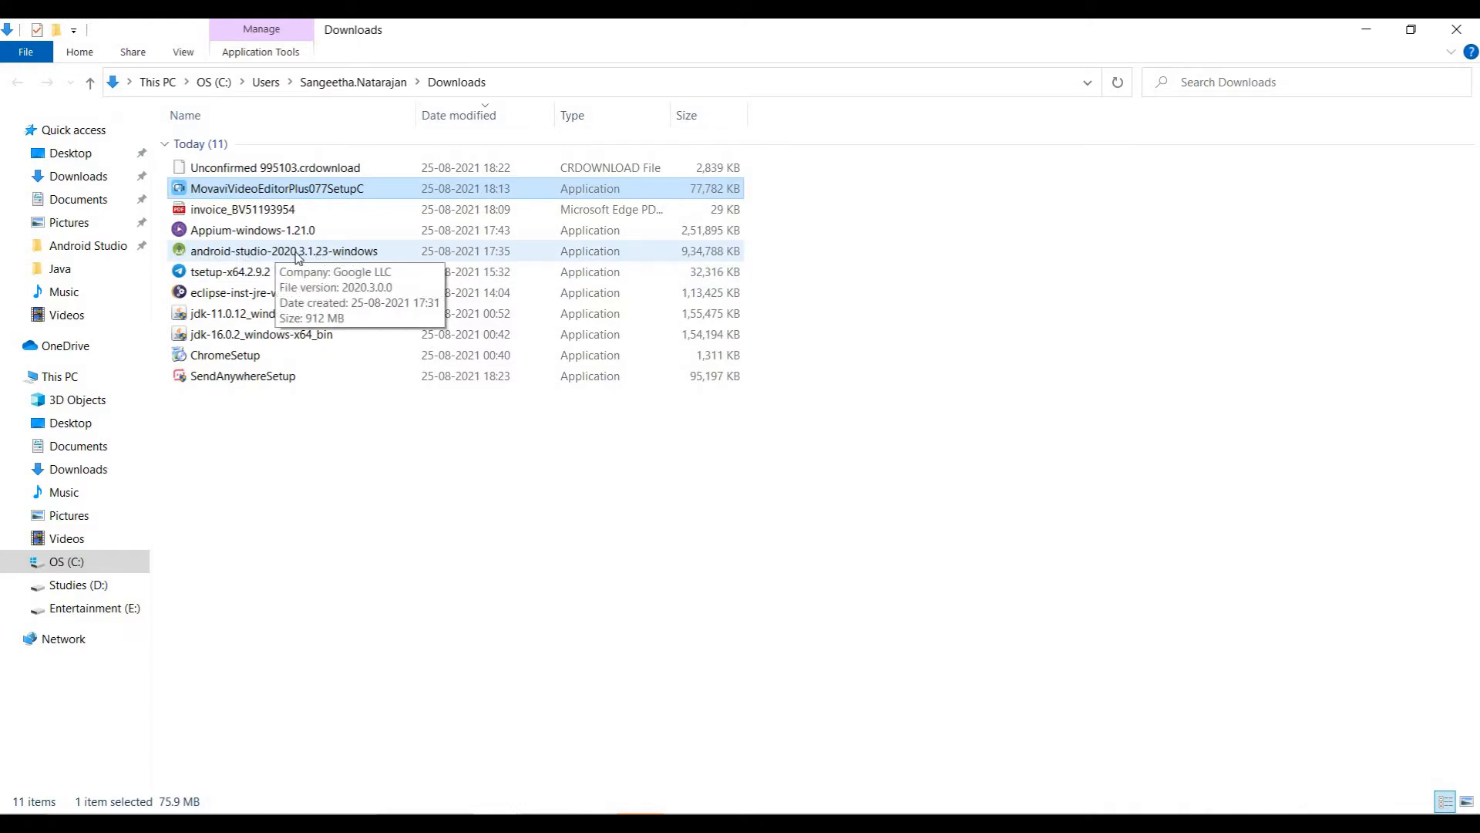
{"action": "left_click", "coordinate": [254, 252]}
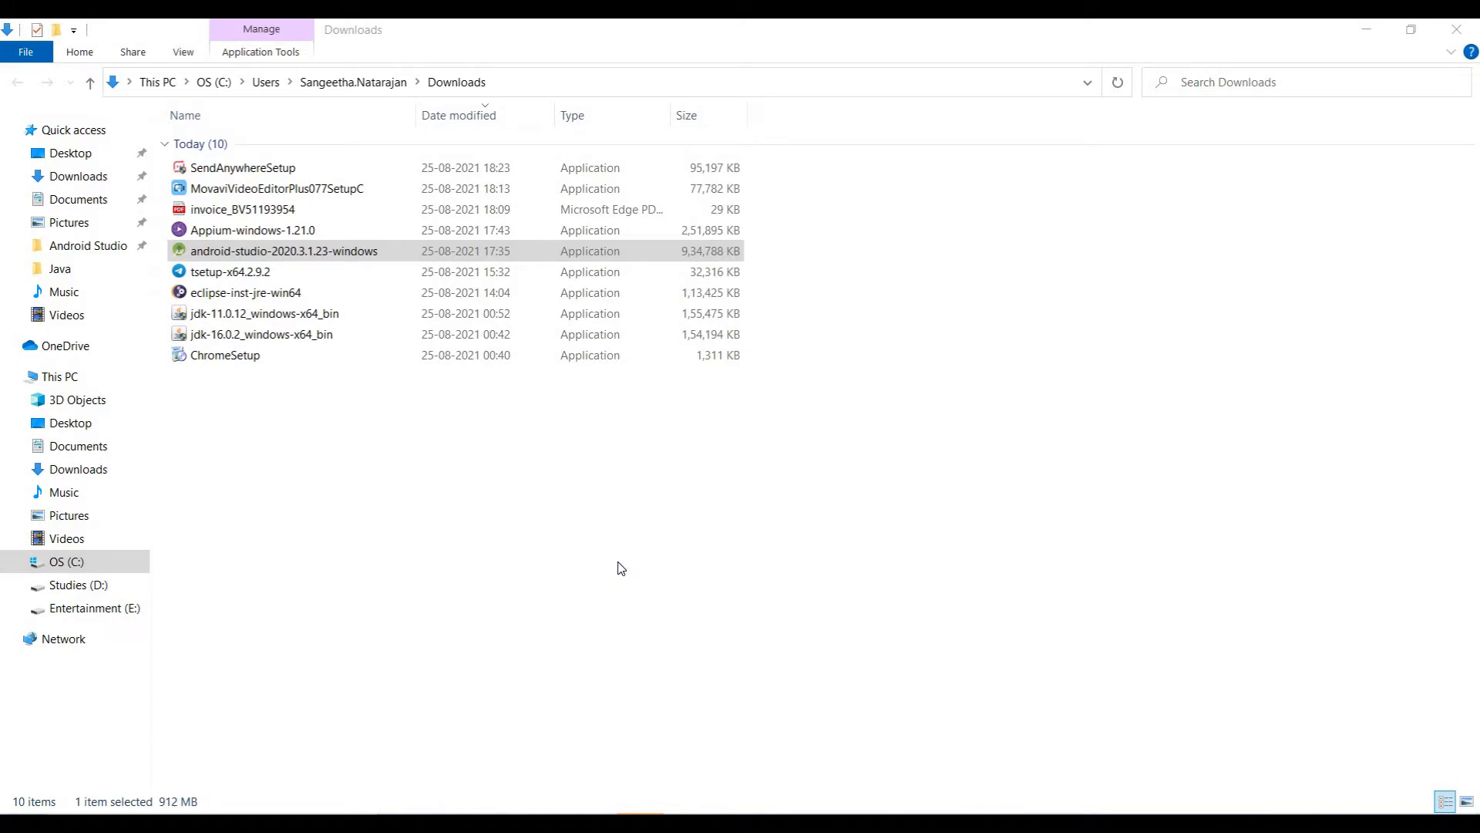
Step: Install Android Studio with Android Virtual Device in C:\Program Files\Android\Android Studio, using the Android Studio Start Menu folder, and finish without starting it
{"action": "left_click", "coordinate": [838, 579]}
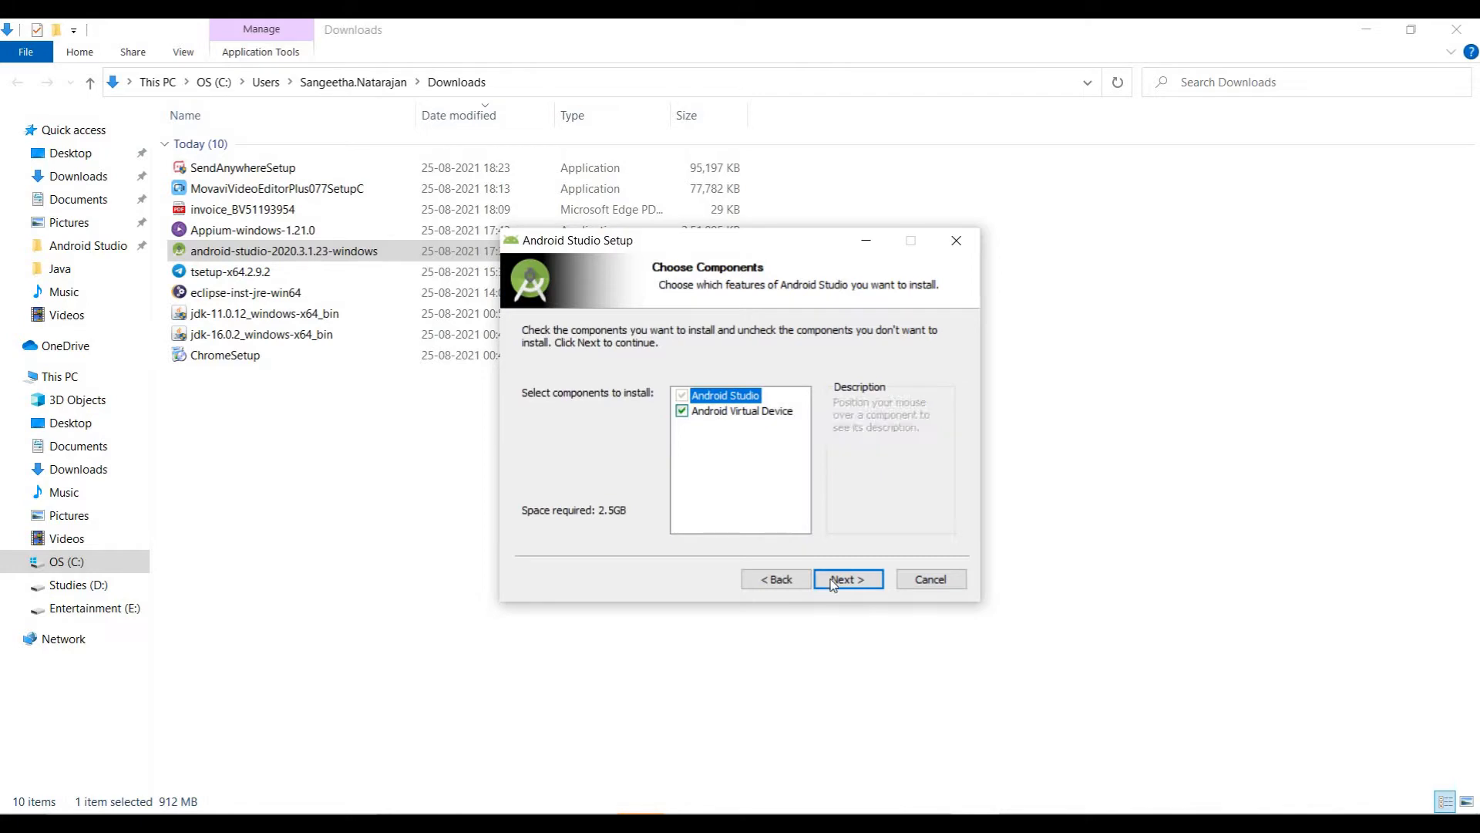
{"action": "left_click", "coordinate": [856, 586]}
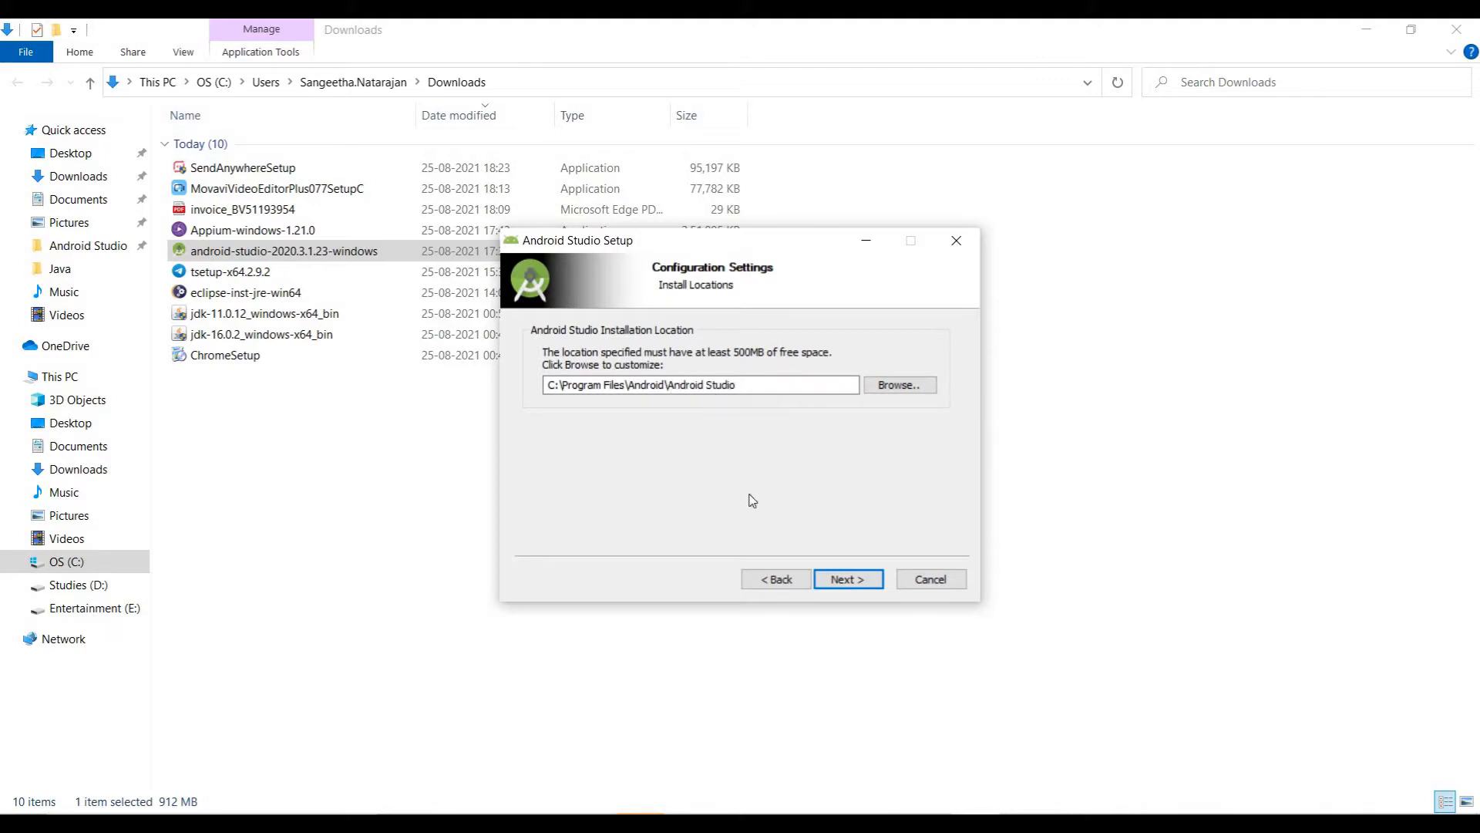
{"action": "left_click", "coordinate": [834, 581]}
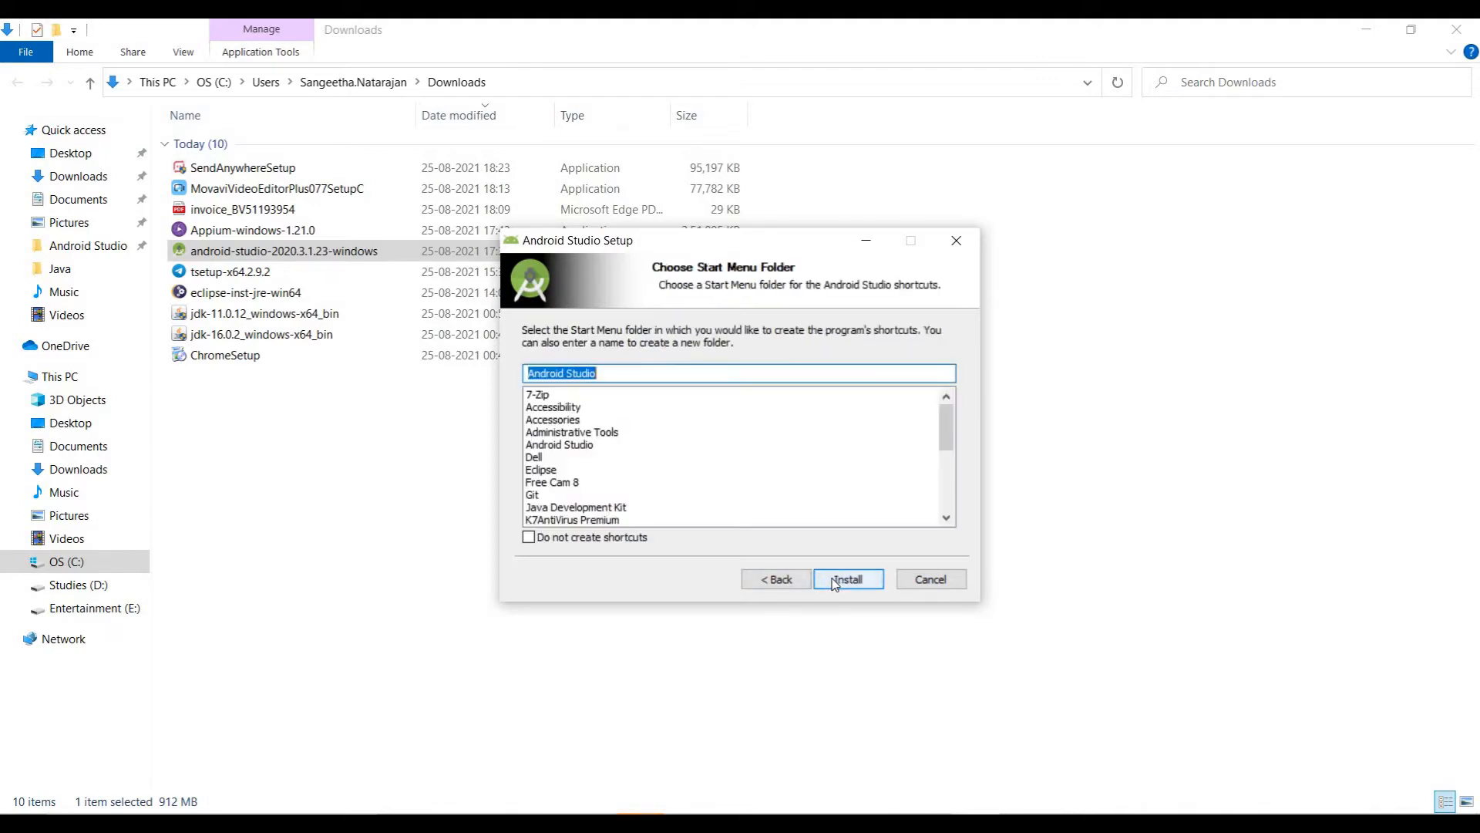
{"action": "left_click", "coordinate": [834, 581]}
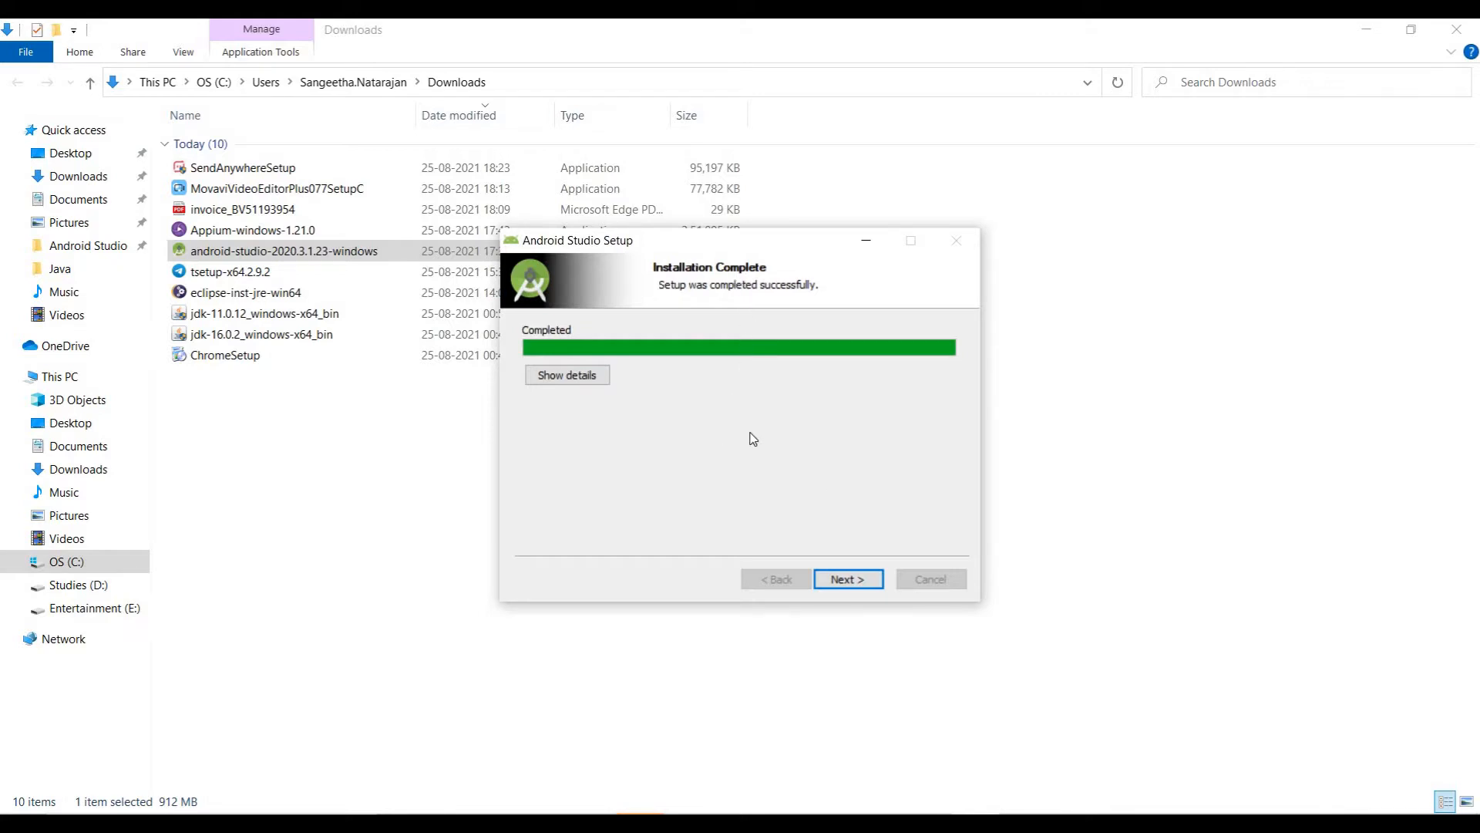
{"action": "left_click", "coordinate": [850, 580]}
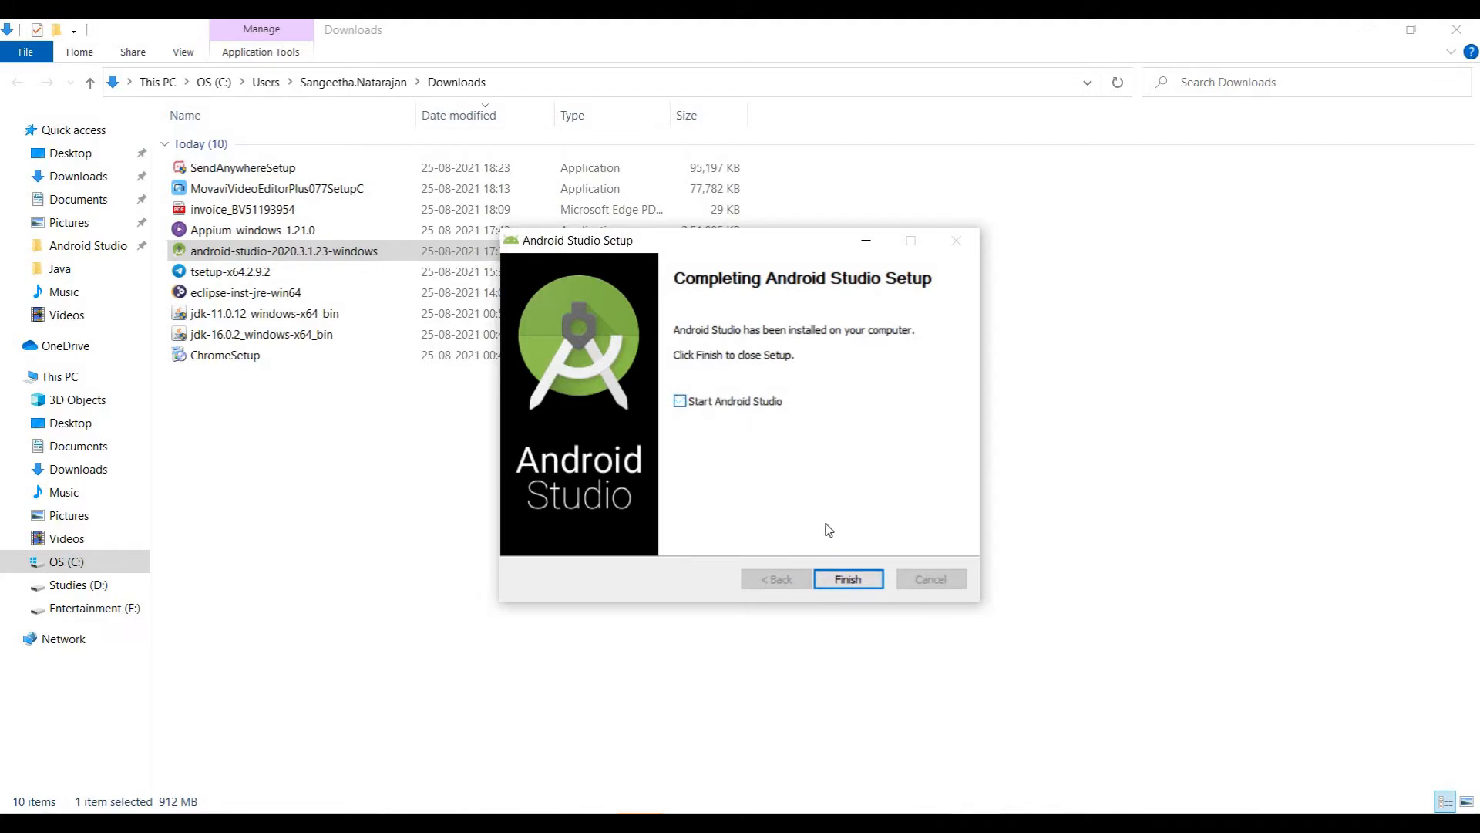
{"action": "left_click", "coordinate": [857, 582]}
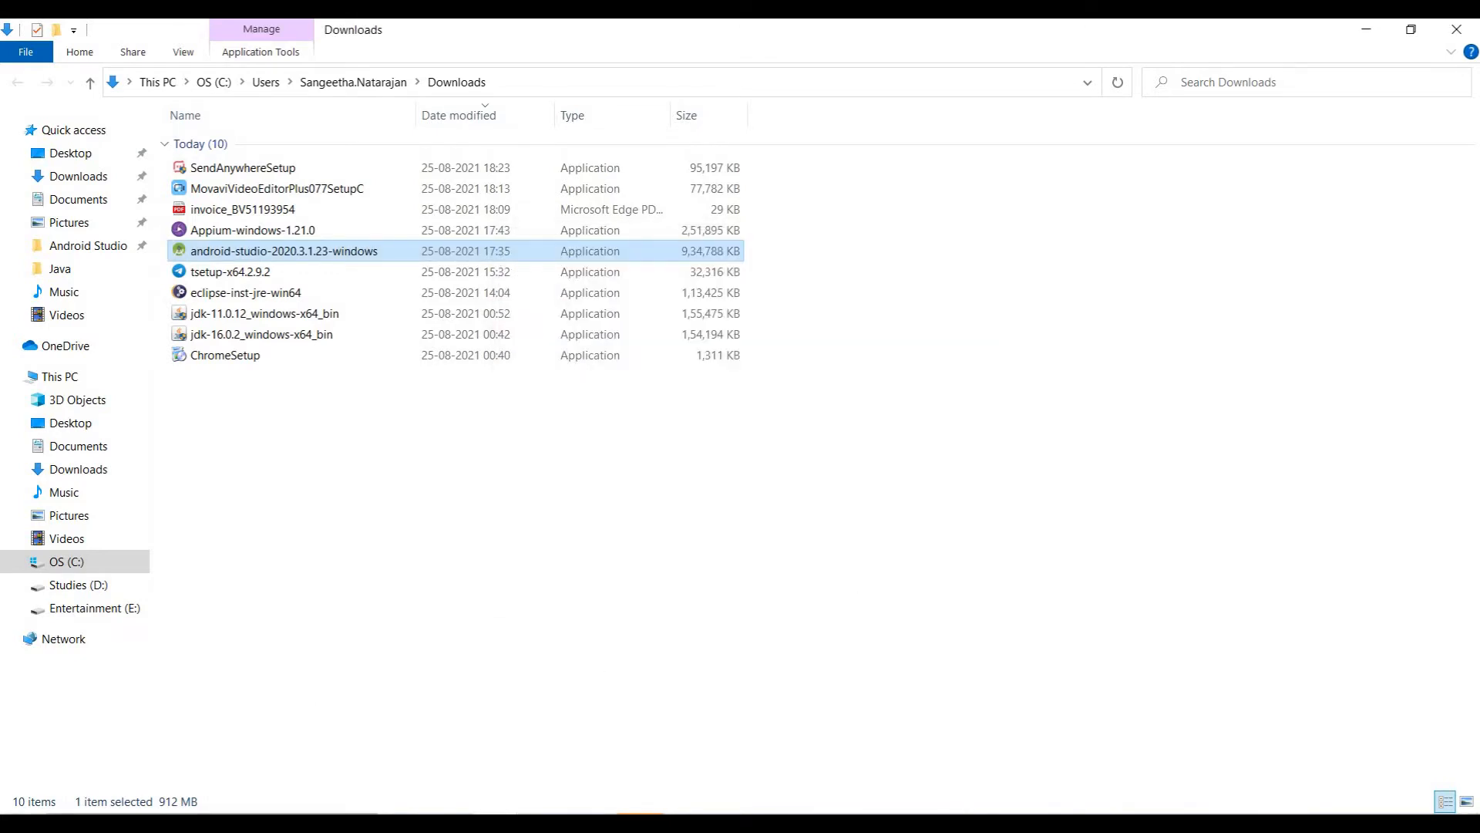
Step: Search Windows for "android" and launch Android Studio
{"action": "left_click", "coordinate": [143, 823]}
{"action": "type", "text": "android"}
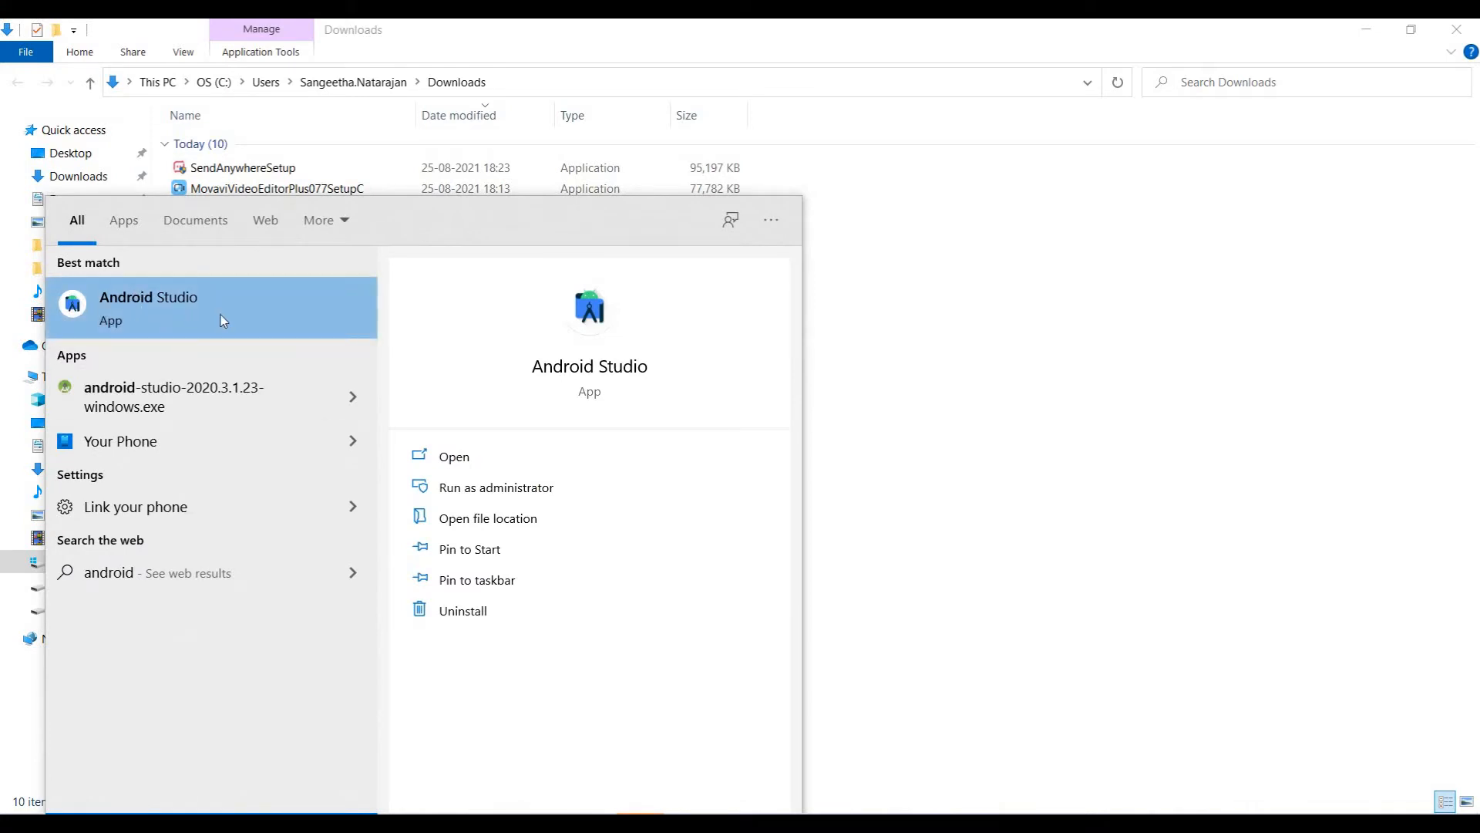
{"action": "left_click", "coordinate": [152, 307]}
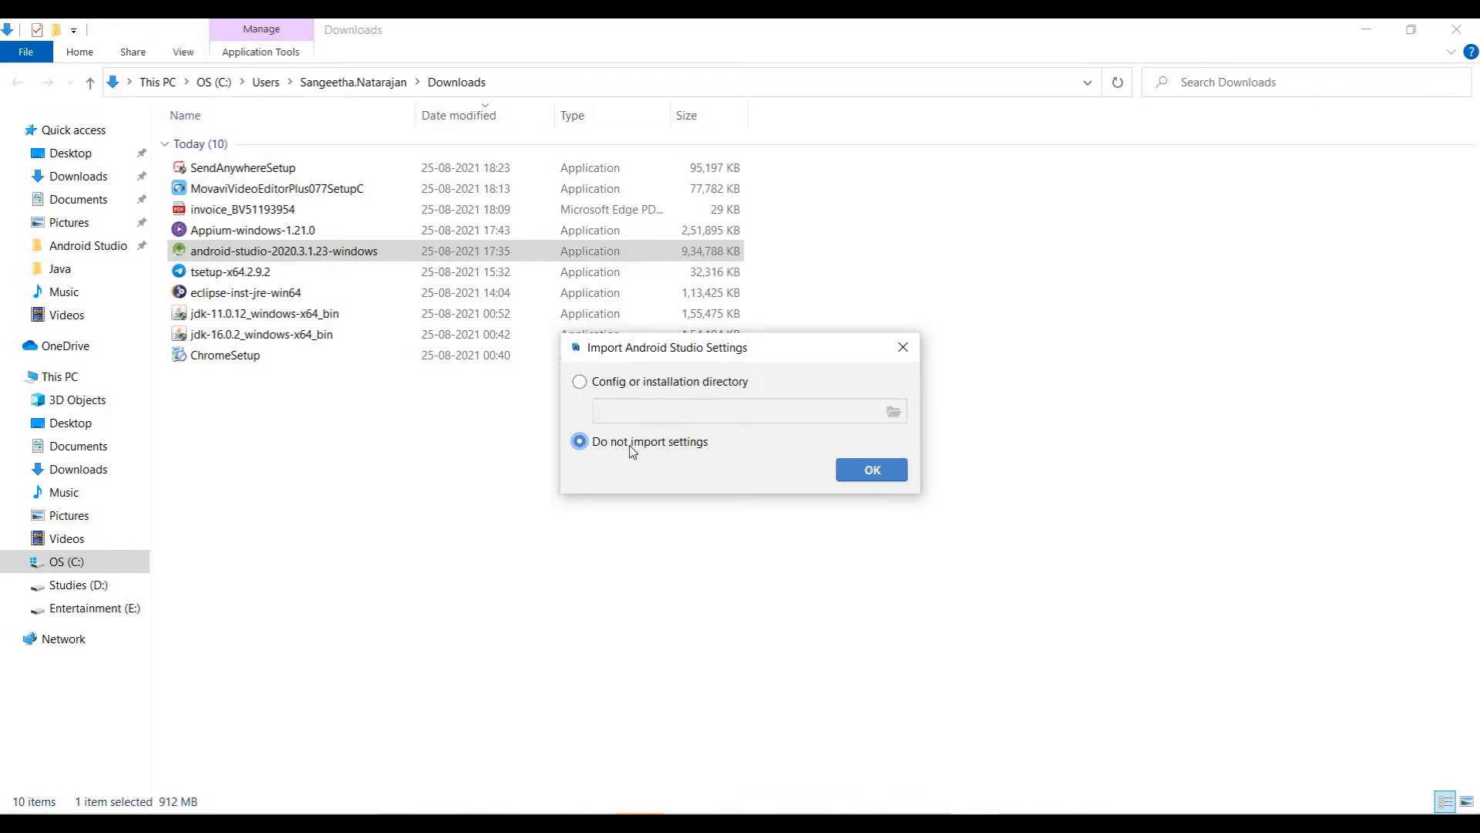
Step: Choose not to import Android Studio settings and decline sending usage statistics to Google
{"action": "left_click", "coordinate": [580, 383]}
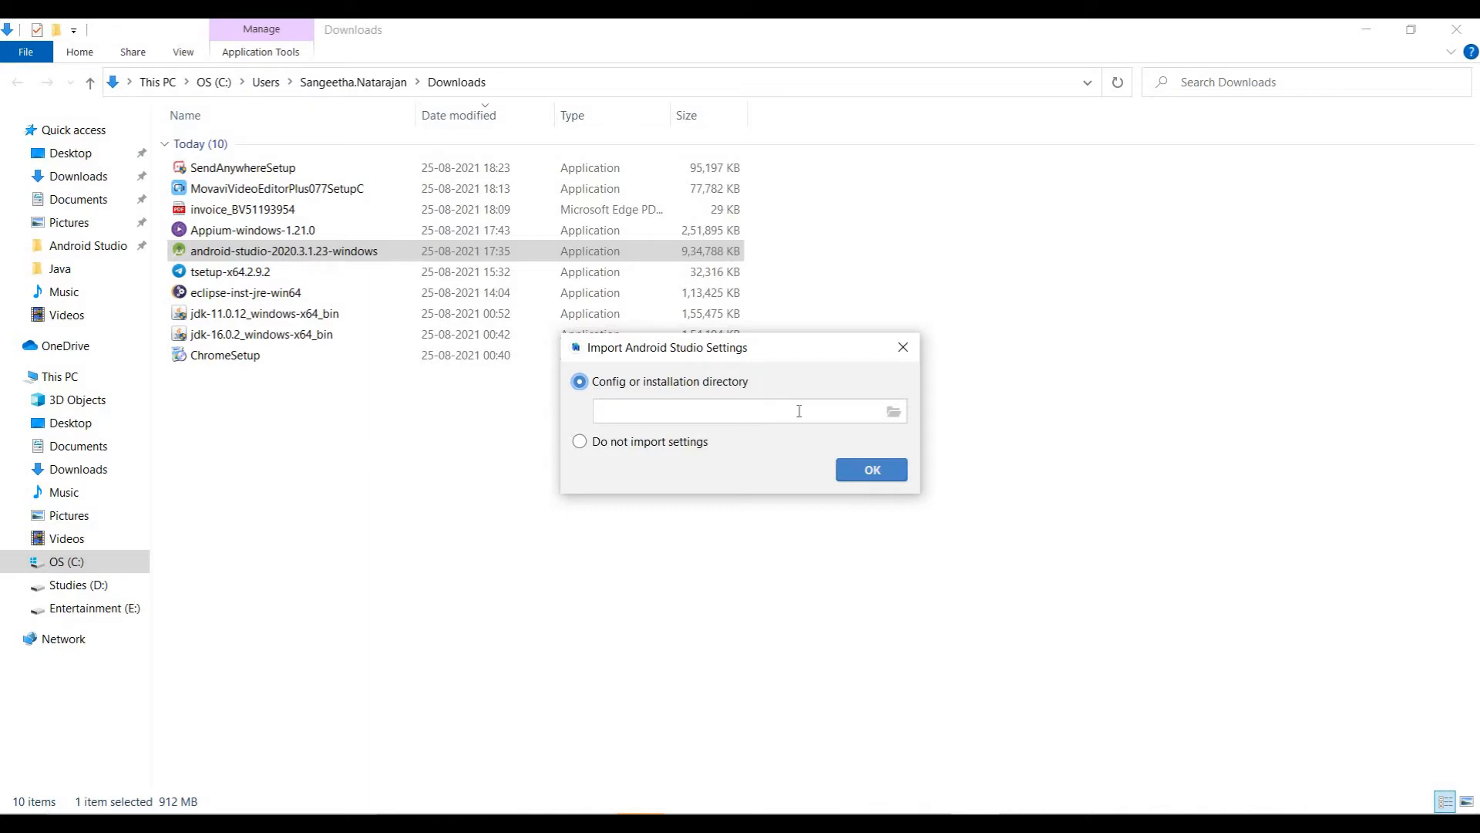
{"action": "left_click", "coordinate": [579, 444]}
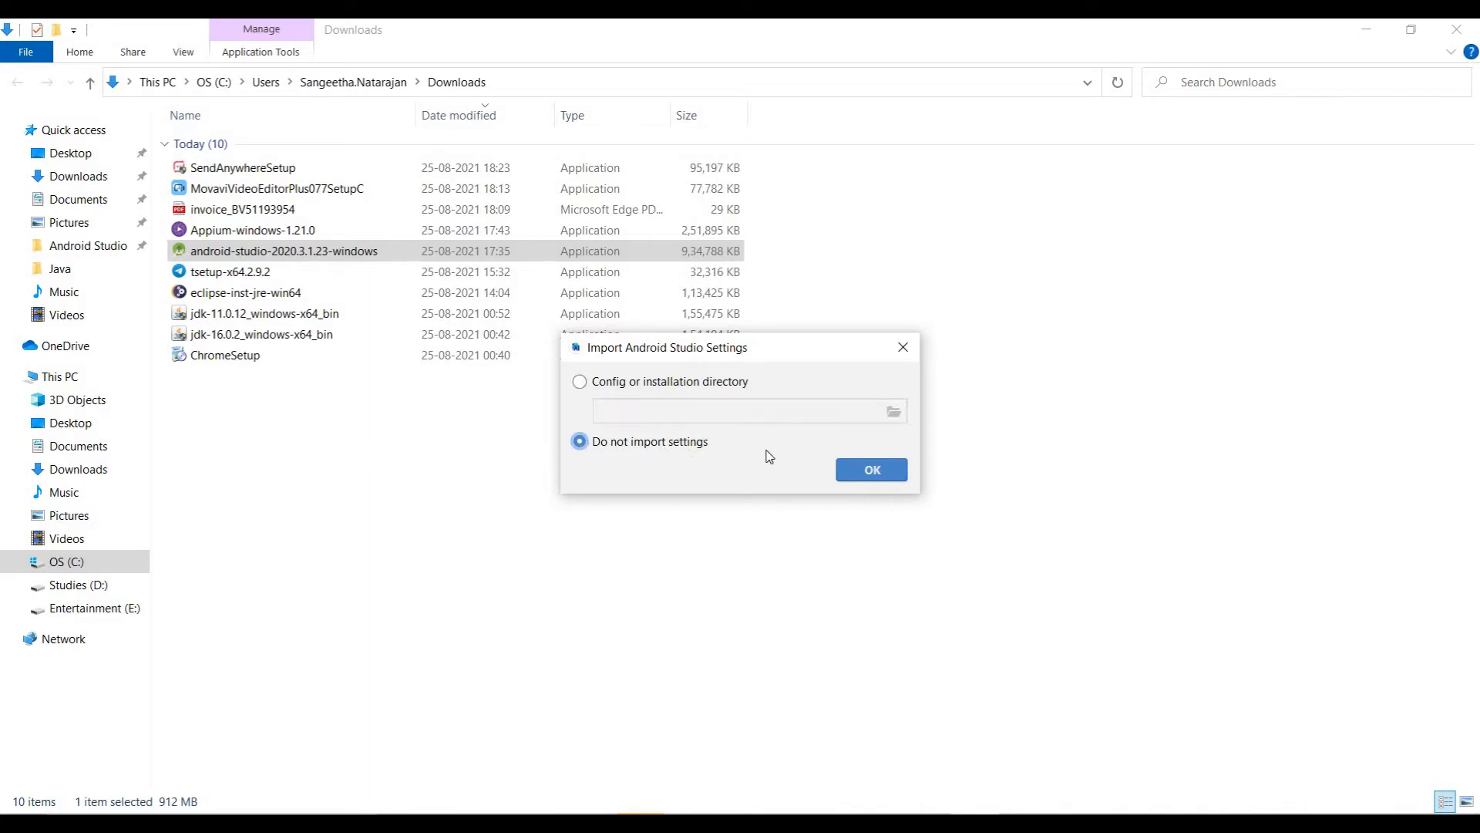
{"action": "left_click", "coordinate": [872, 471]}
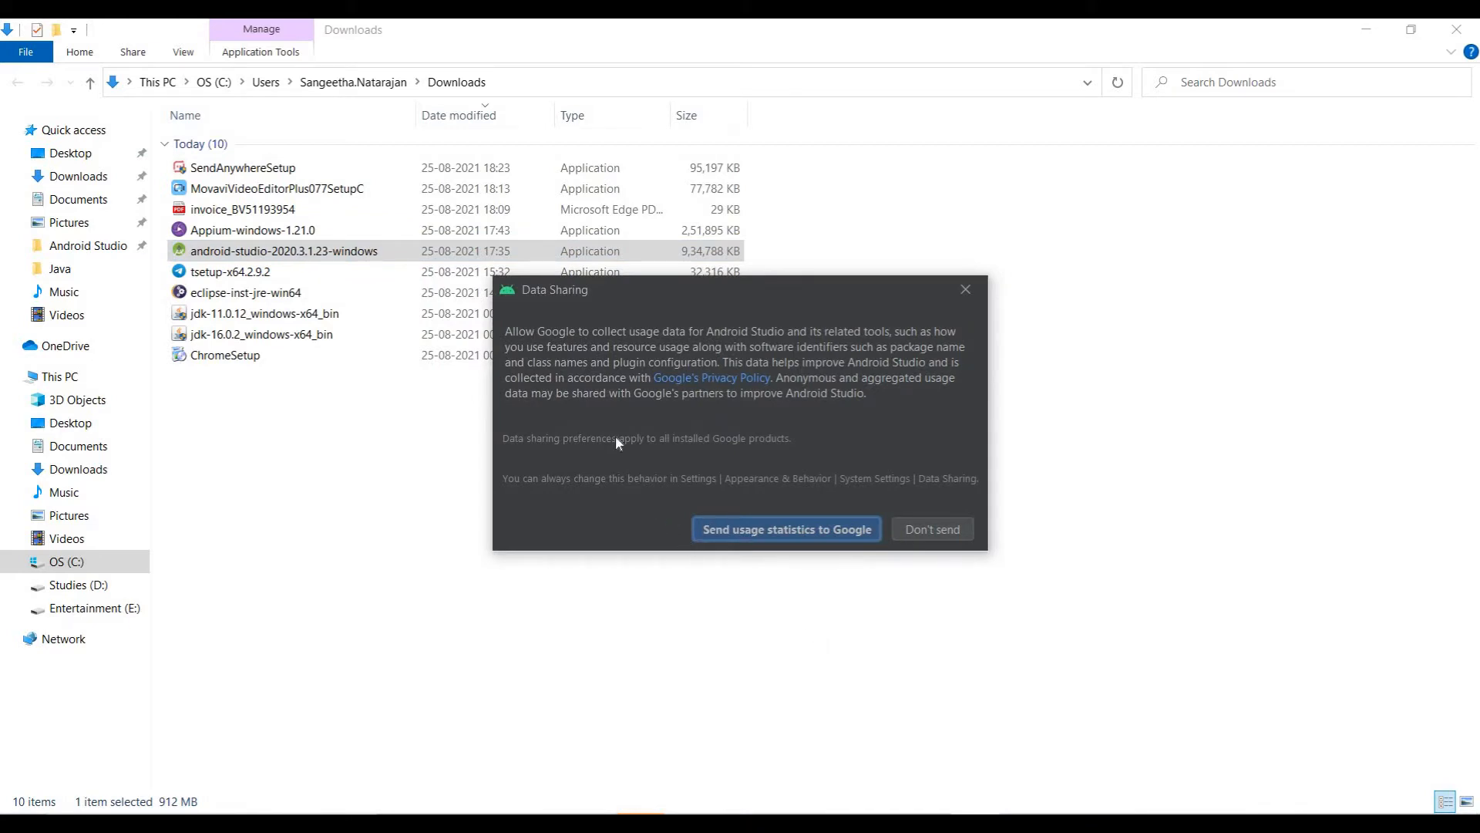
{"action": "left_click", "coordinate": [945, 529]}
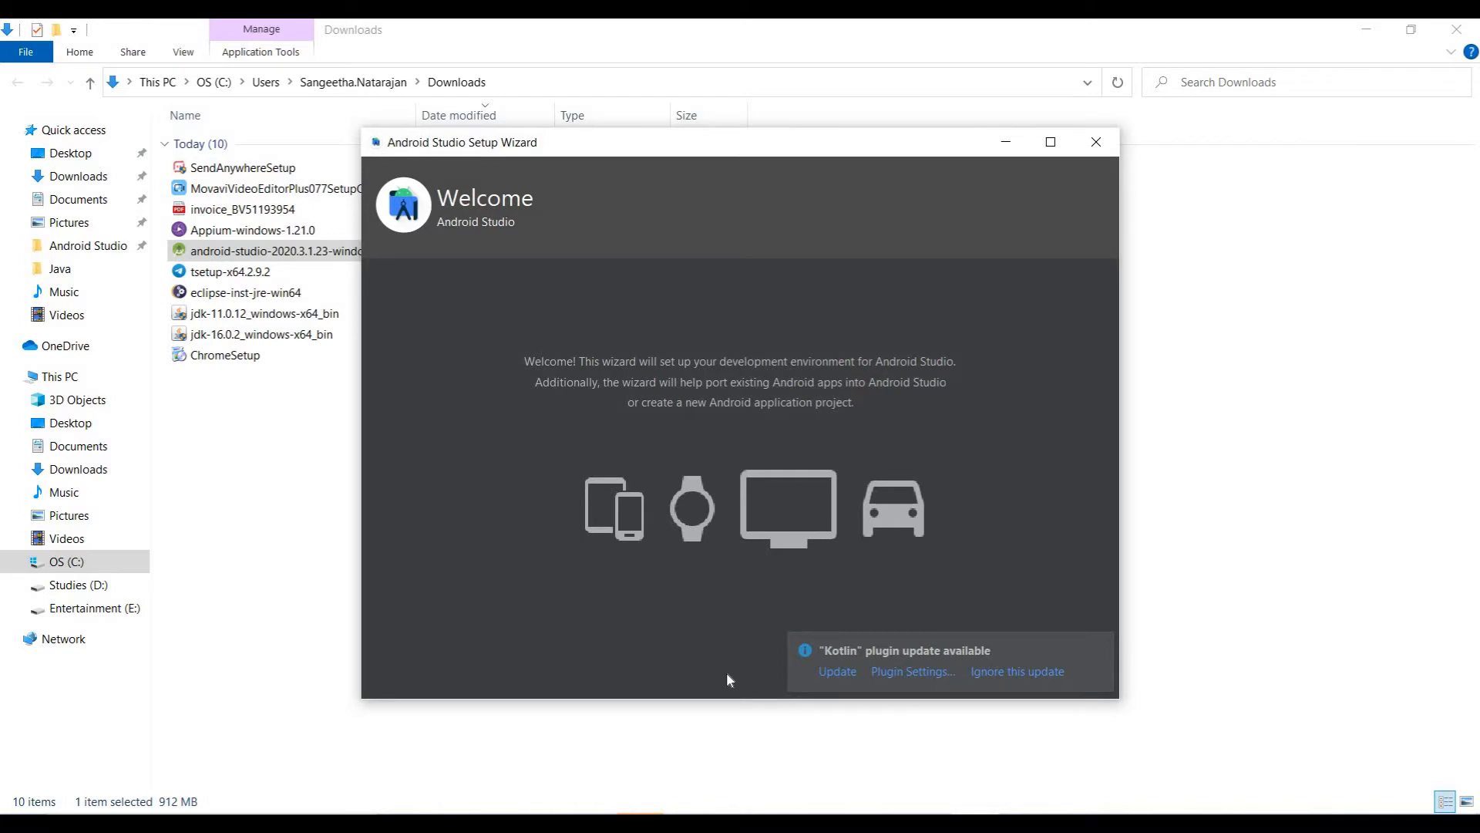
Step: Dismiss the Kotlin plugin update notice, begin the setup wizard and choose the Custom install type
{"action": "left_click", "coordinate": [1099, 646]}
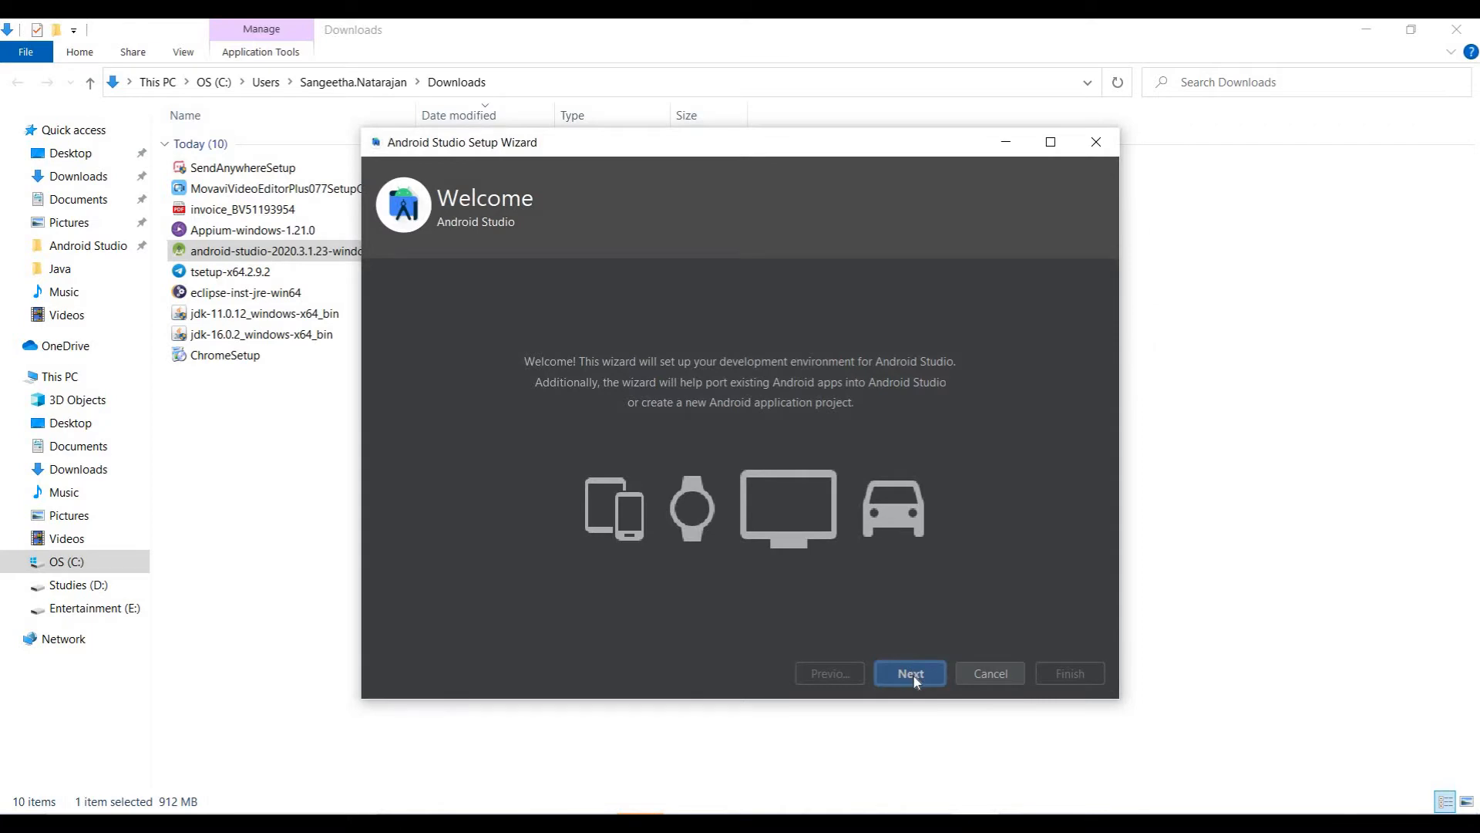
{"action": "left_click", "coordinate": [911, 675]}
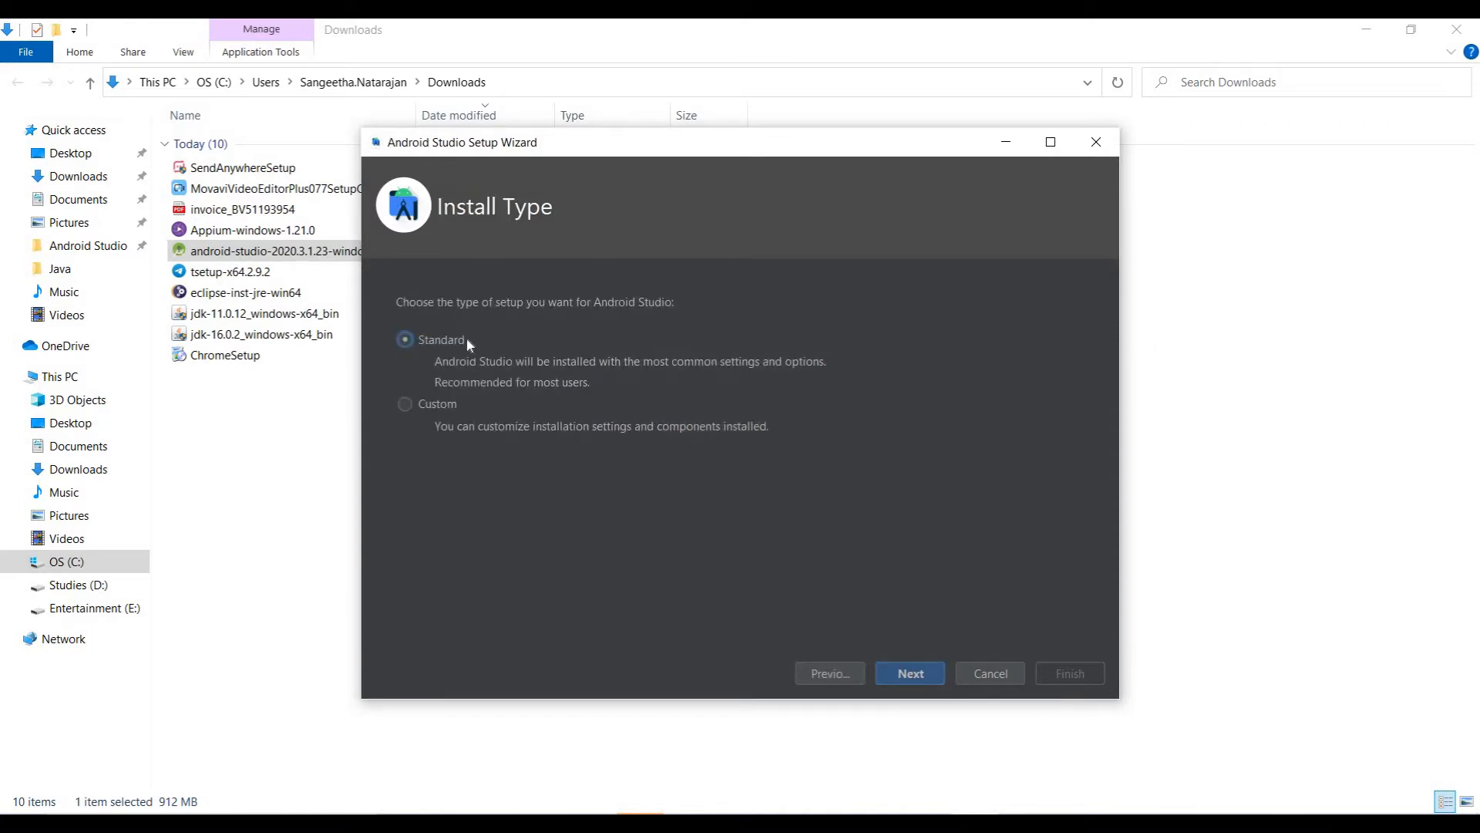
{"action": "left_click", "coordinate": [406, 404]}
{"action": "left_click", "coordinate": [907, 672]}
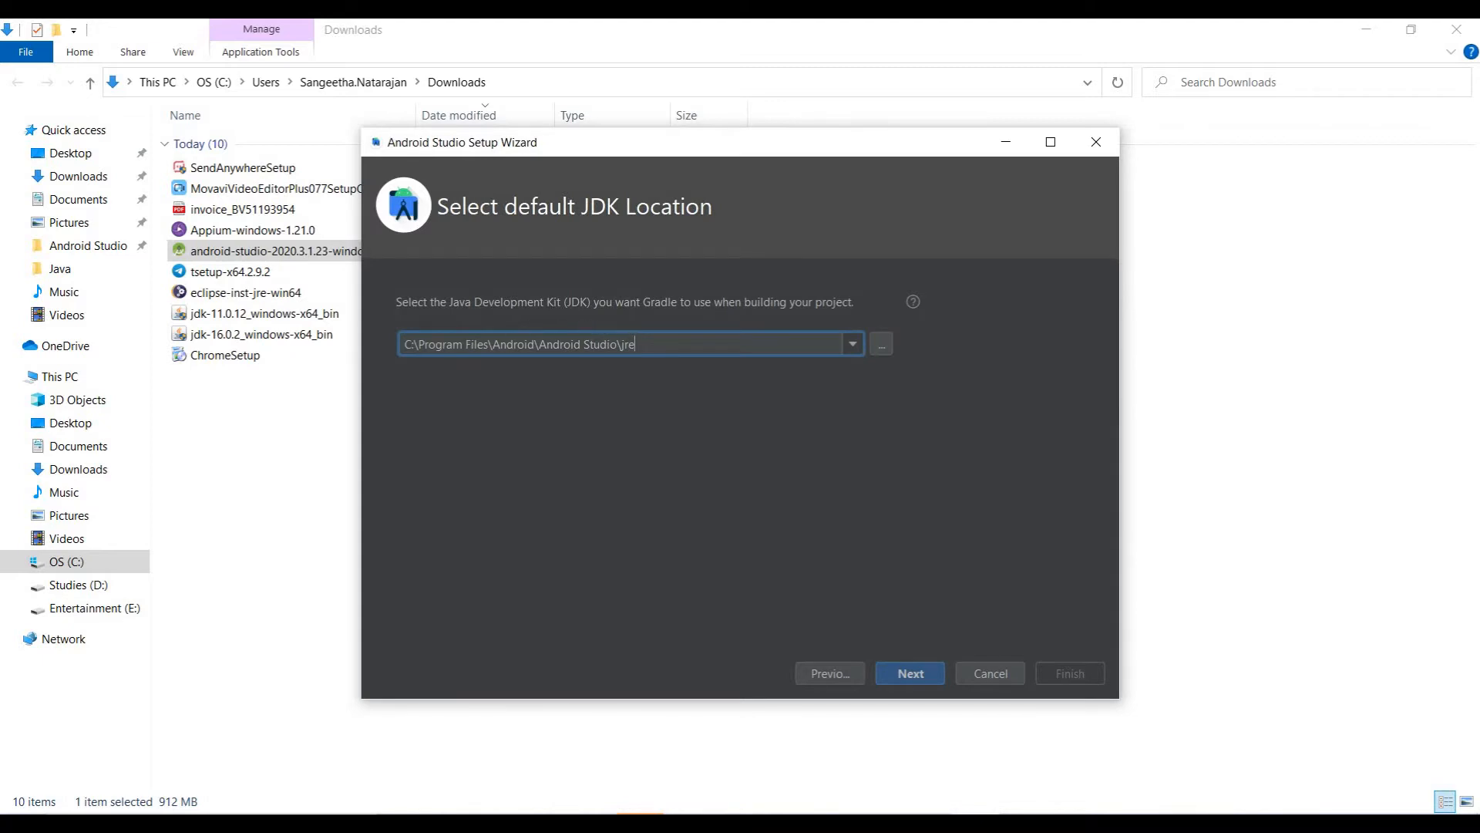
Step: Set the default JDK location to C:\Program Files\Java\jdk-11.0.12 and continue to the theme selection
{"action": "left_click", "coordinate": [882, 345]}
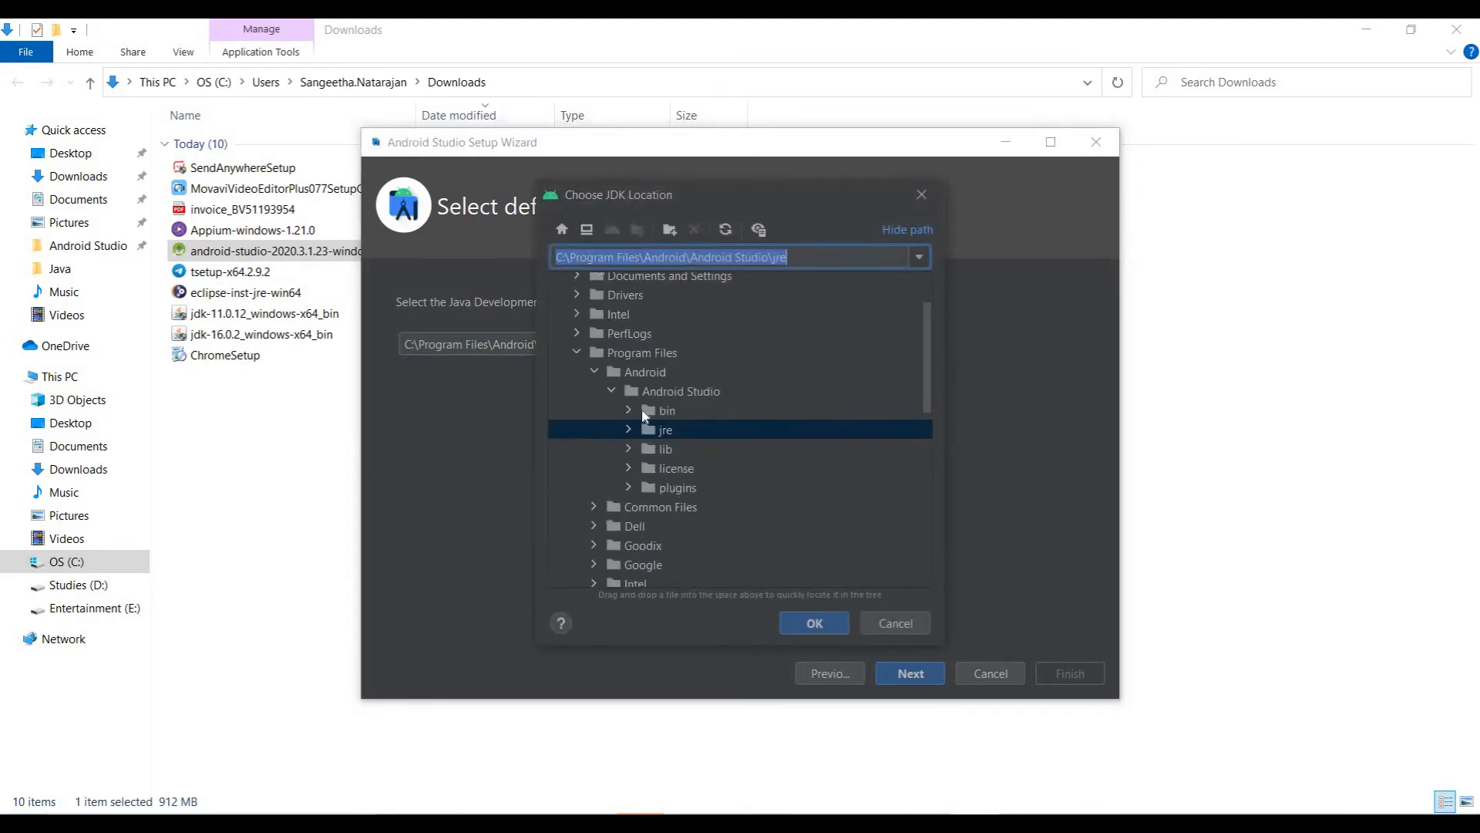
{"action": "left_click", "coordinate": [576, 353]}
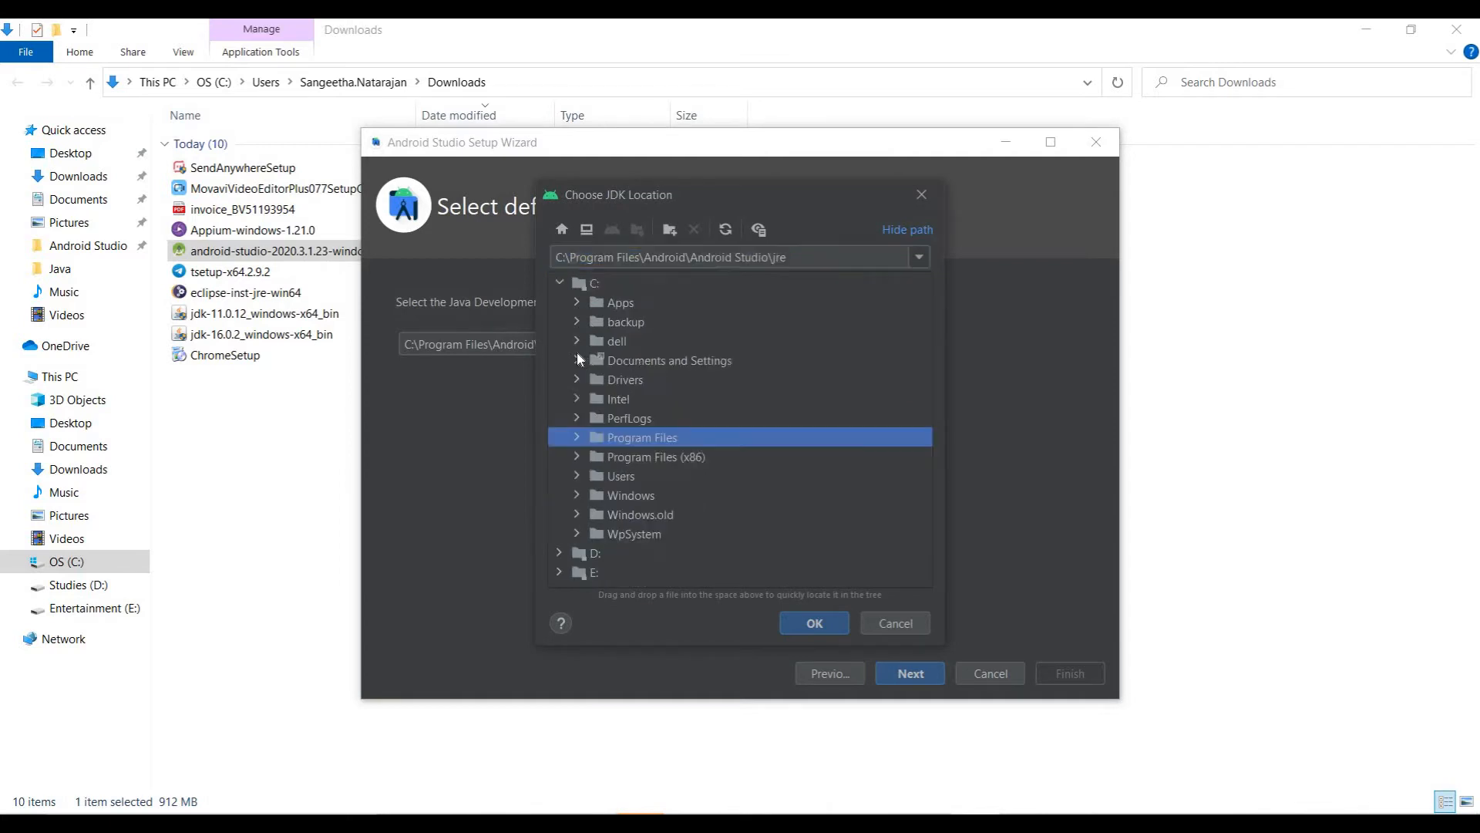
{"action": "left_click", "coordinate": [578, 437]}
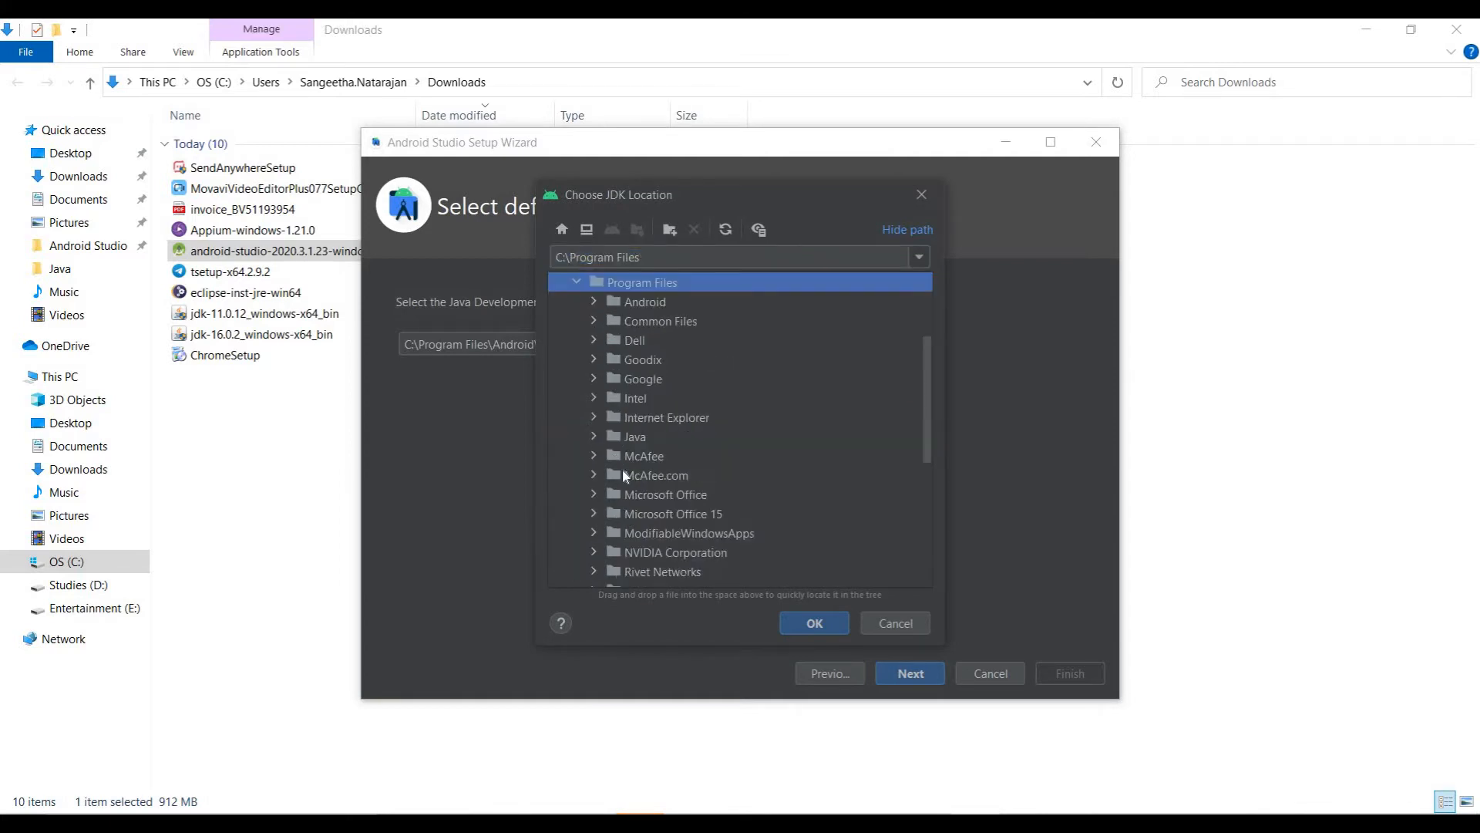
{"action": "left_click", "coordinate": [593, 436]}
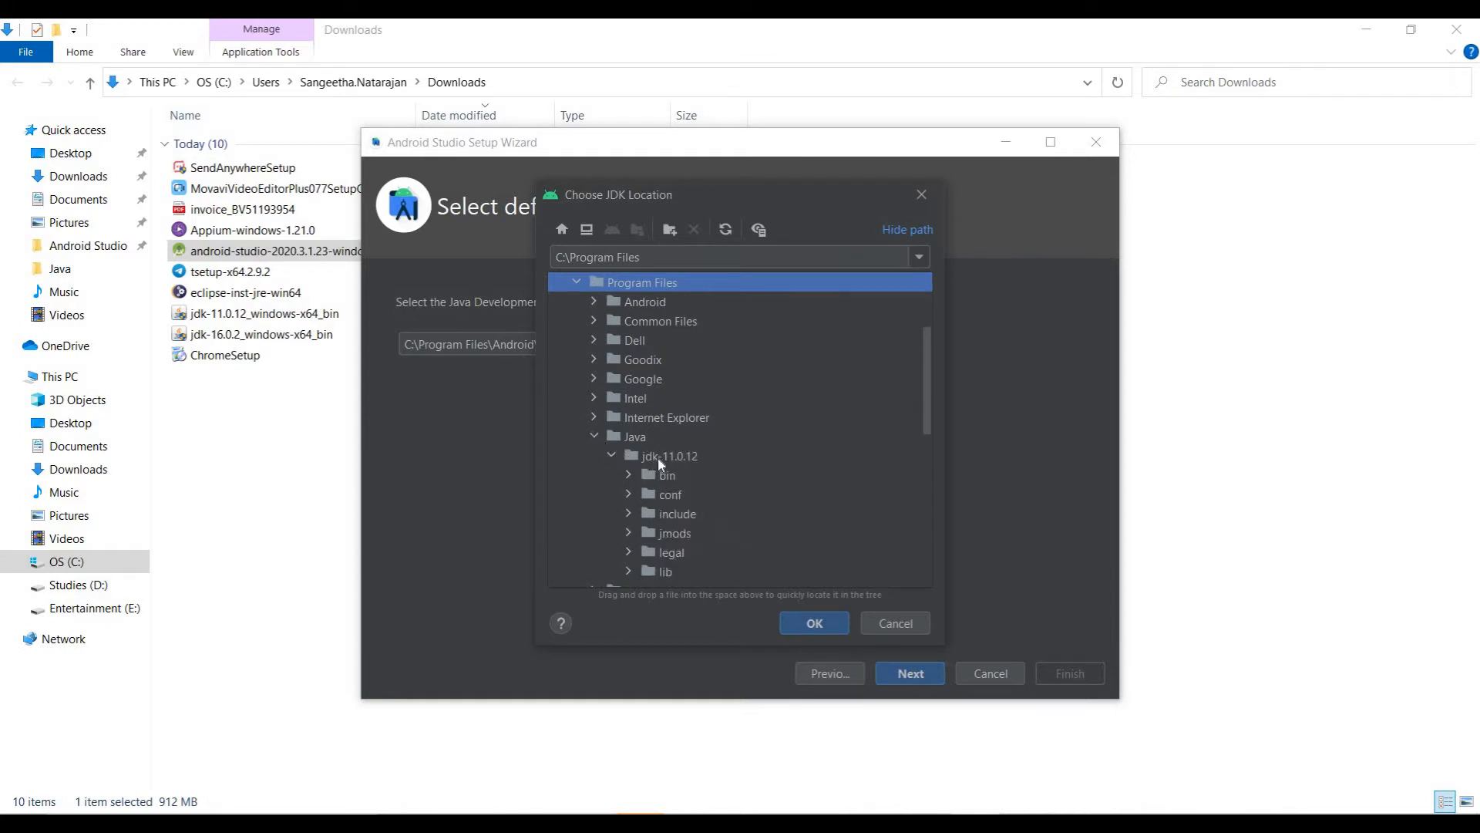
{"action": "left_click", "coordinate": [658, 458]}
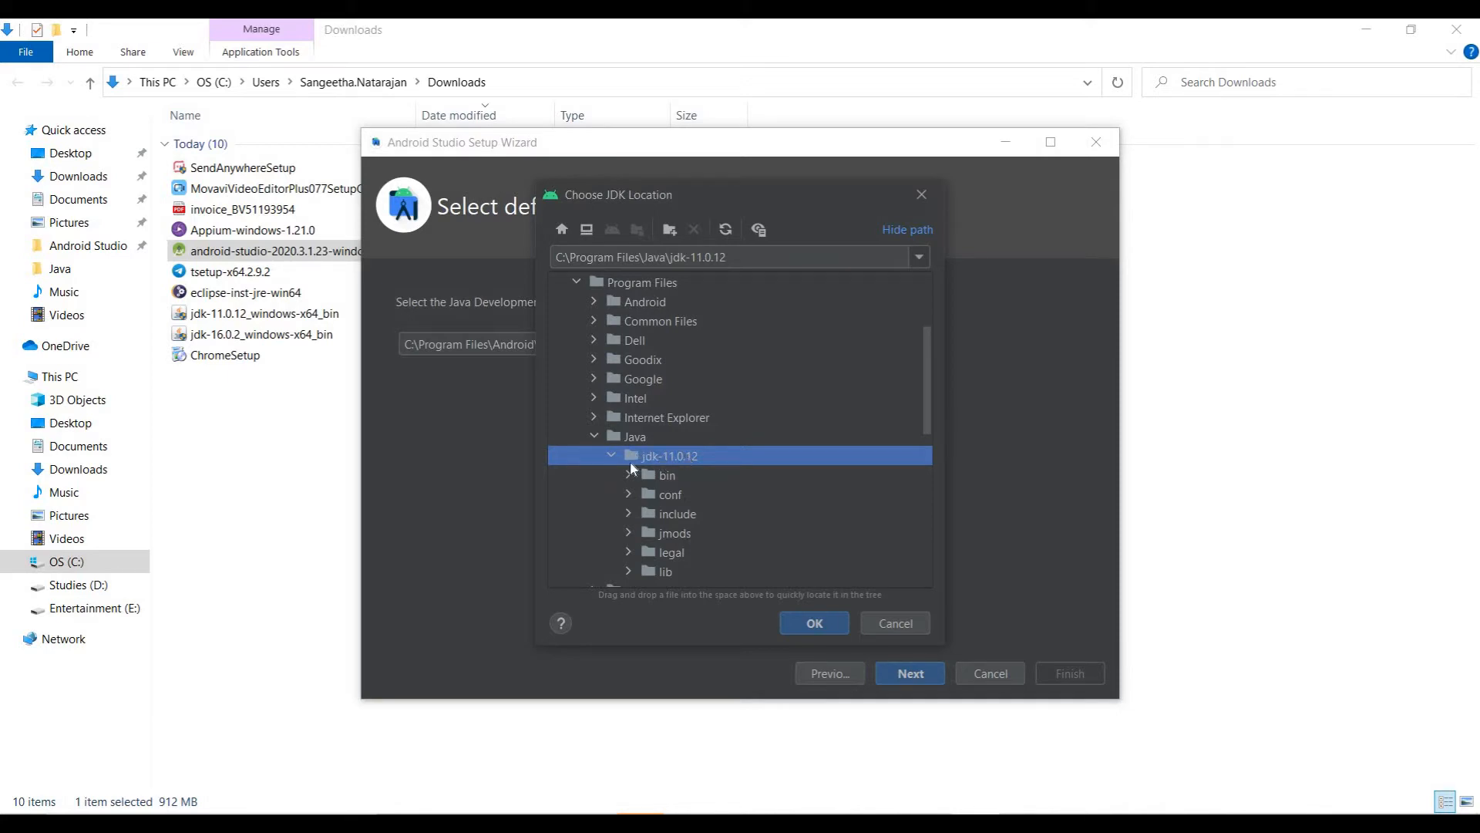
{"action": "left_click", "coordinate": [812, 624]}
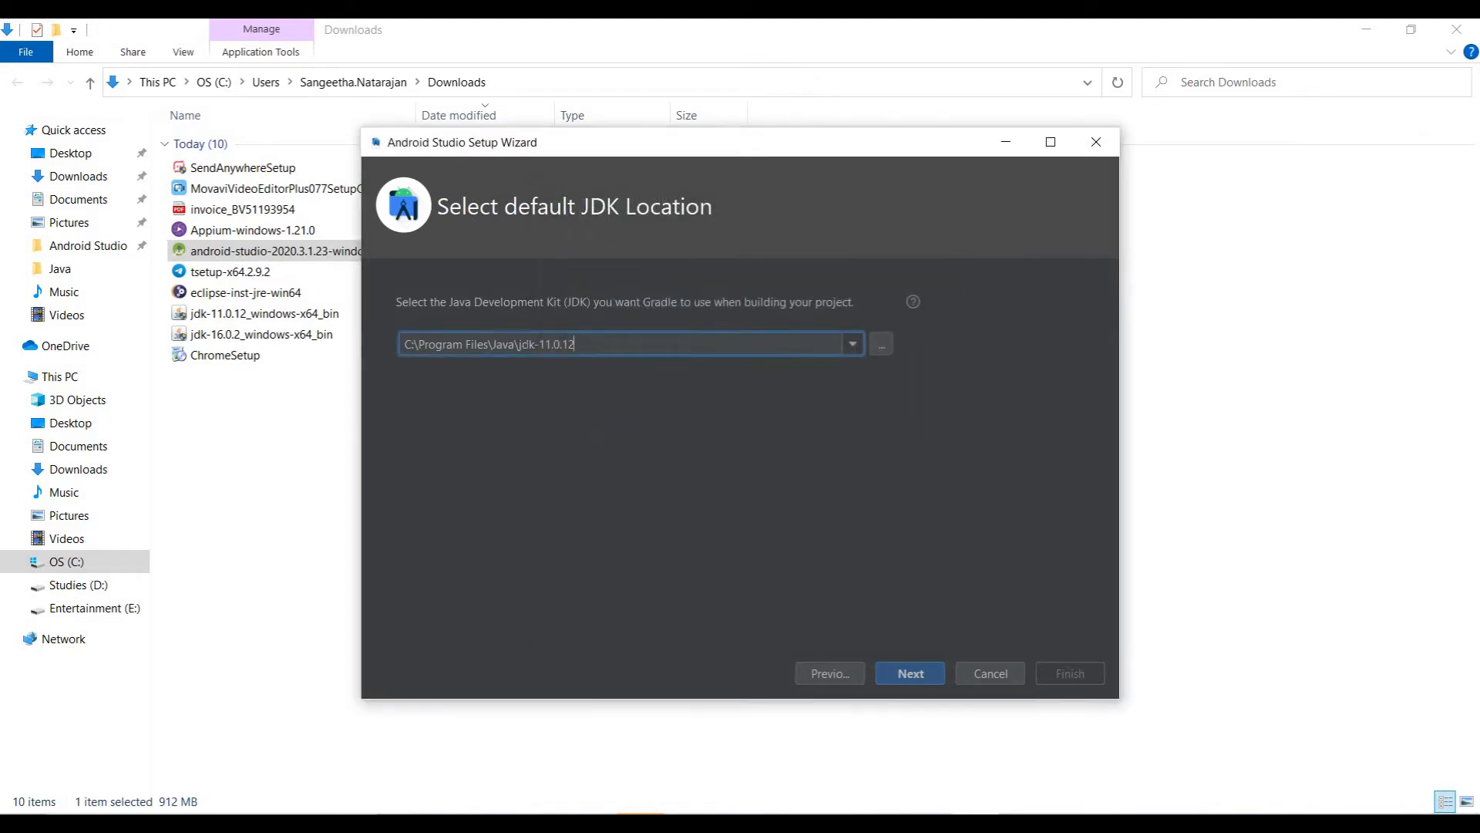
{"action": "left_click", "coordinate": [904, 678]}
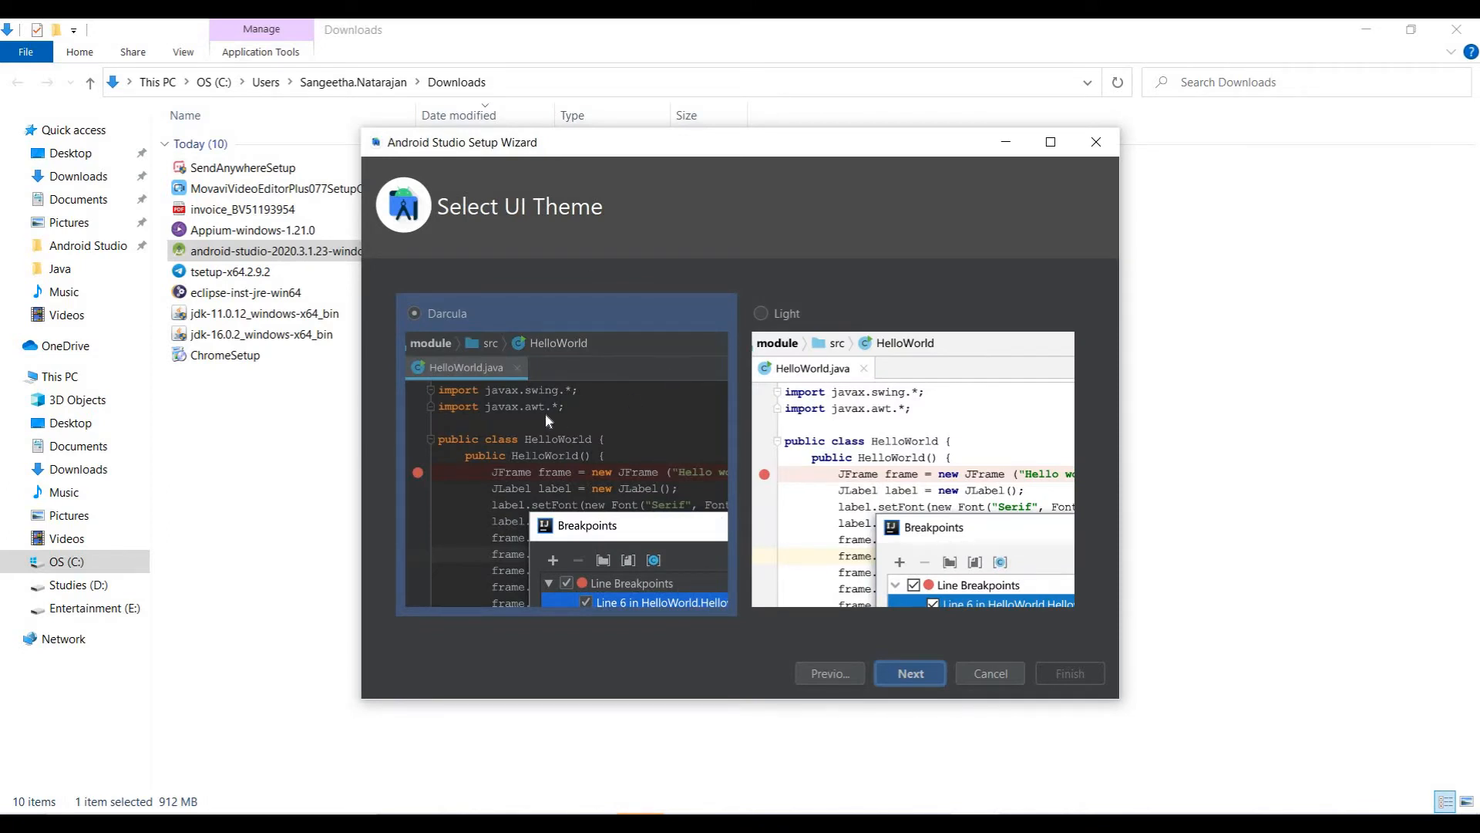
Step: Compare the Darcula and Light UI themes, choose Light and continue to the SDK components setup
{"action": "left_click", "coordinate": [802, 401]}
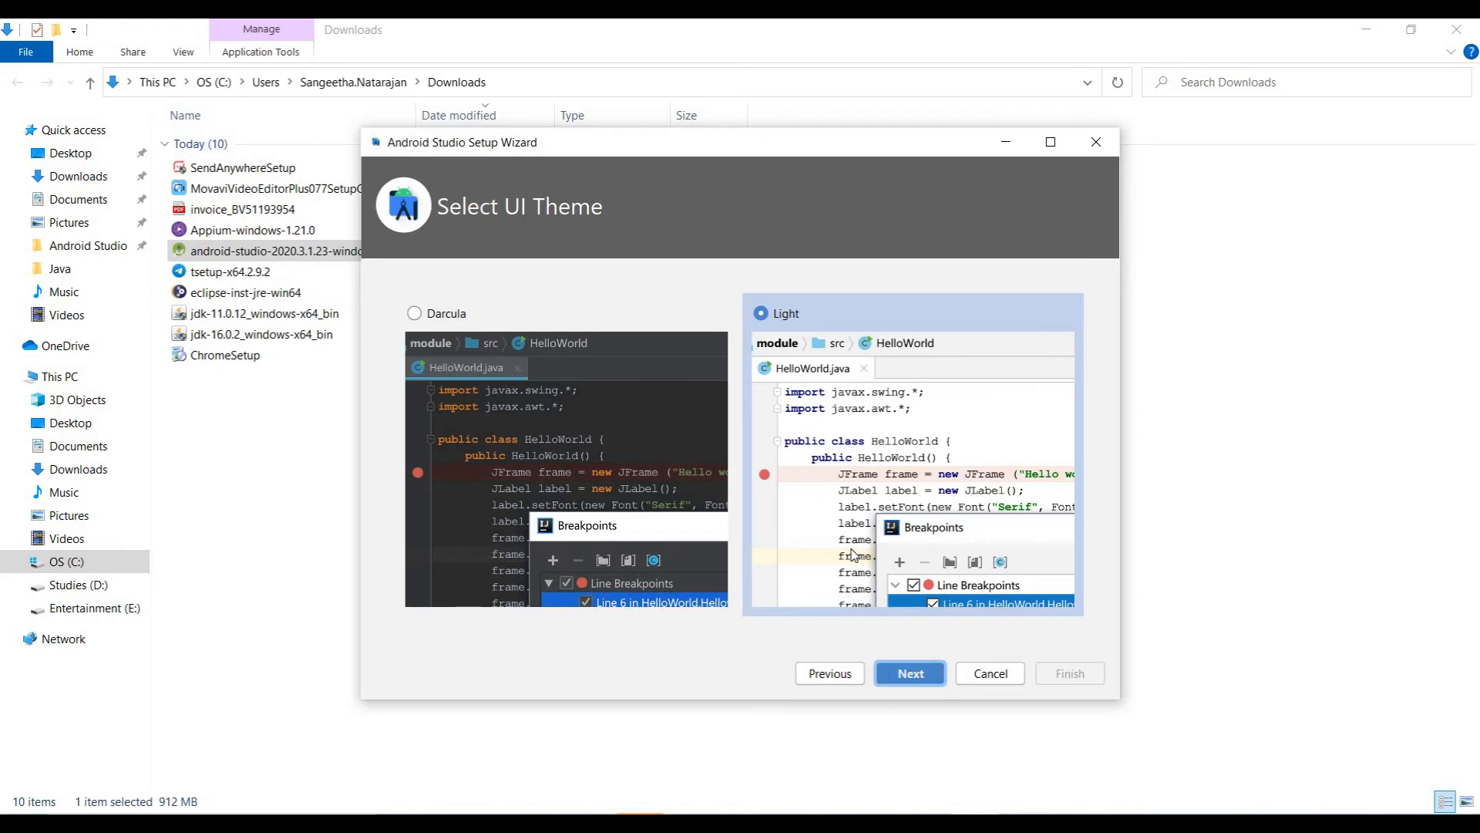
{"action": "left_click", "coordinate": [582, 474]}
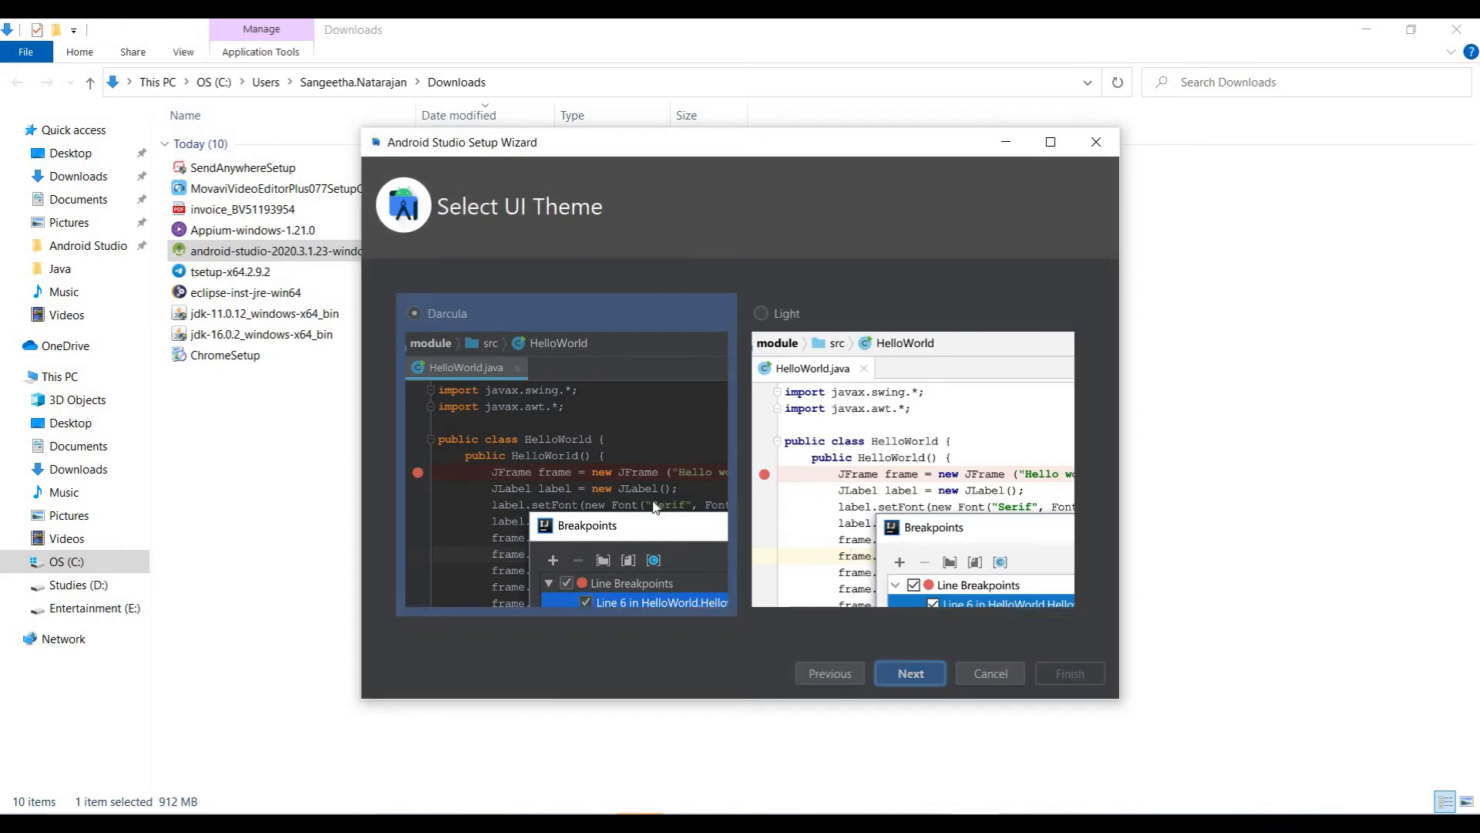
{"action": "left_click", "coordinate": [846, 491]}
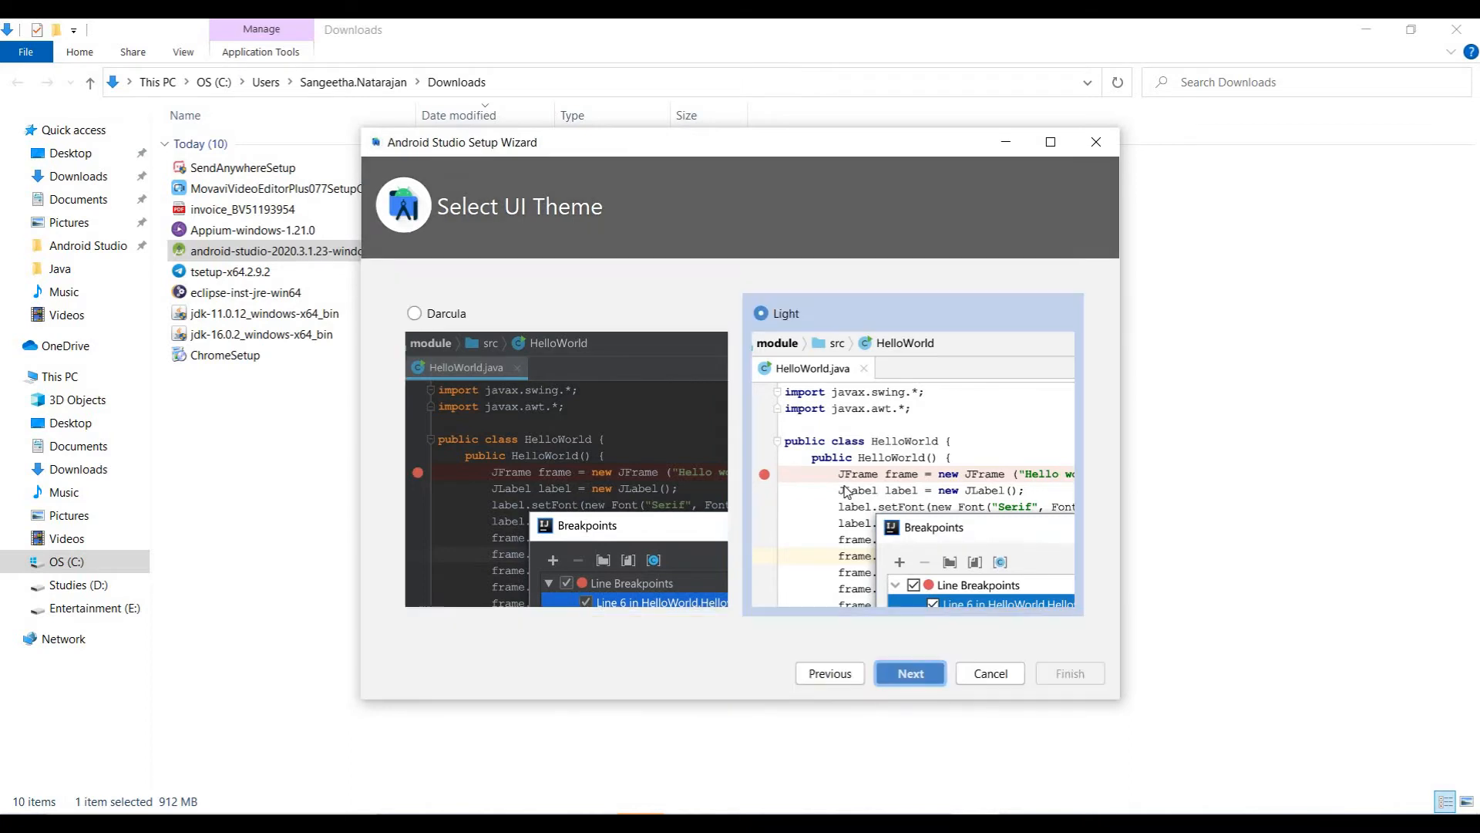
{"action": "left_click", "coordinate": [909, 674]}
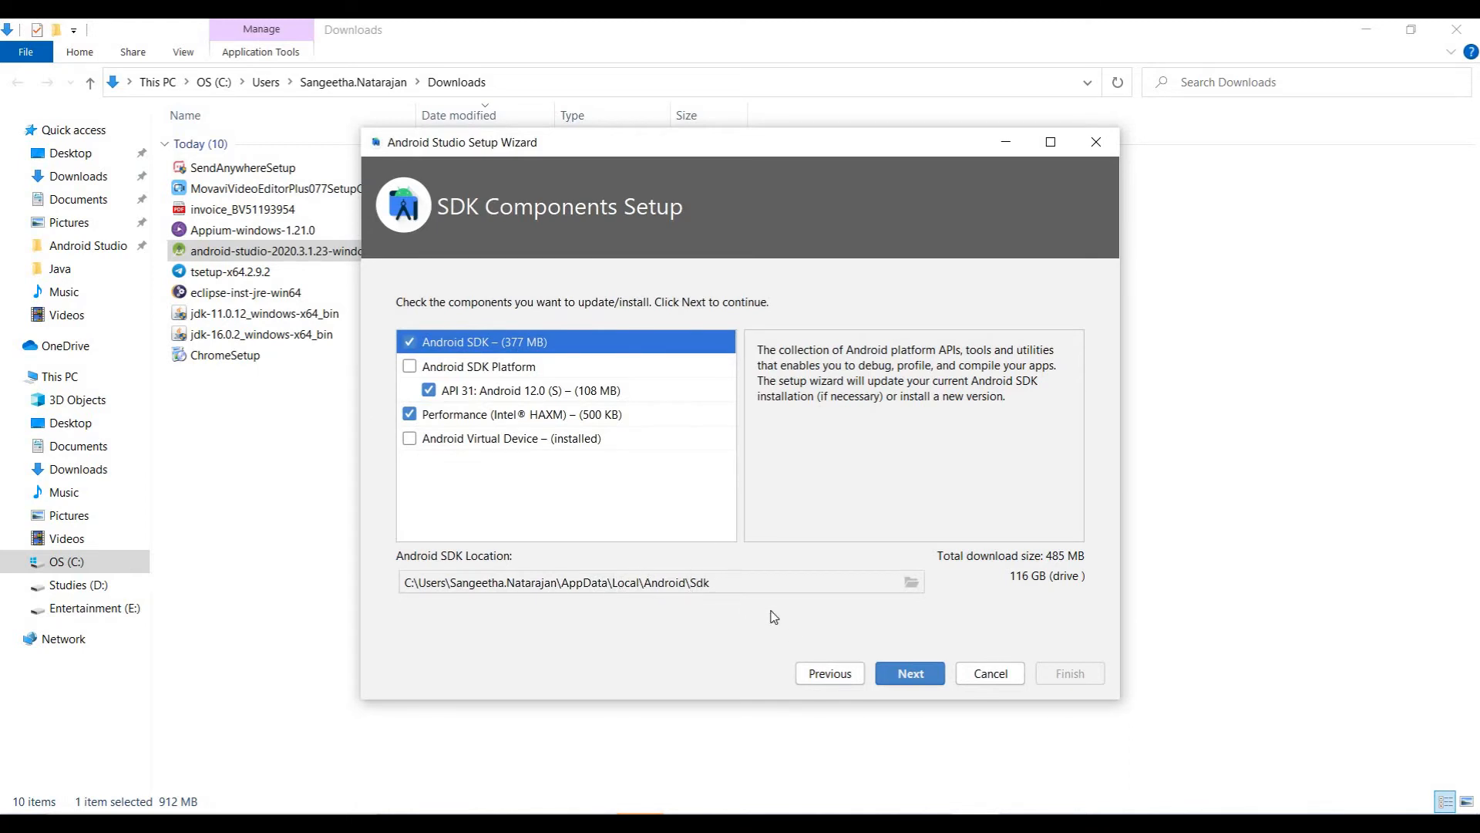
Step: Accept the preselected SDK components and the recommended 2,048 MiB emulator RAM allocation to reach the settings summary
{"action": "left_click", "coordinate": [911, 674]}
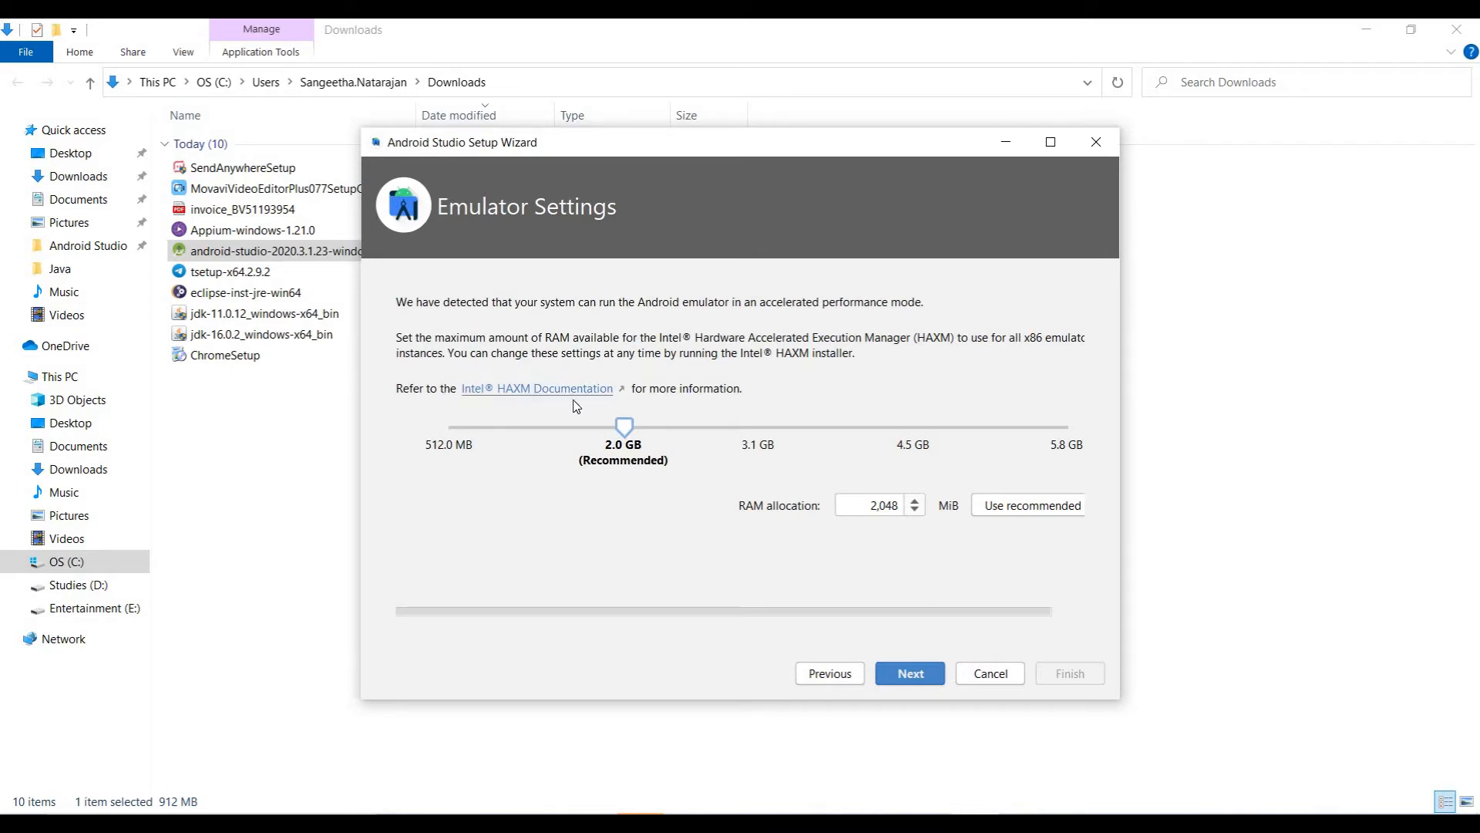
{"action": "left_click", "coordinate": [911, 673]}
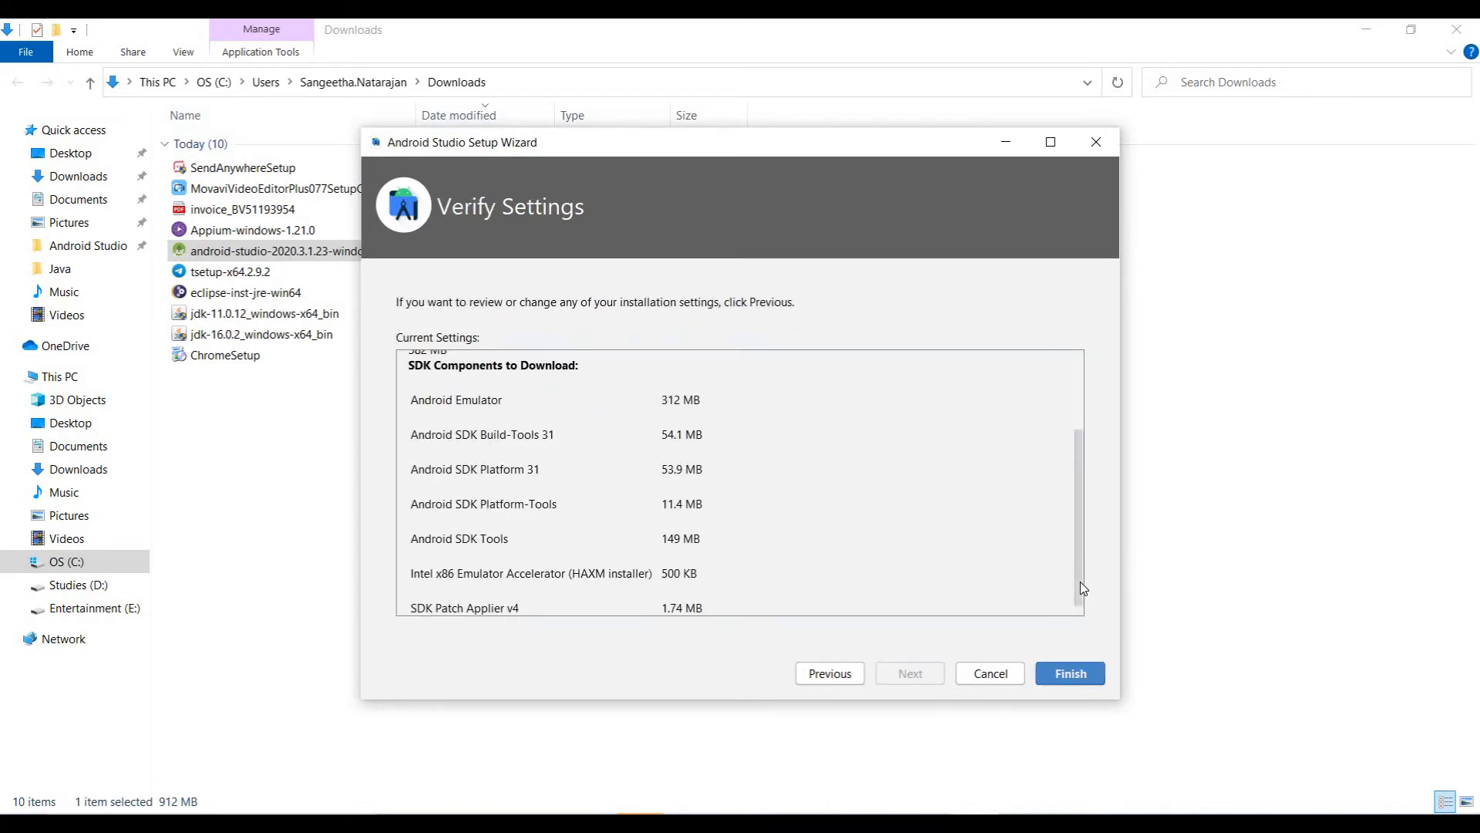
Step: Copy the SDK folder path from the settings summary and paste it under the "Android Studio Installation" heading in Notepad
{"action": "scroll", "coordinate": [1075, 475], "scroll_direction": "up", "scroll_amount": 3}
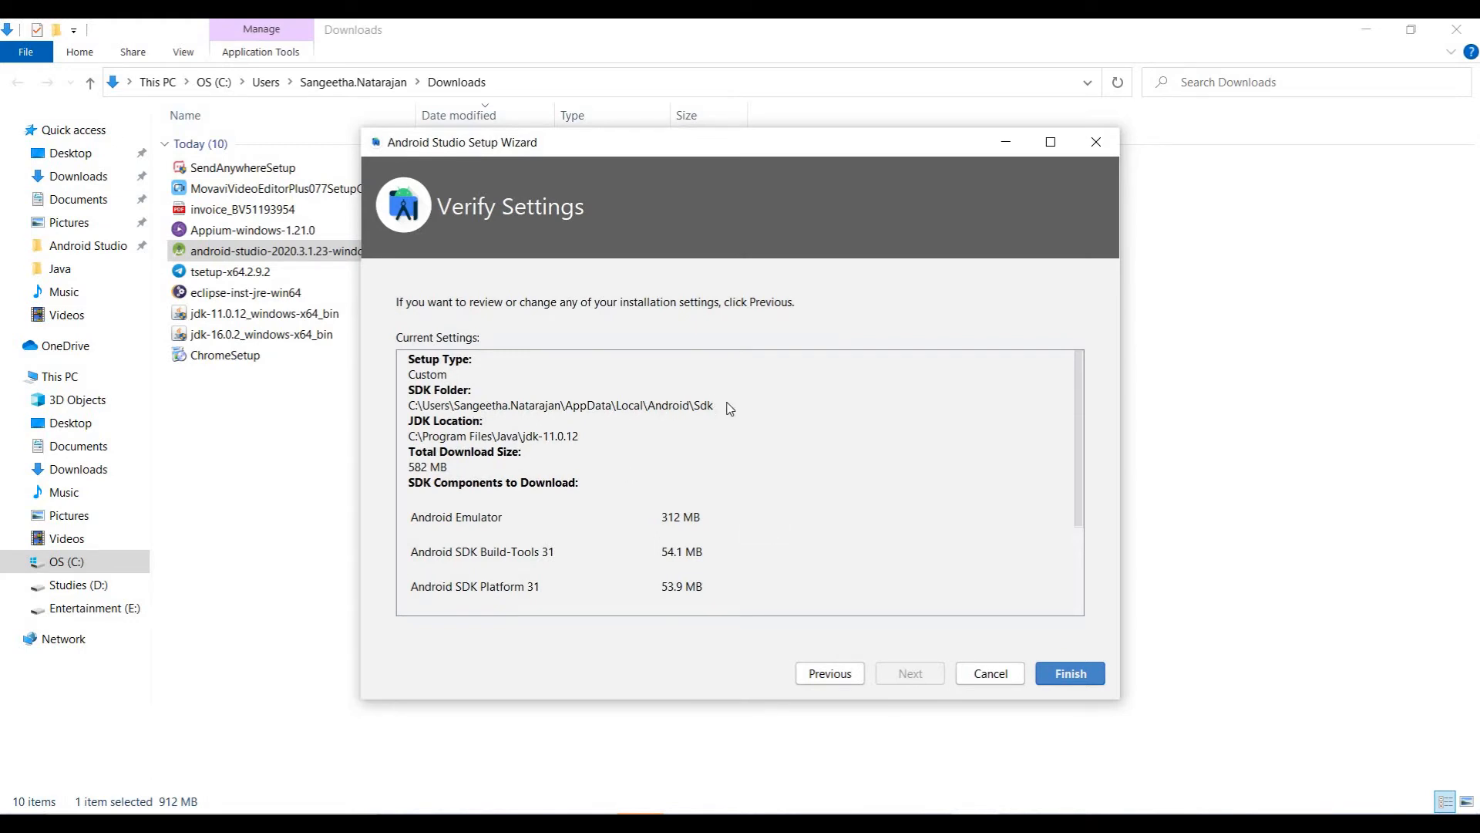
{"action": "left_click_drag", "start_coordinate": [723, 404], "coordinate": [407, 408]}
{"action": "key", "text": "ctrl+c"}
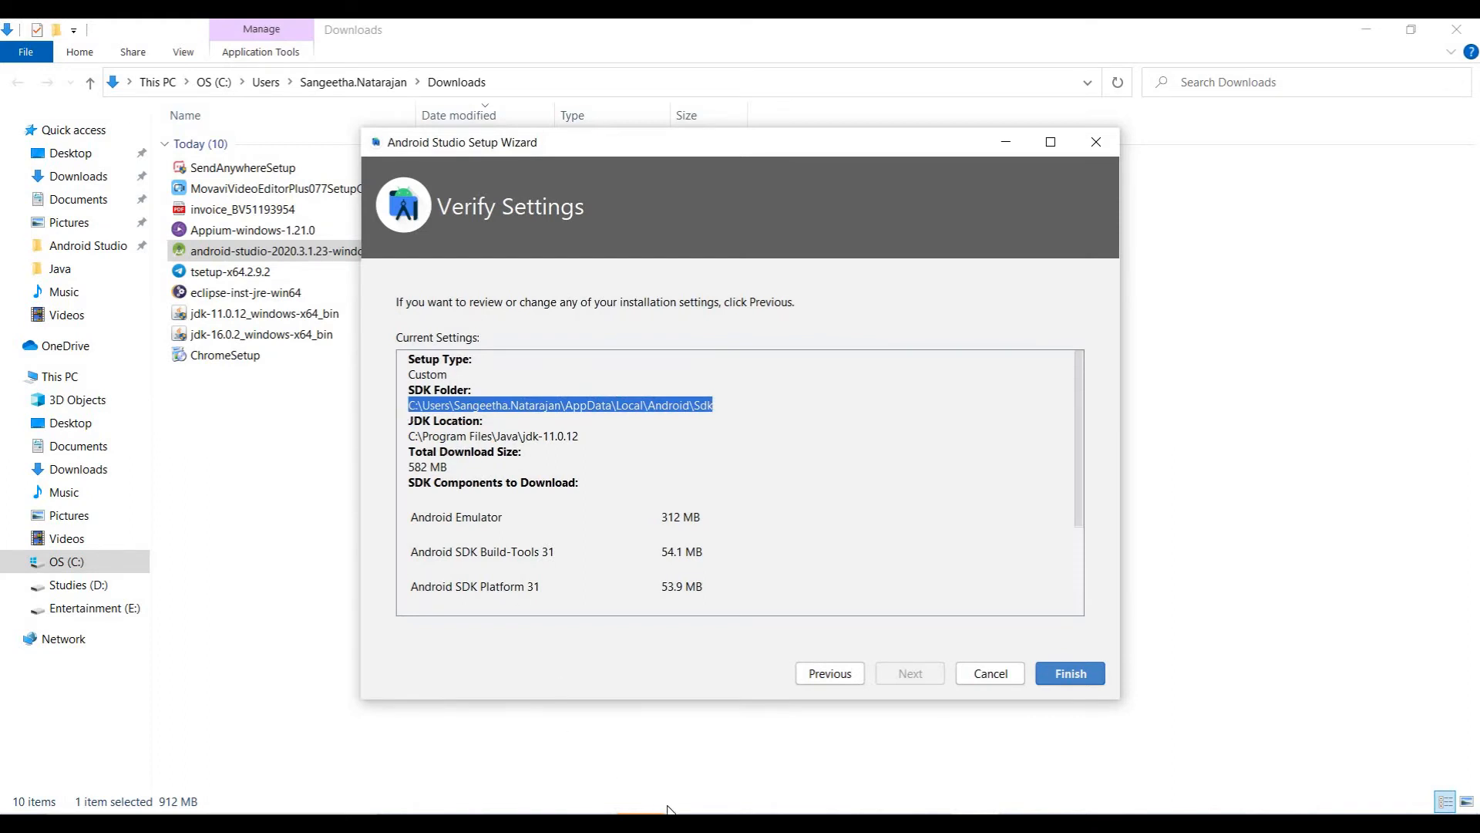
{"action": "key", "text": "alt+Tab"}
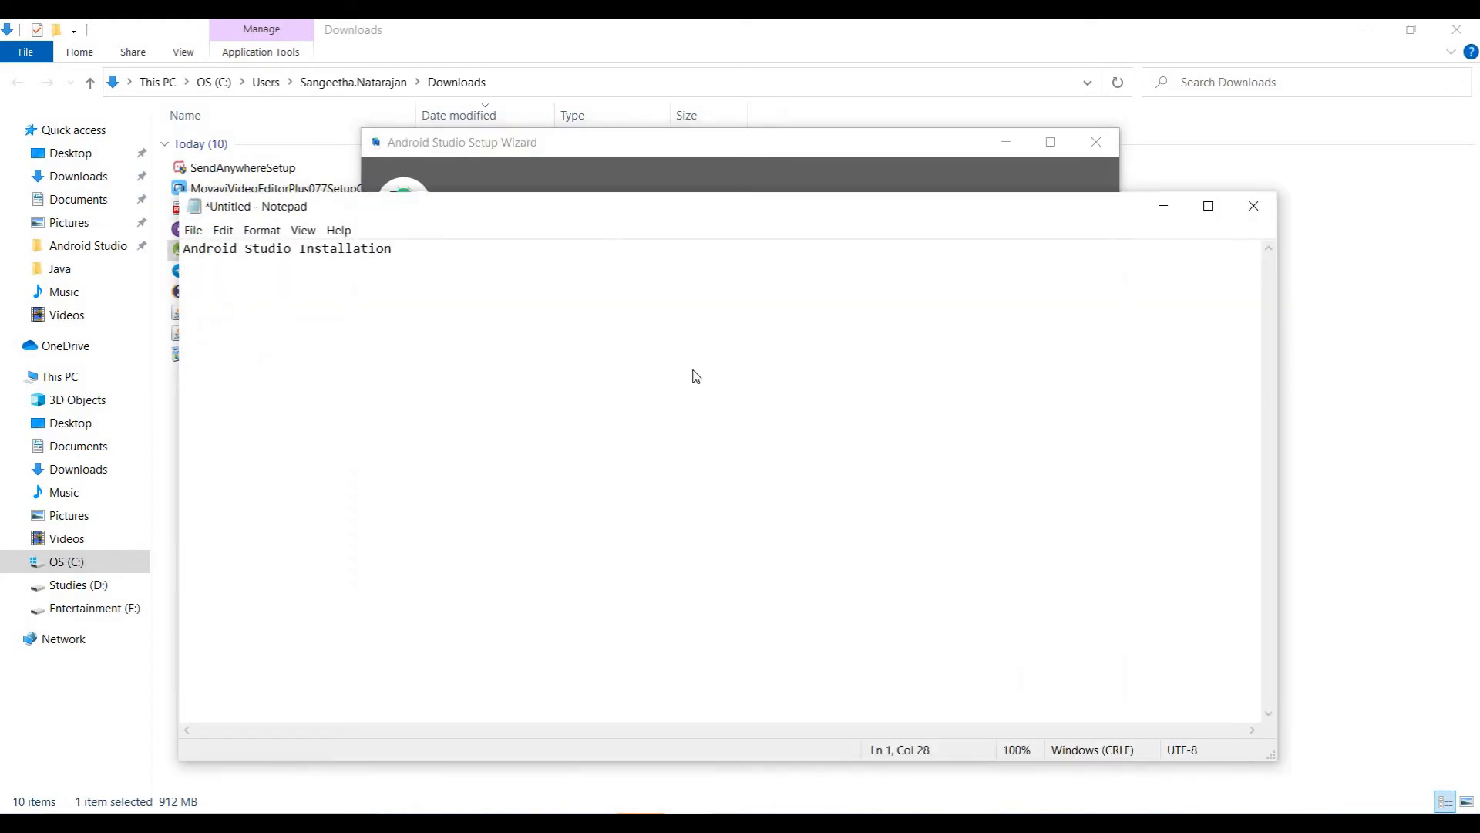
{"action": "key", "text": "Return"}
{"action": "key", "text": "Return"}
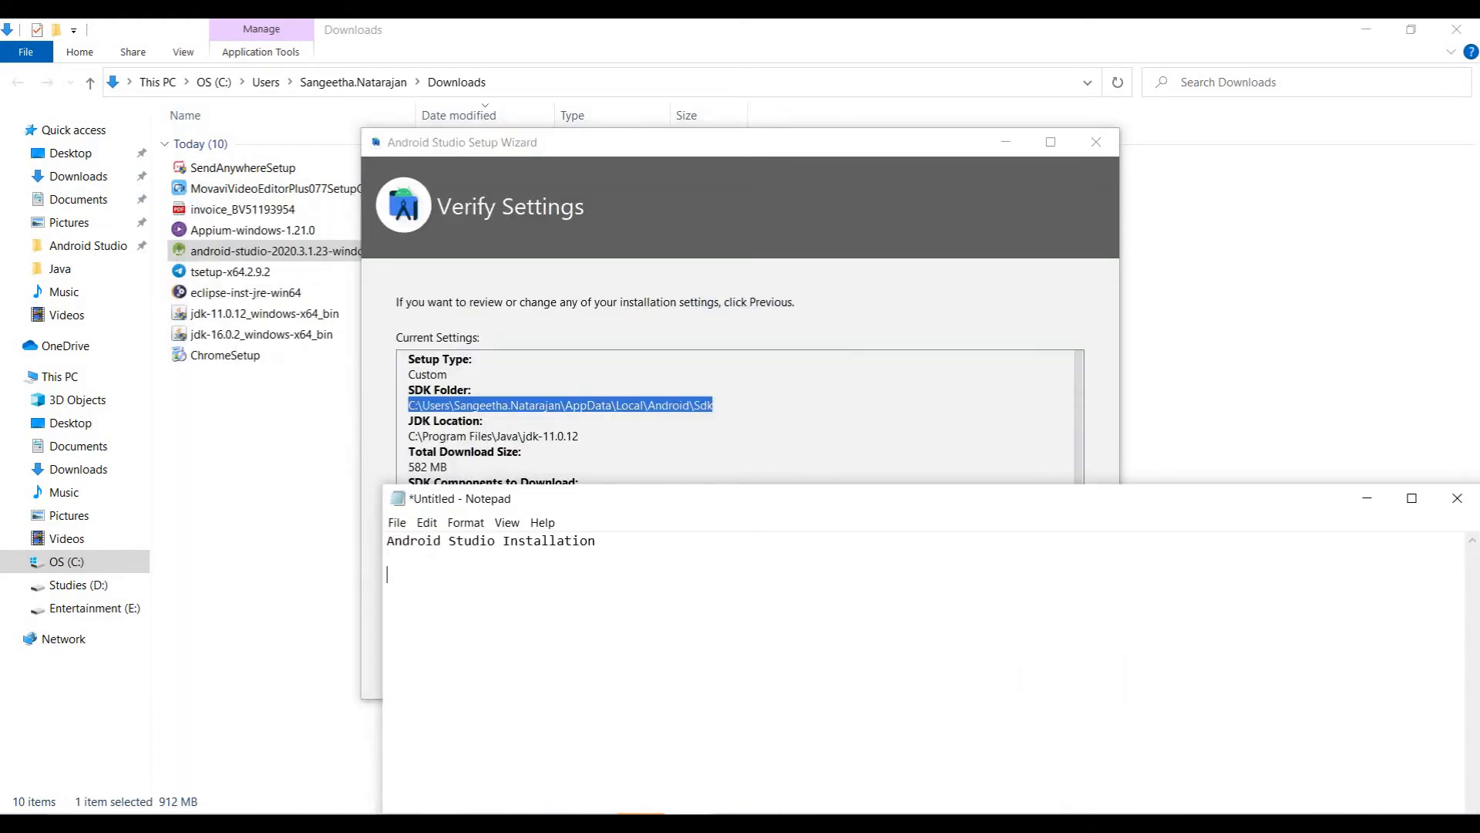
{"action": "key", "text": "ctrl+v"}
Step: Return to the Android Studio Setup Wizard and start downloading the SDK components with the verified settings
{"action": "left_click", "coordinate": [748, 205]}
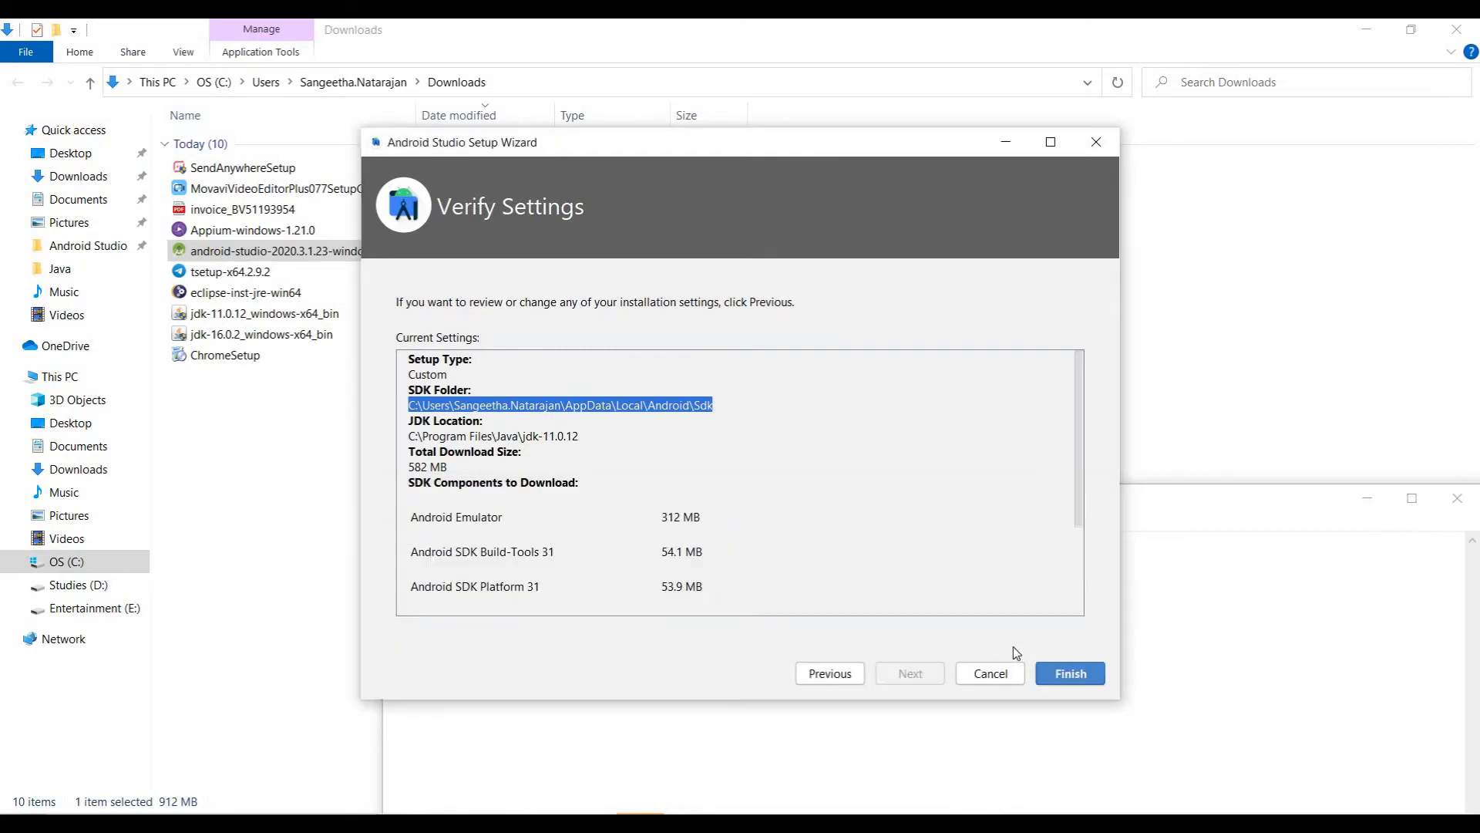
{"action": "left_click", "coordinate": [1072, 673]}
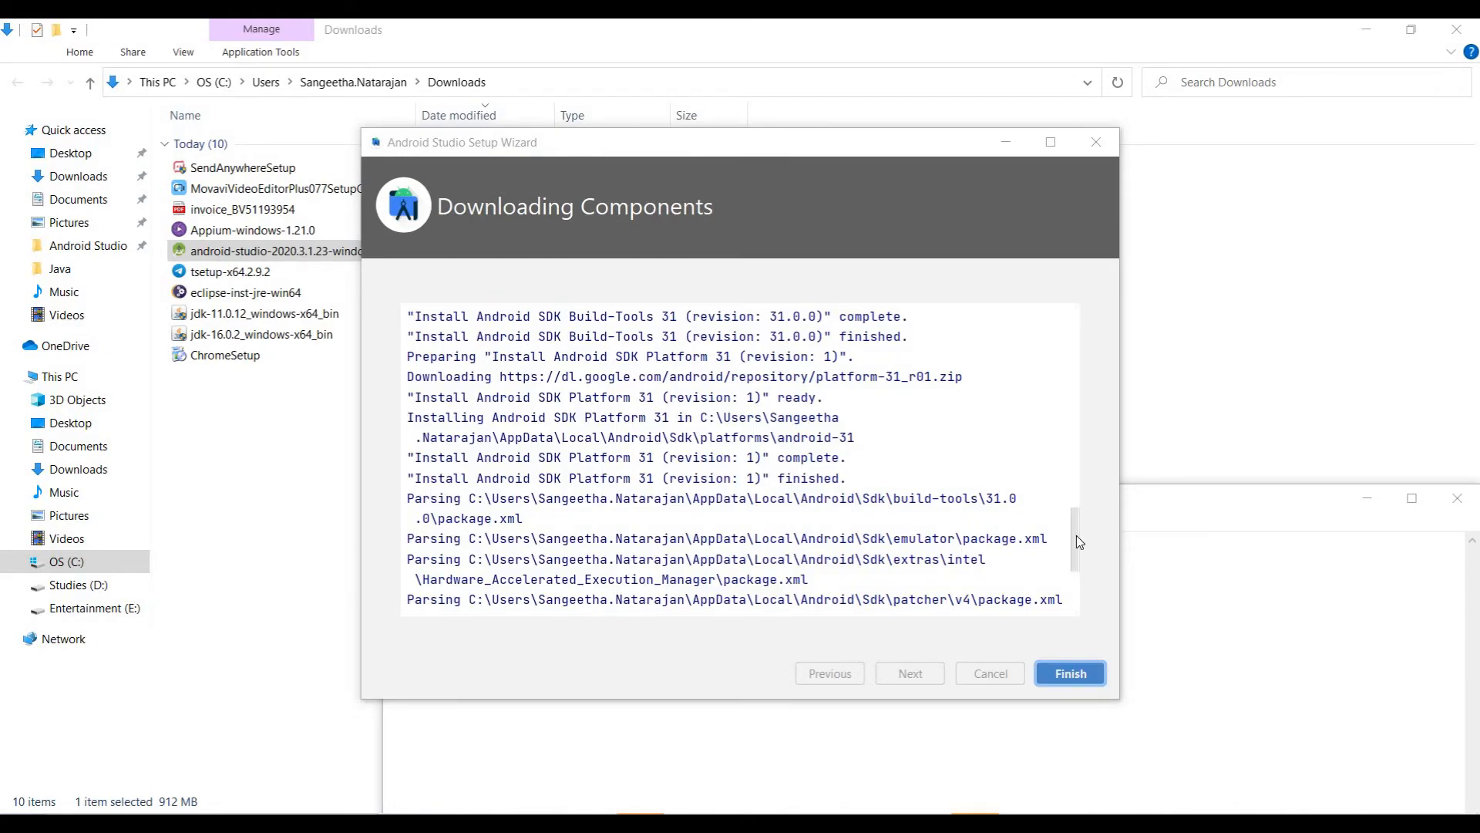
Step: Review the component log for the platform-tools and emulator install paths through to its end, and finish the setup wizard
{"action": "left_click", "coordinate": [1071, 465]}
{"action": "scroll", "coordinate": [1067, 385], "scroll_direction": "up", "scroll_amount": 10}
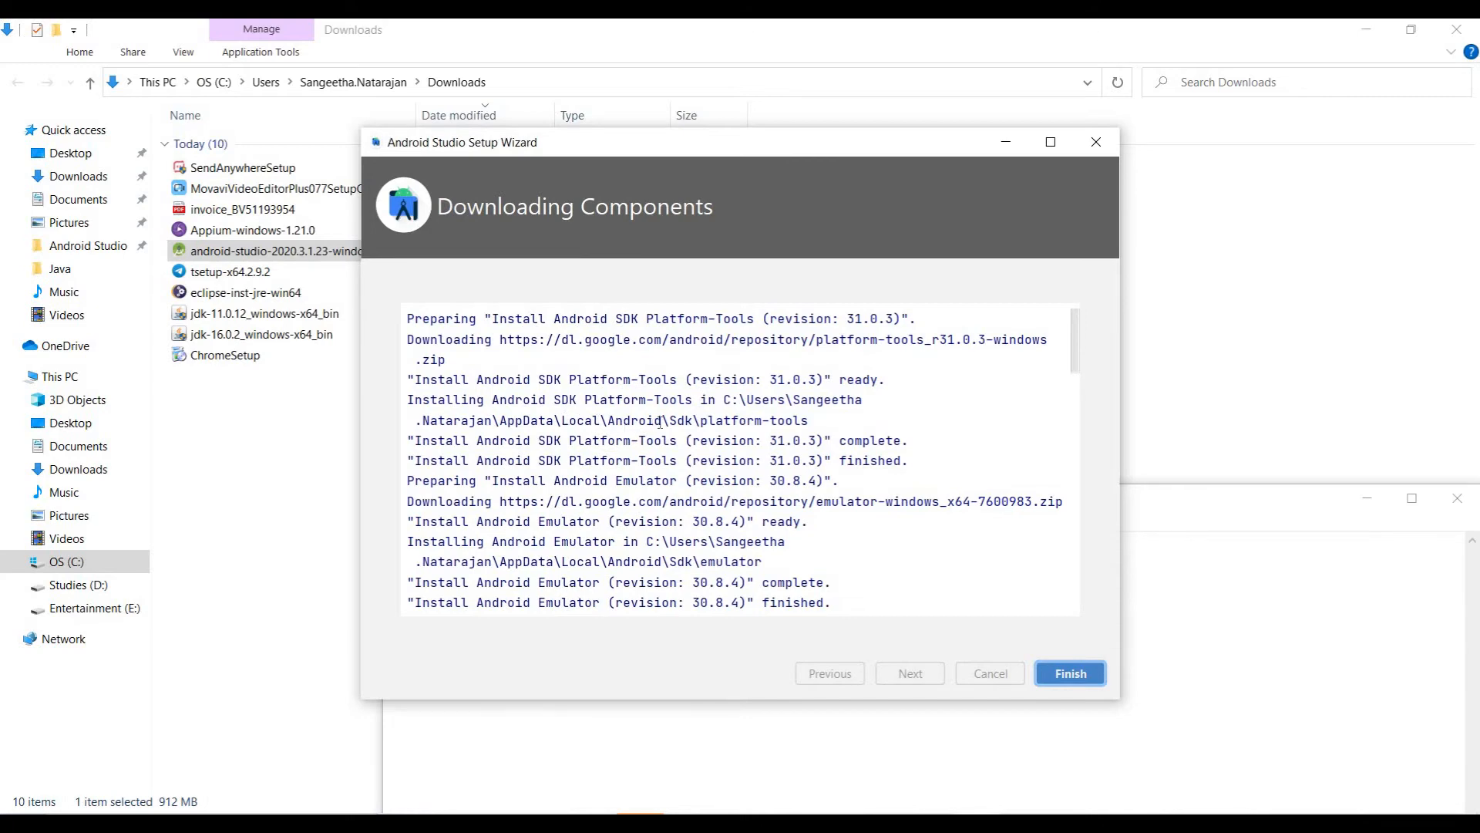
{"action": "left_click_drag", "start_coordinate": [494, 421], "coordinate": [811, 420]}
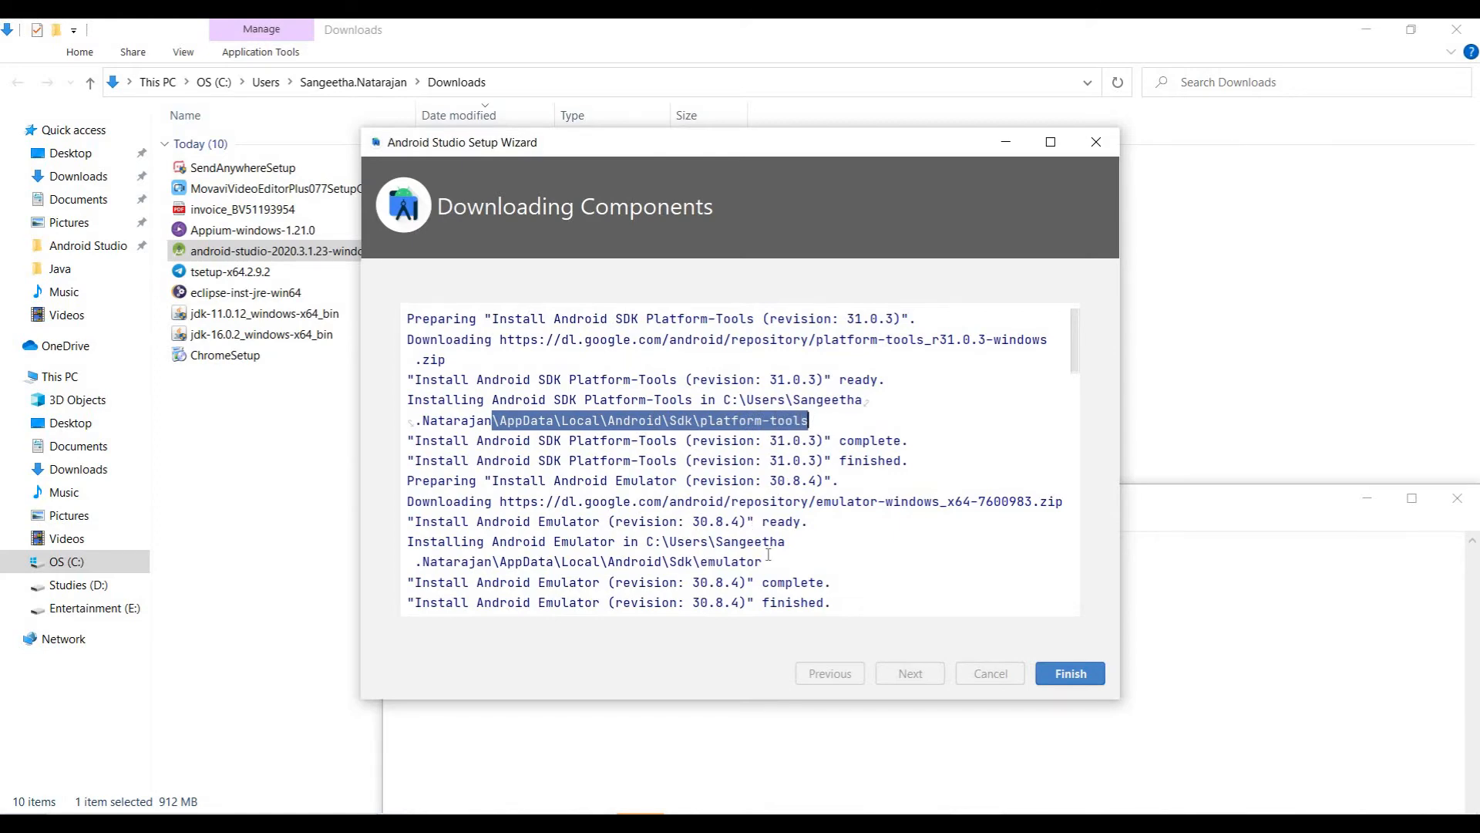
{"action": "left_click_drag", "start_coordinate": [654, 562], "coordinate": [763, 561]}
{"action": "left_click_drag", "start_coordinate": [1074, 337], "coordinate": [1077, 411]}
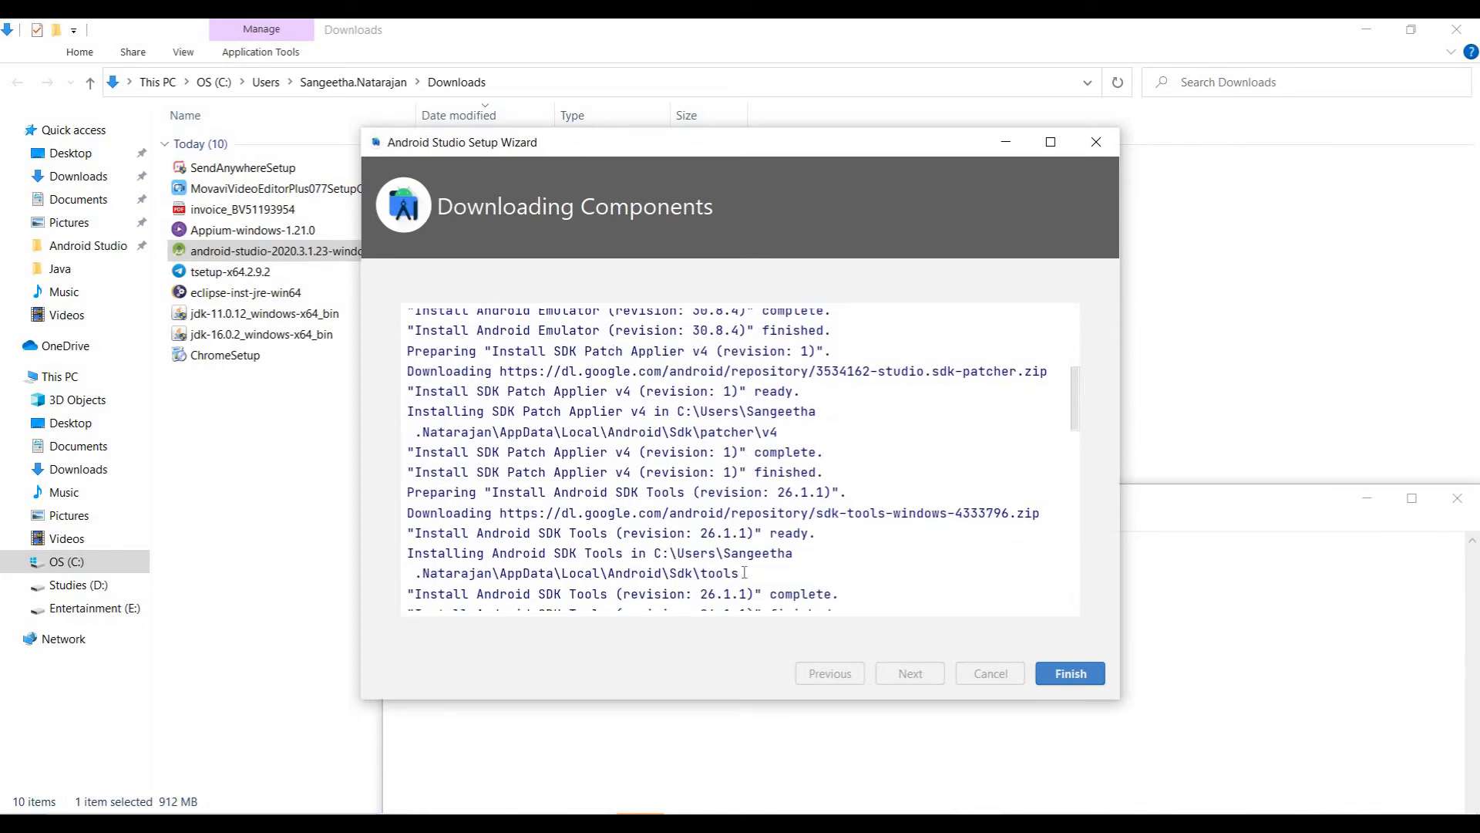
{"action": "left_click_drag", "start_coordinate": [1072, 383], "coordinate": [1079, 572]}
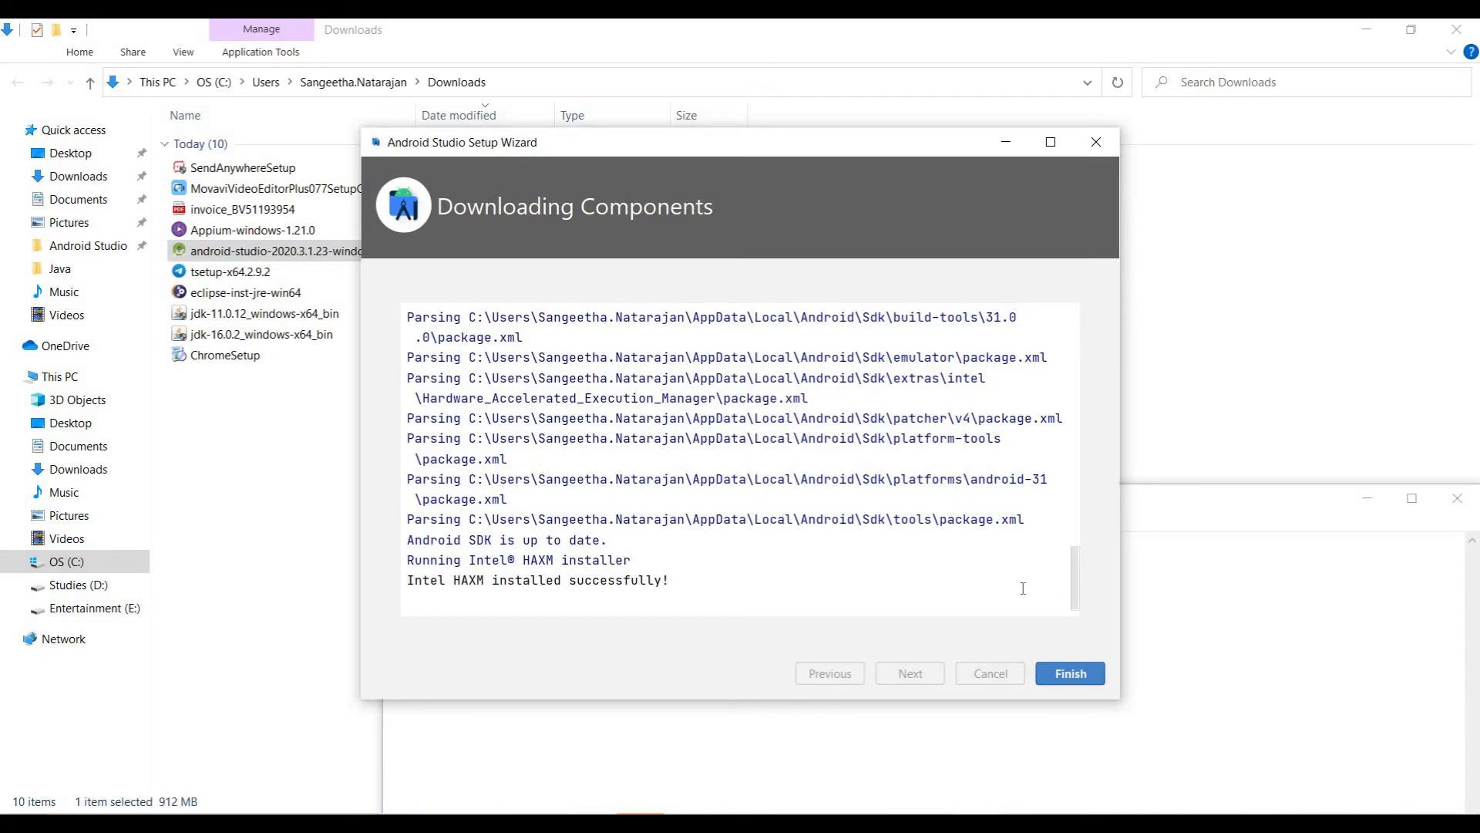
{"action": "left_click", "coordinate": [1074, 673]}
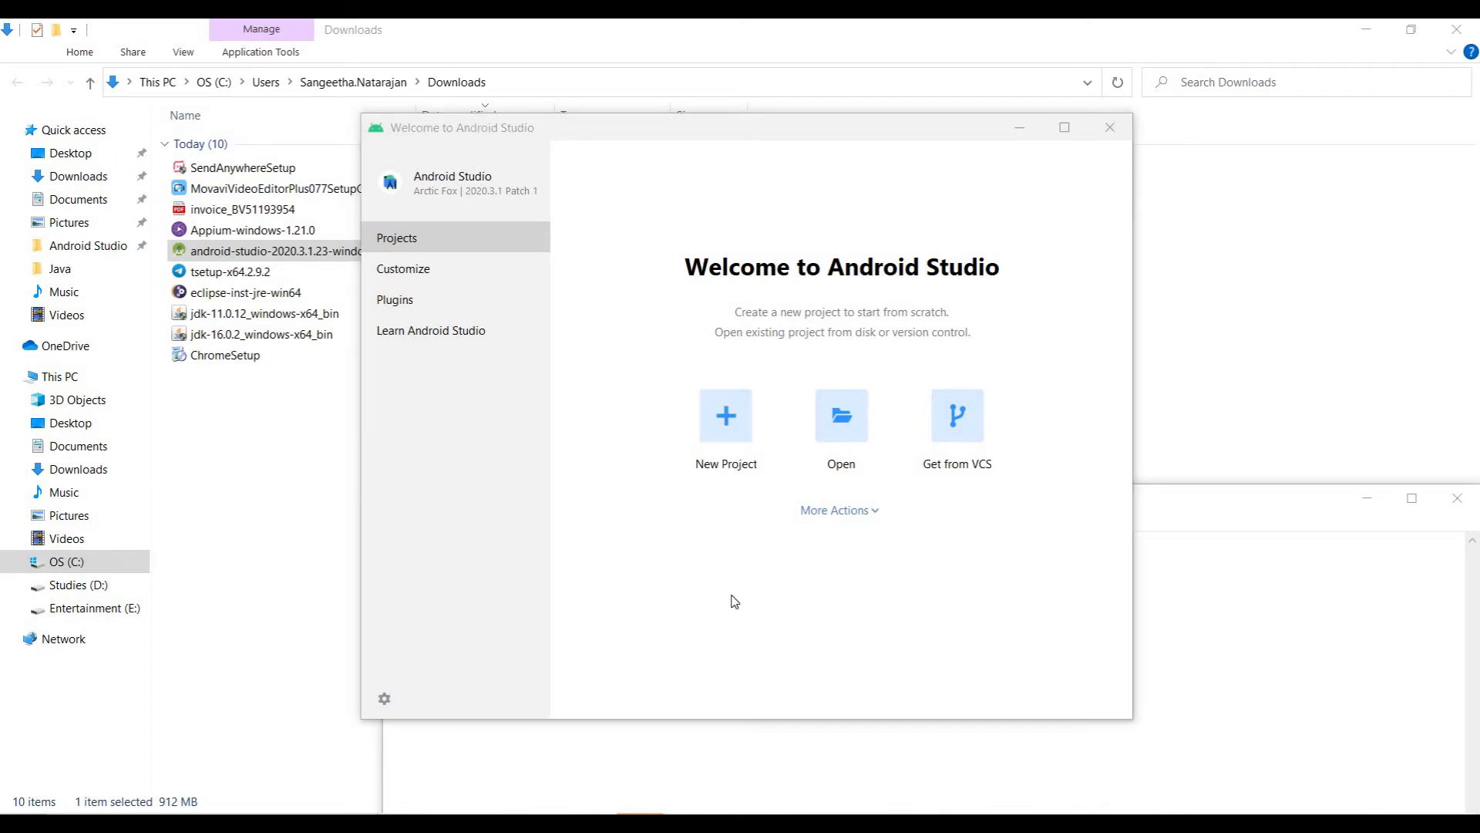
Step: Start a new Phone and Tablet project from the No Activity template and select its full save location path
{"action": "left_click", "coordinate": [730, 426]}
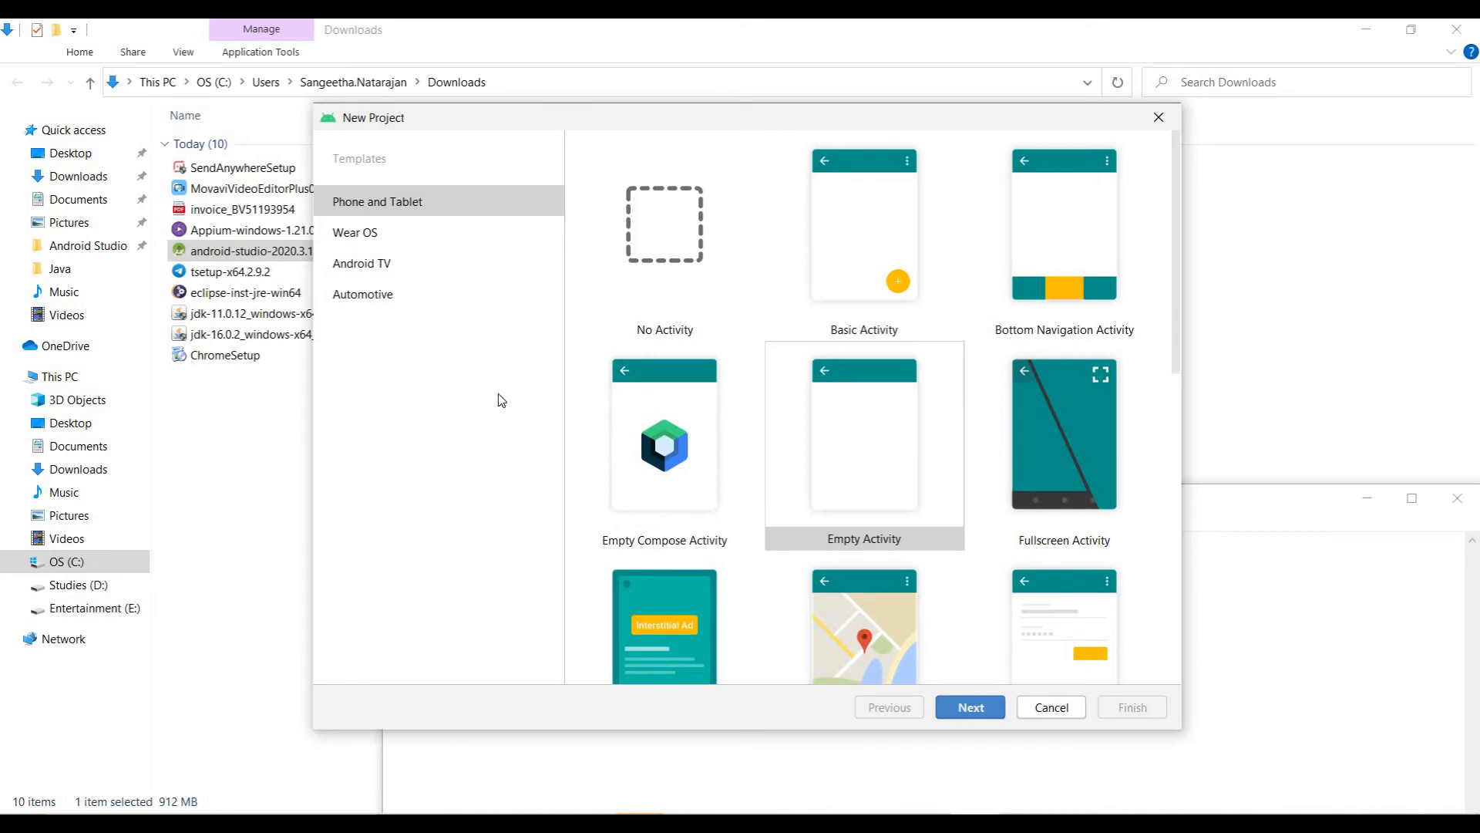
{"action": "left_click", "coordinate": [666, 243]}
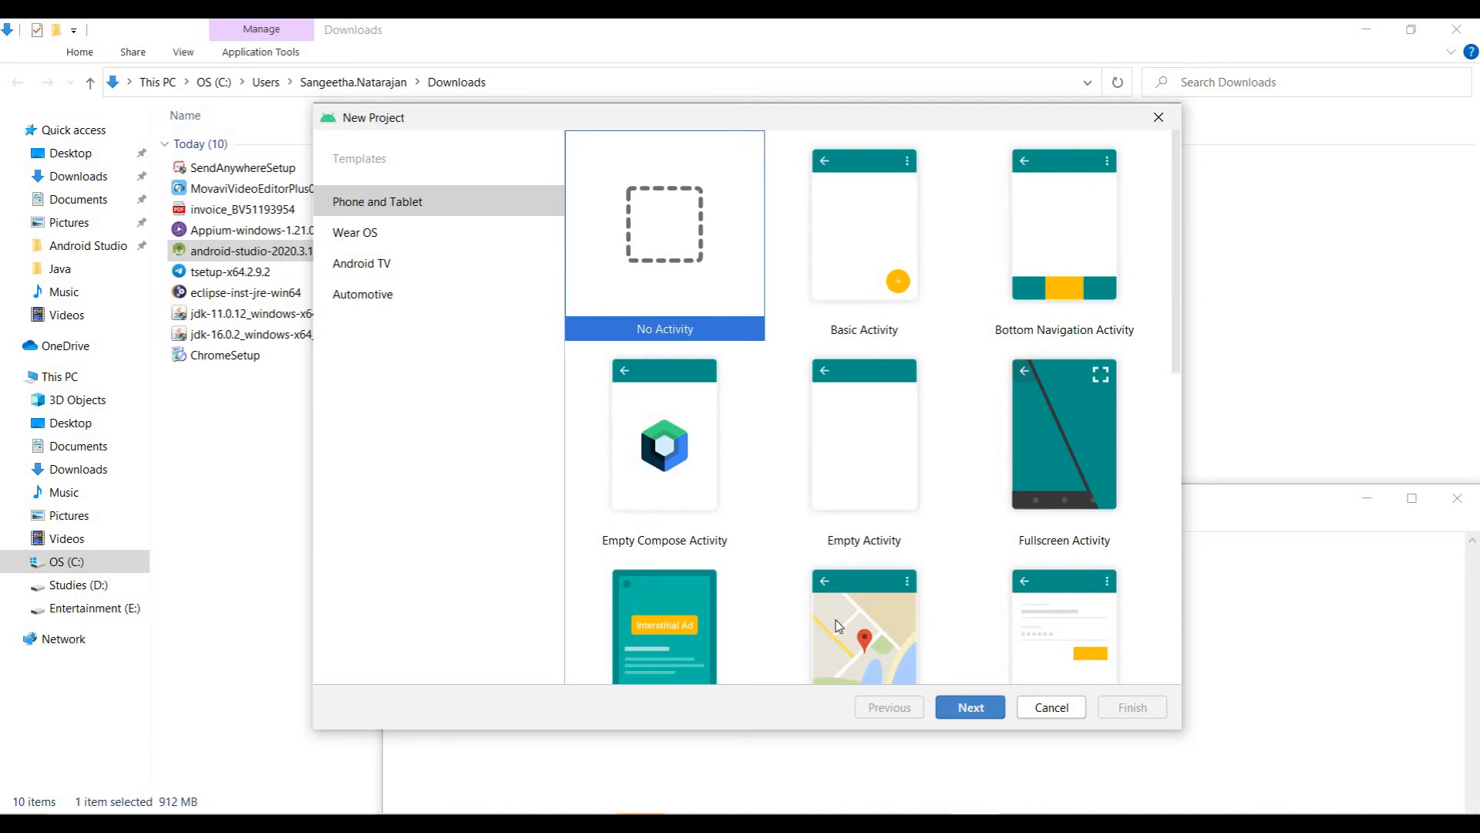
{"action": "left_click", "coordinate": [972, 706]}
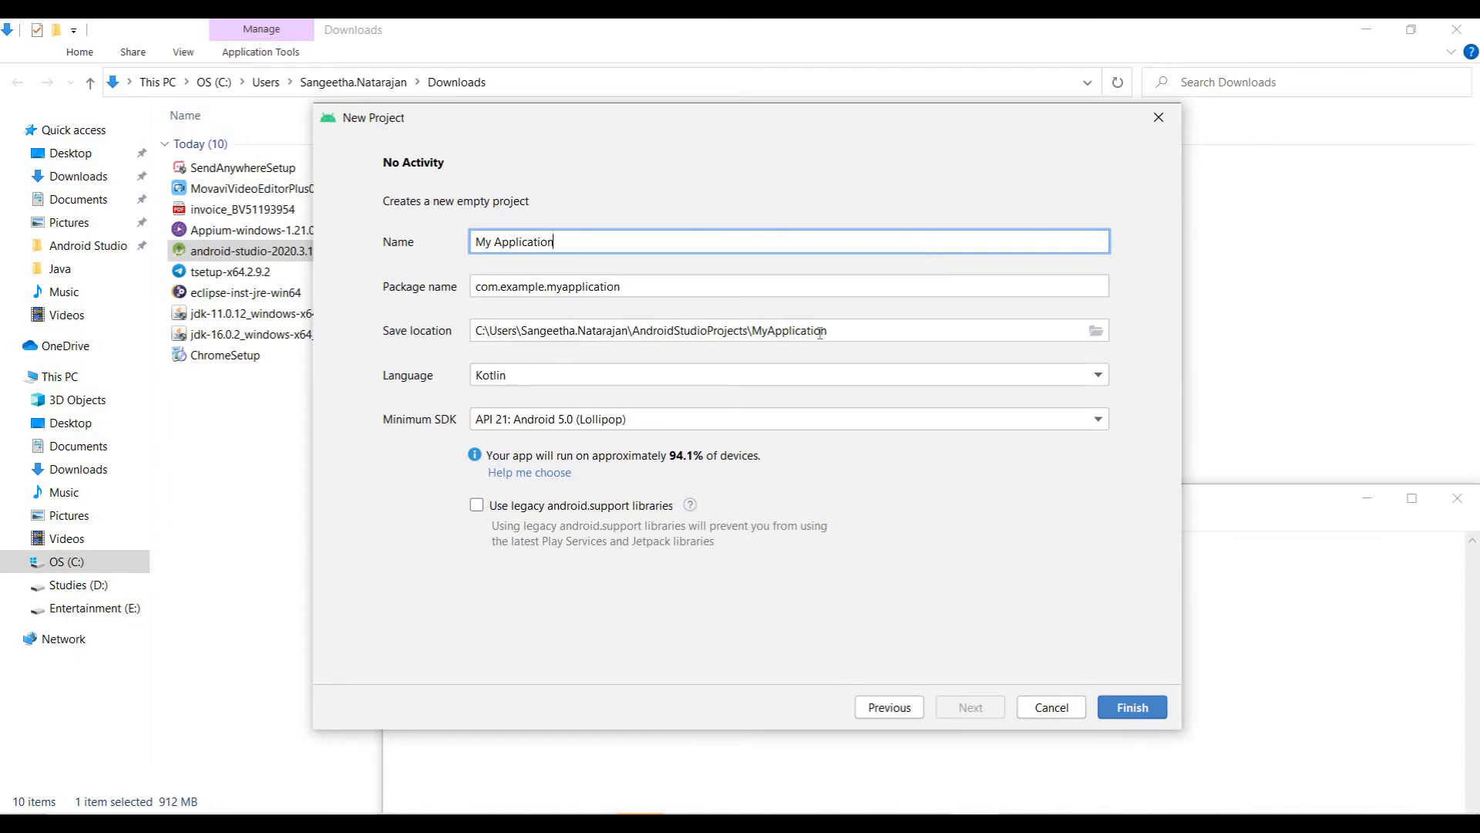
{"action": "left_click", "coordinate": [557, 330]}
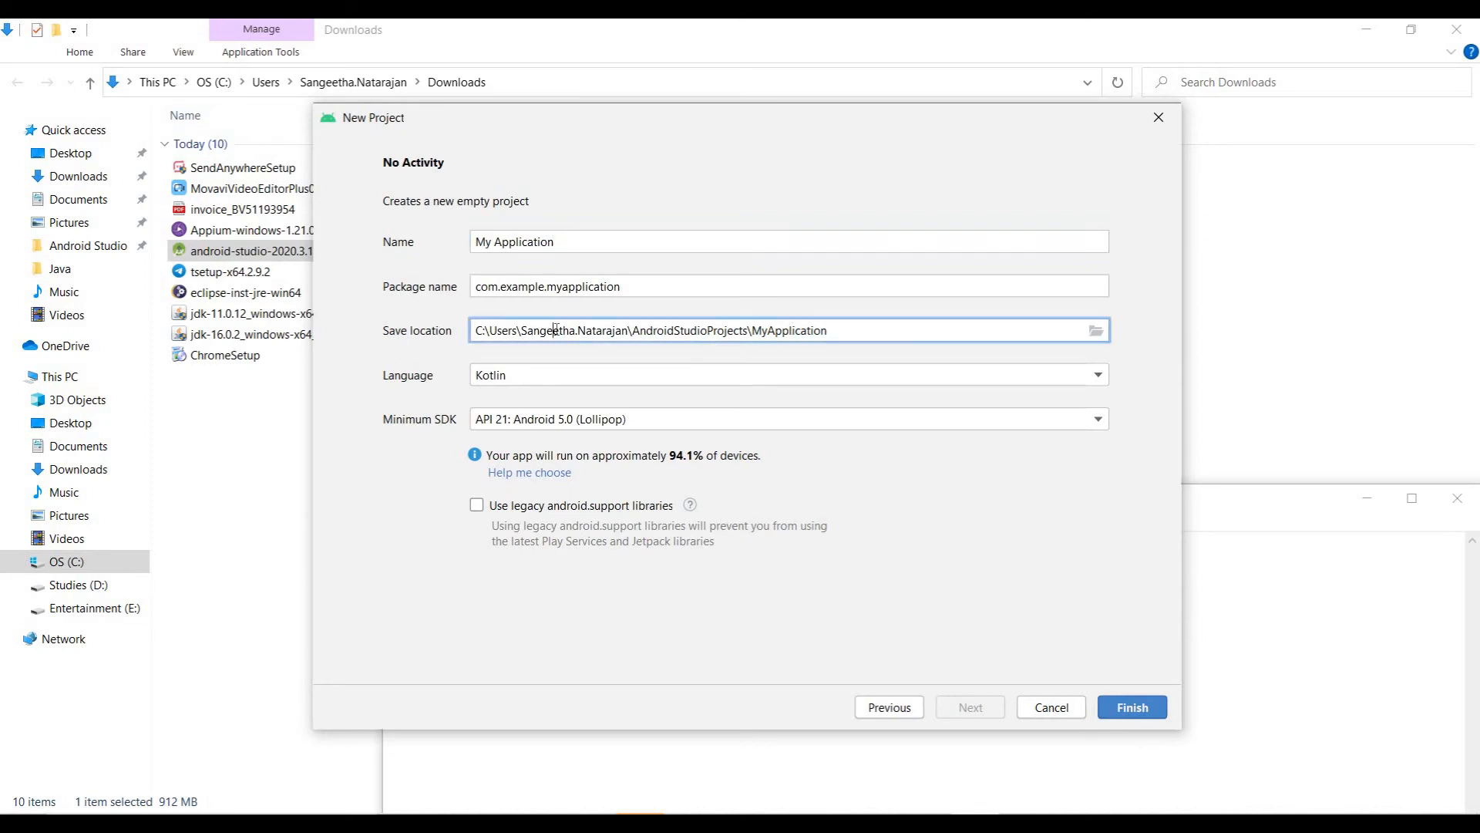
{"action": "key", "text": "ctrl+a"}
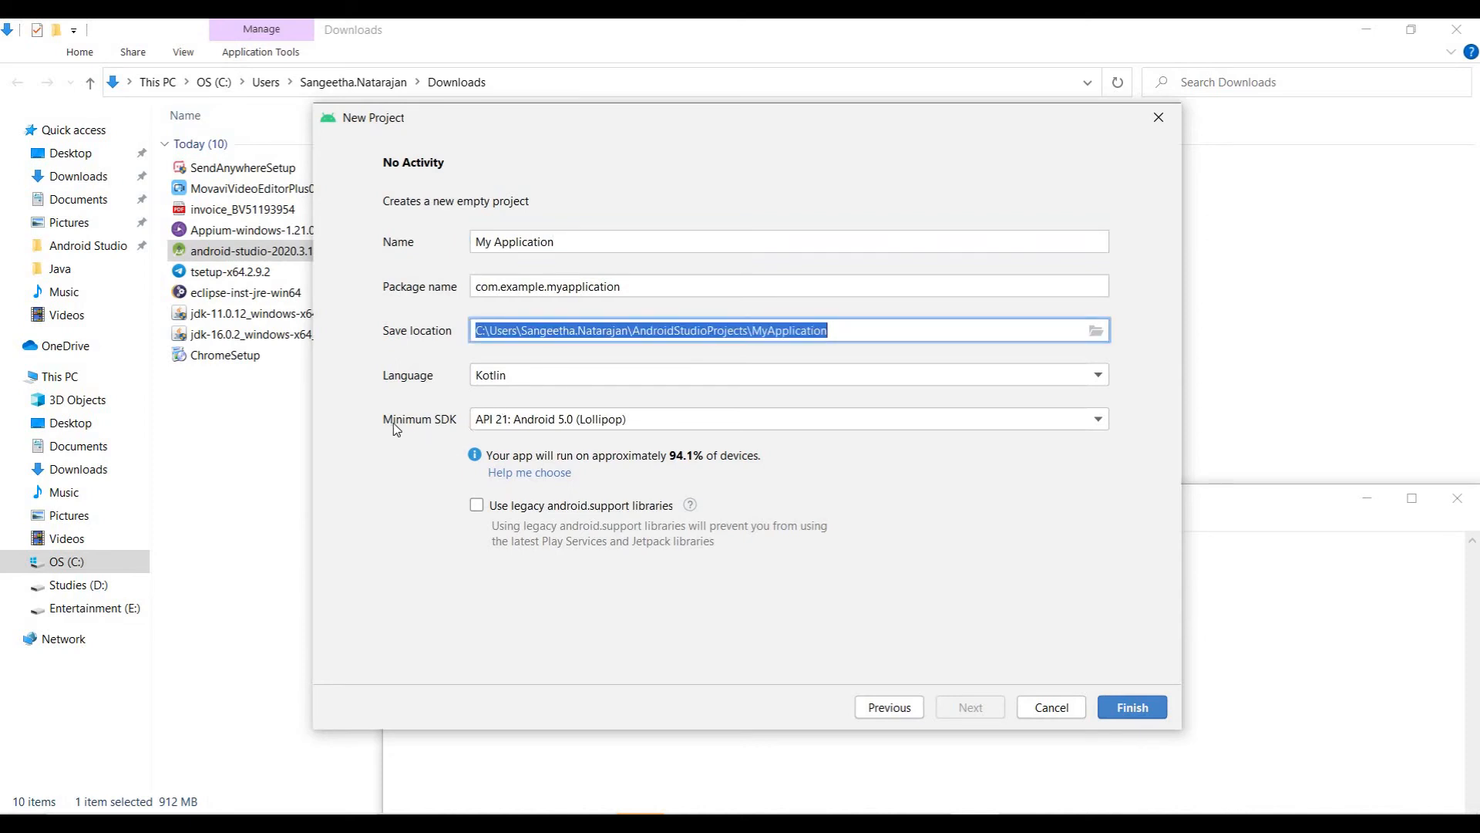
Step: Try API 28, 29, 30 and 31 in turn as the minimum SDK to compare their device coverage
{"action": "left_click", "coordinate": [616, 421]}
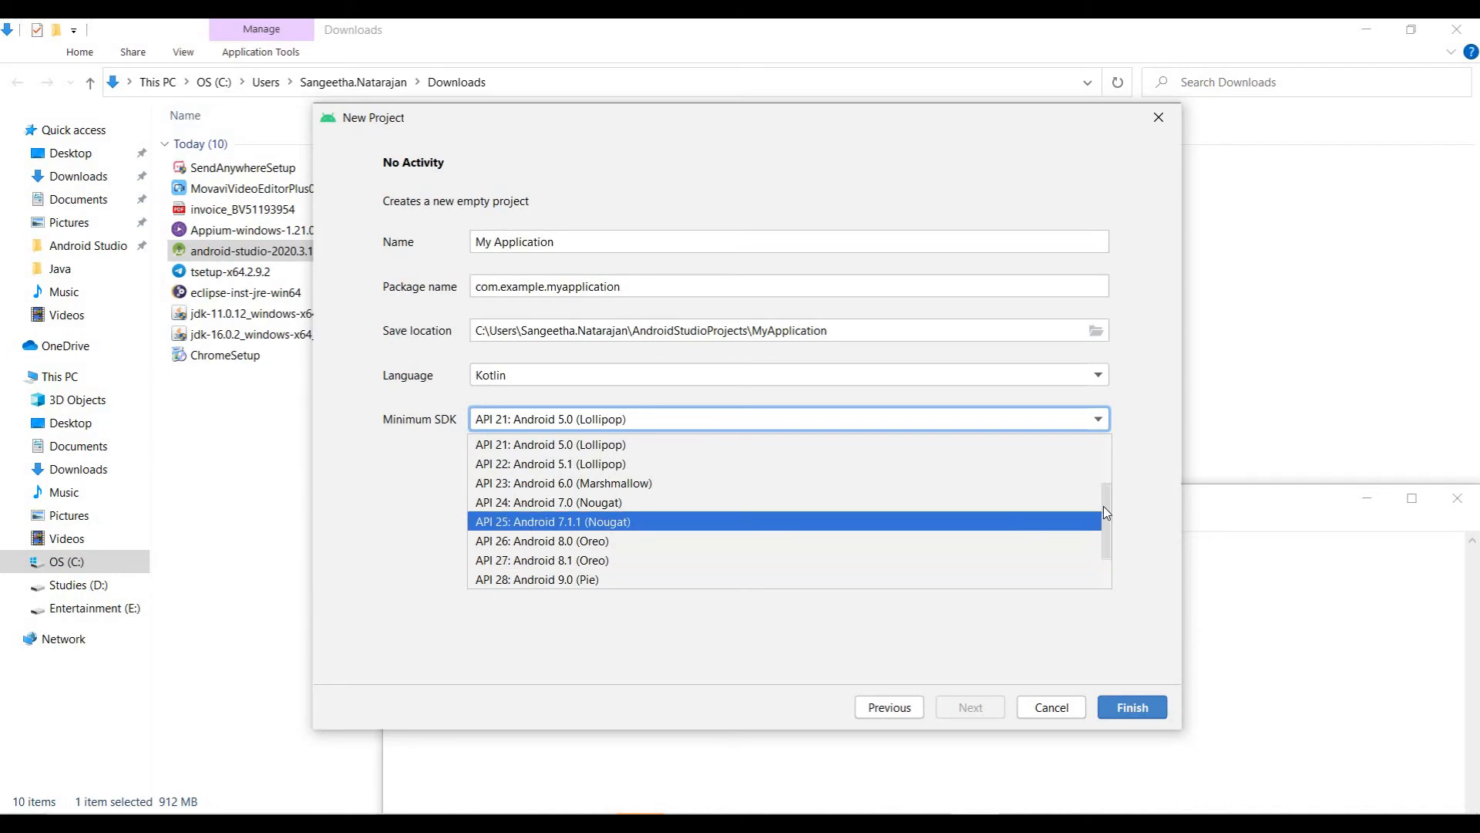
{"action": "left_click_drag", "start_coordinate": [1106, 501], "coordinate": [1104, 539]}
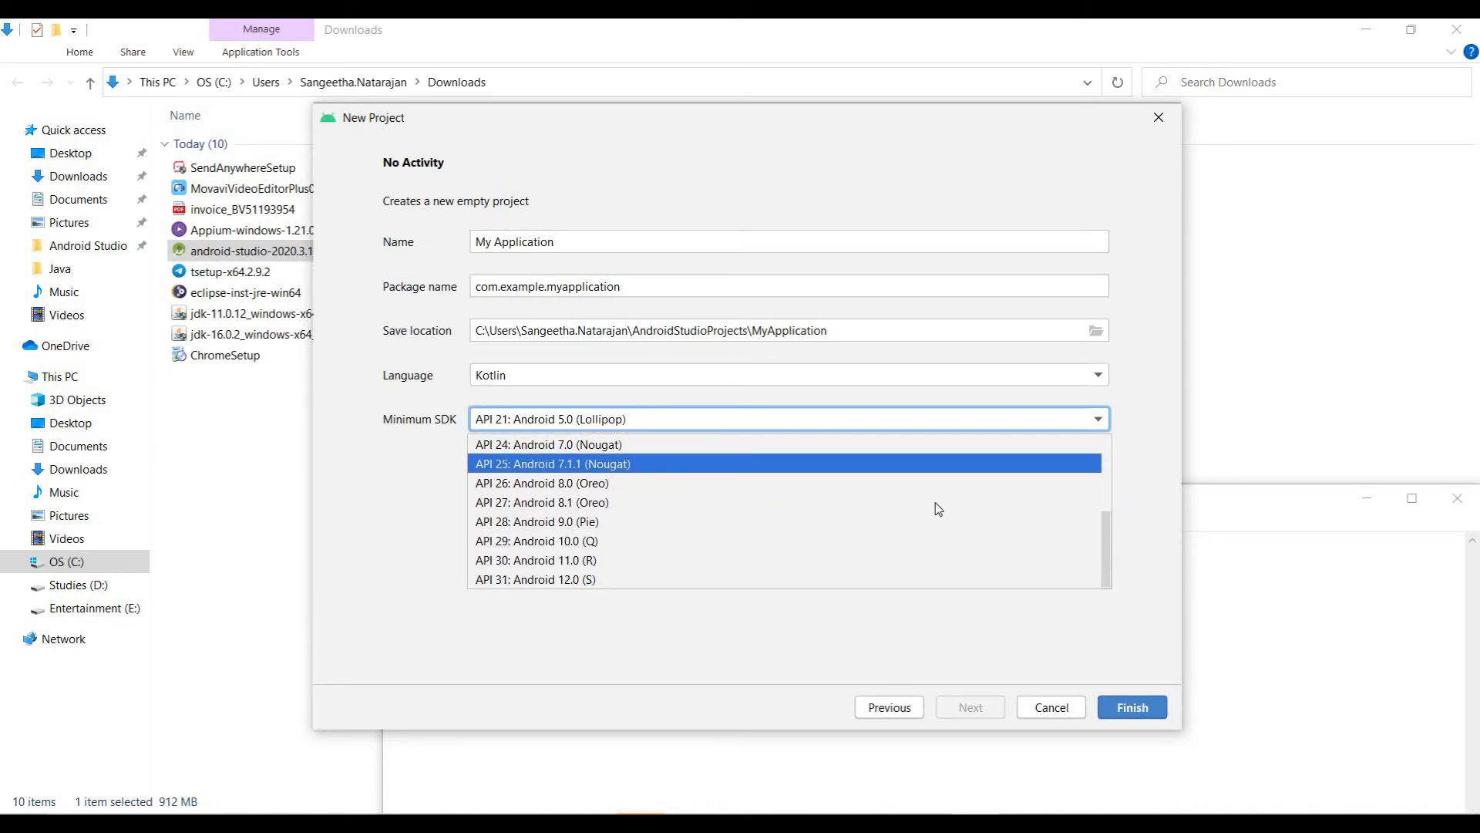
{"action": "left_click", "coordinate": [592, 521]}
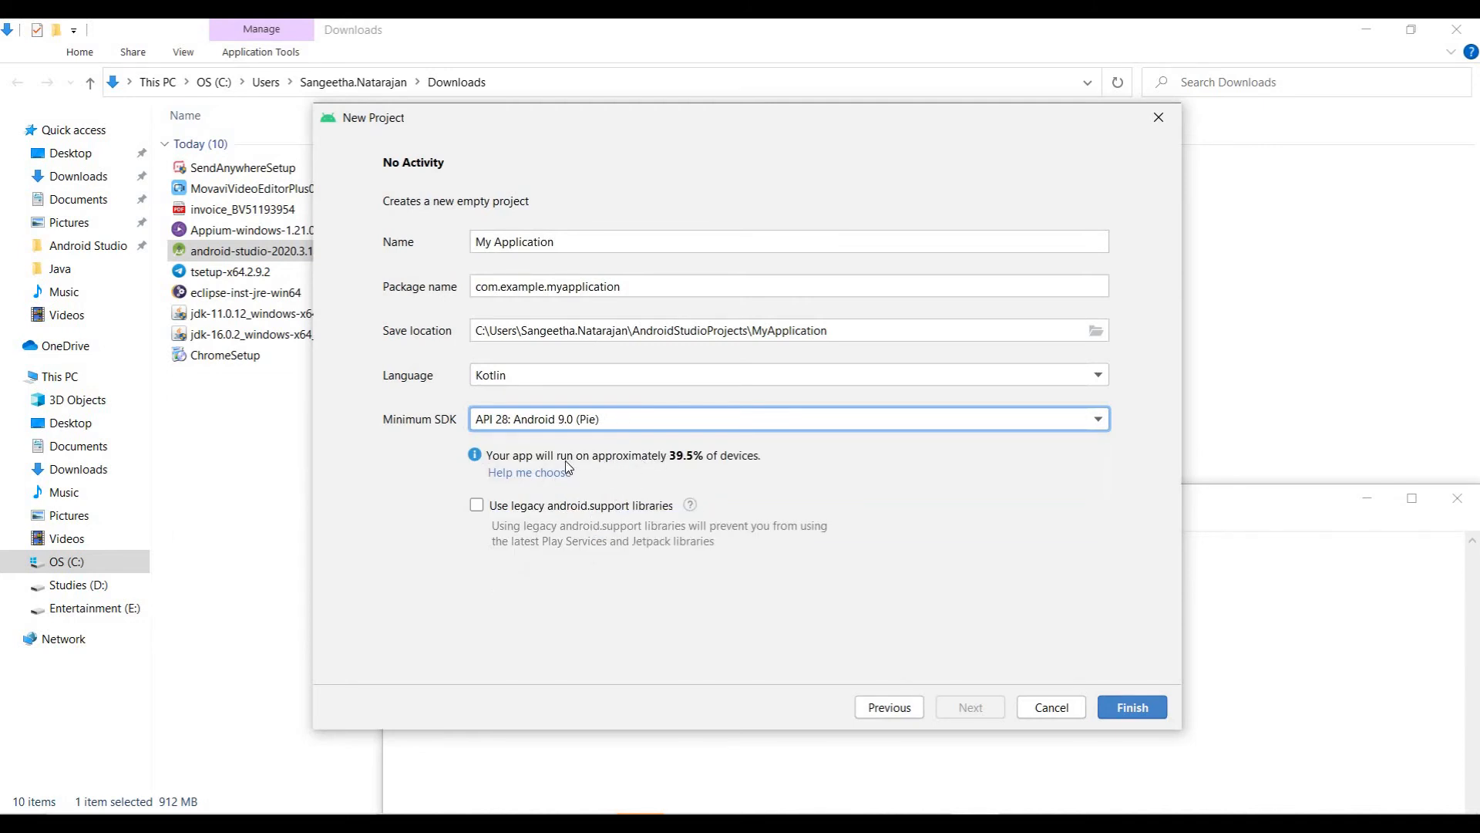
{"action": "left_click", "coordinate": [708, 425]}
{"action": "left_click", "coordinate": [624, 544]}
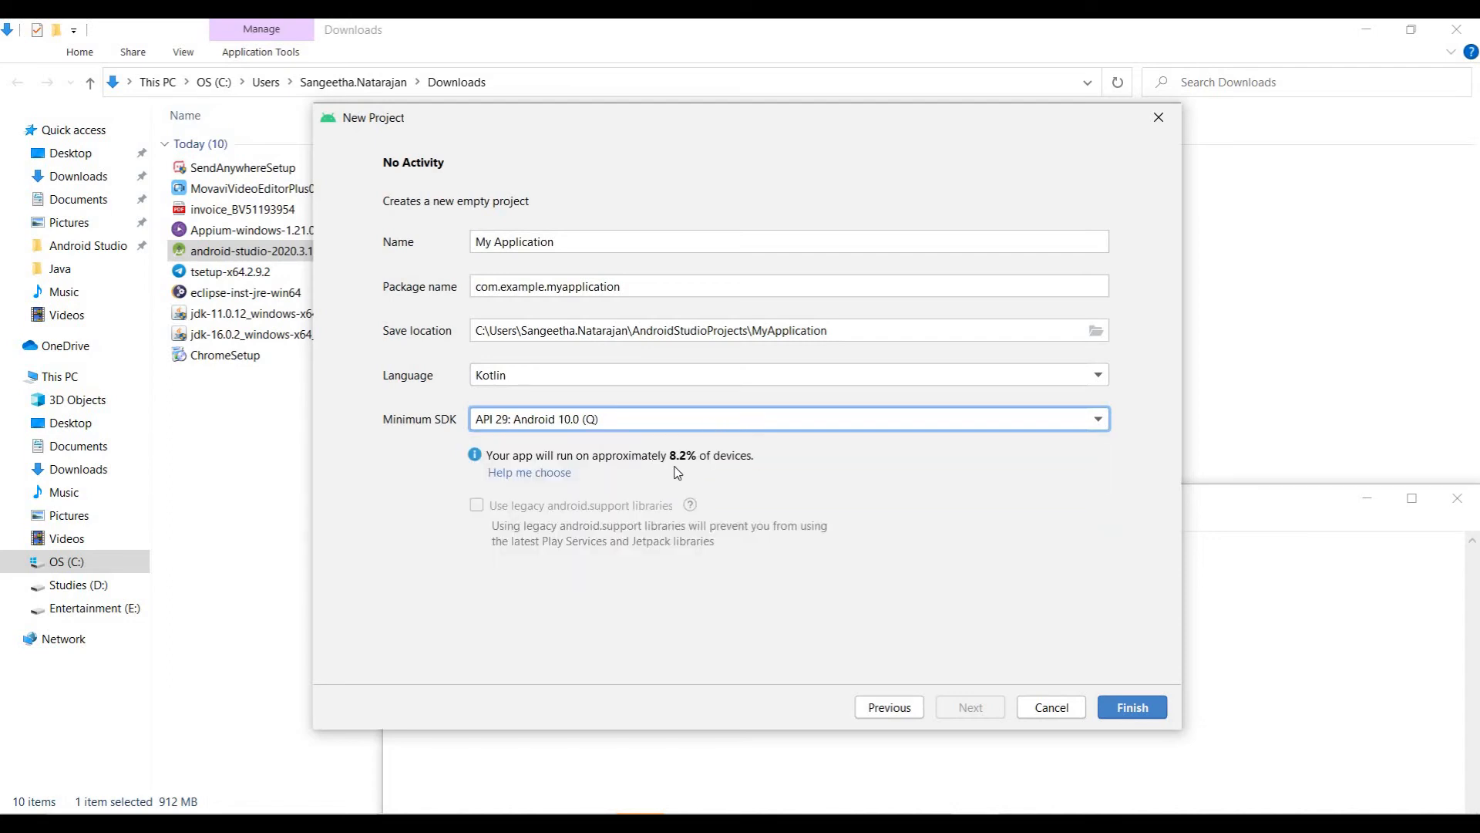
{"action": "left_click", "coordinate": [692, 426]}
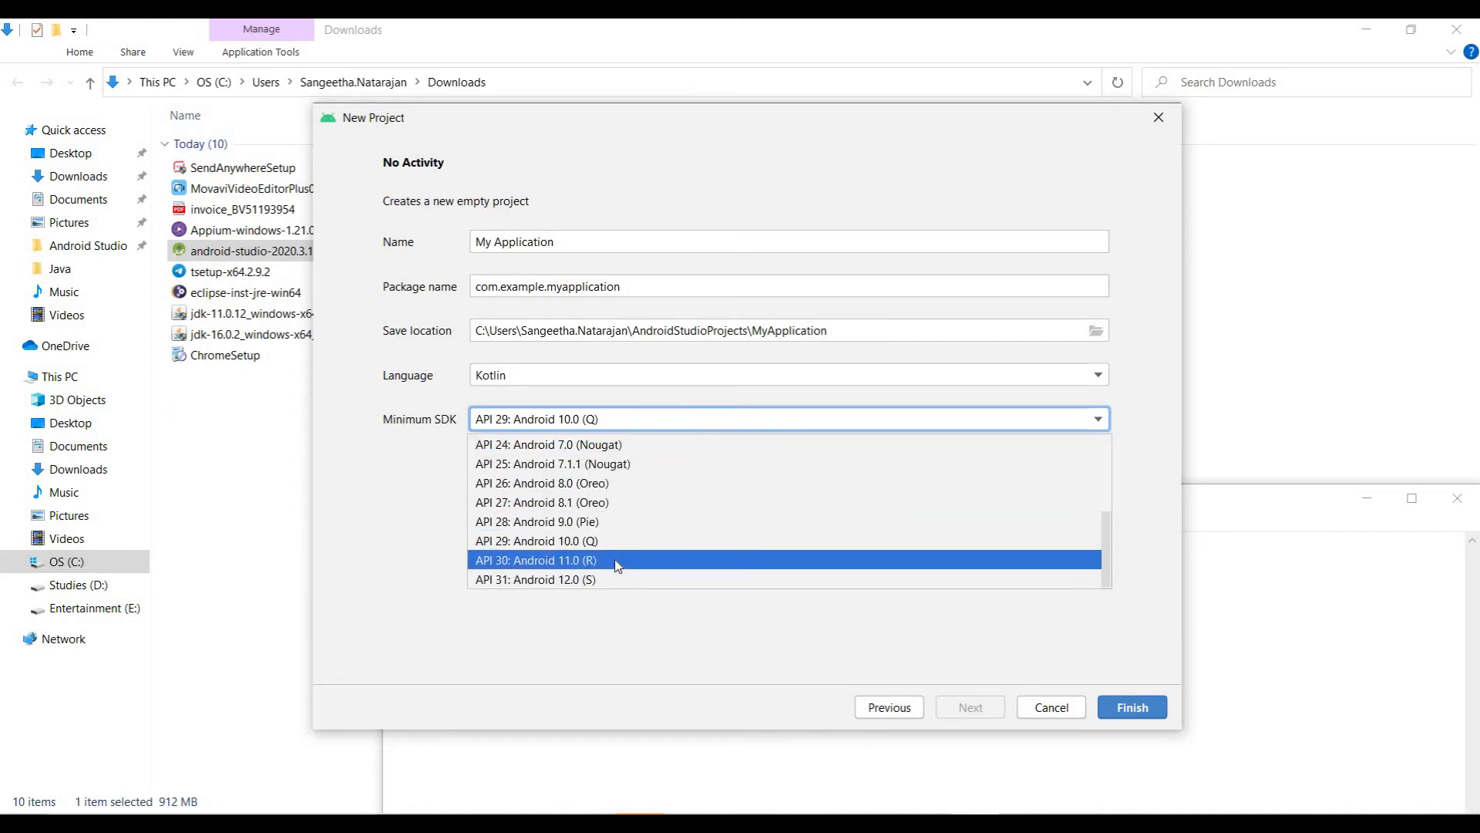
{"action": "left_click", "coordinate": [615, 563]}
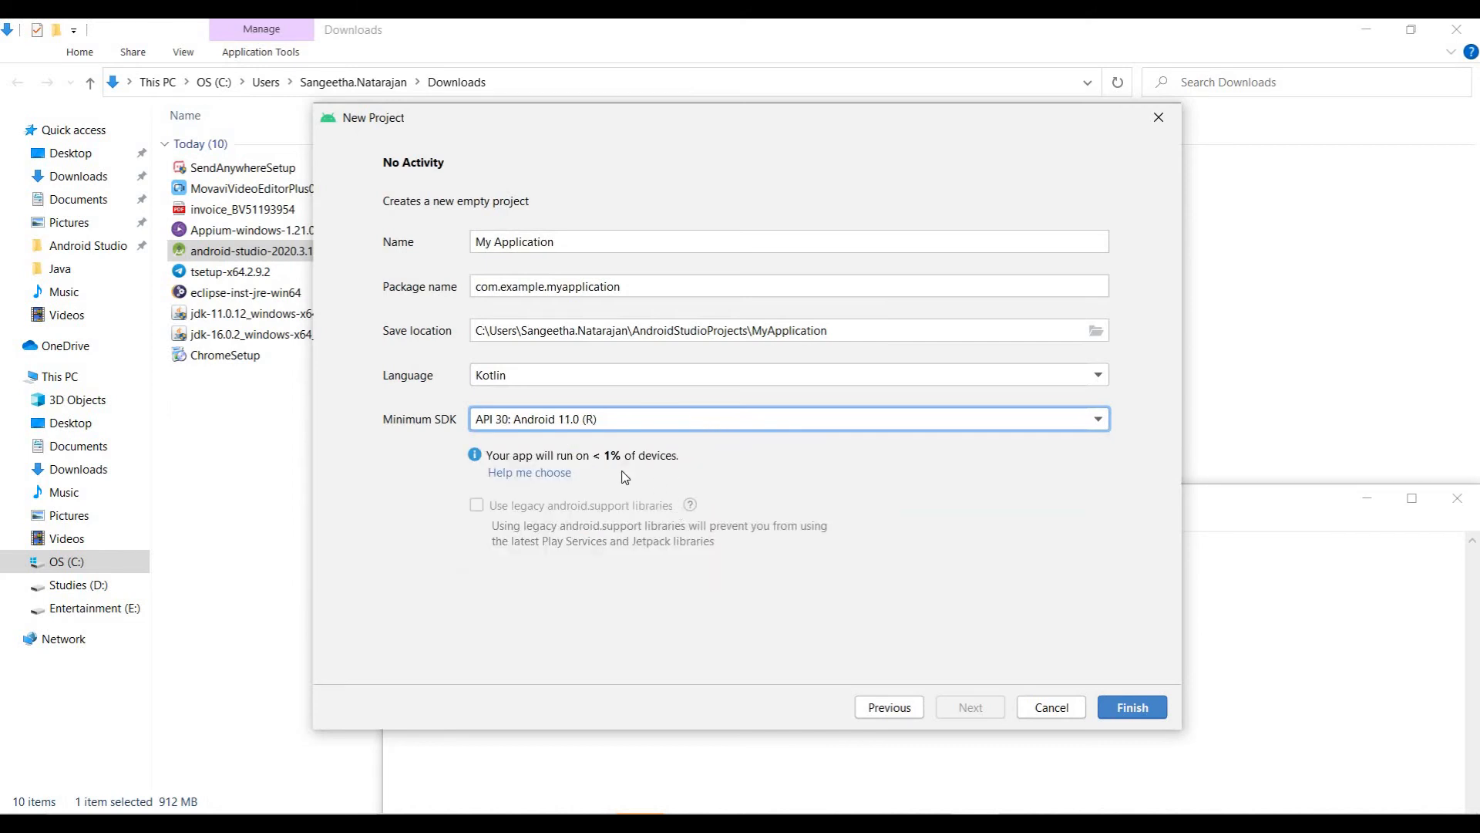
{"action": "left_click", "coordinate": [684, 421]}
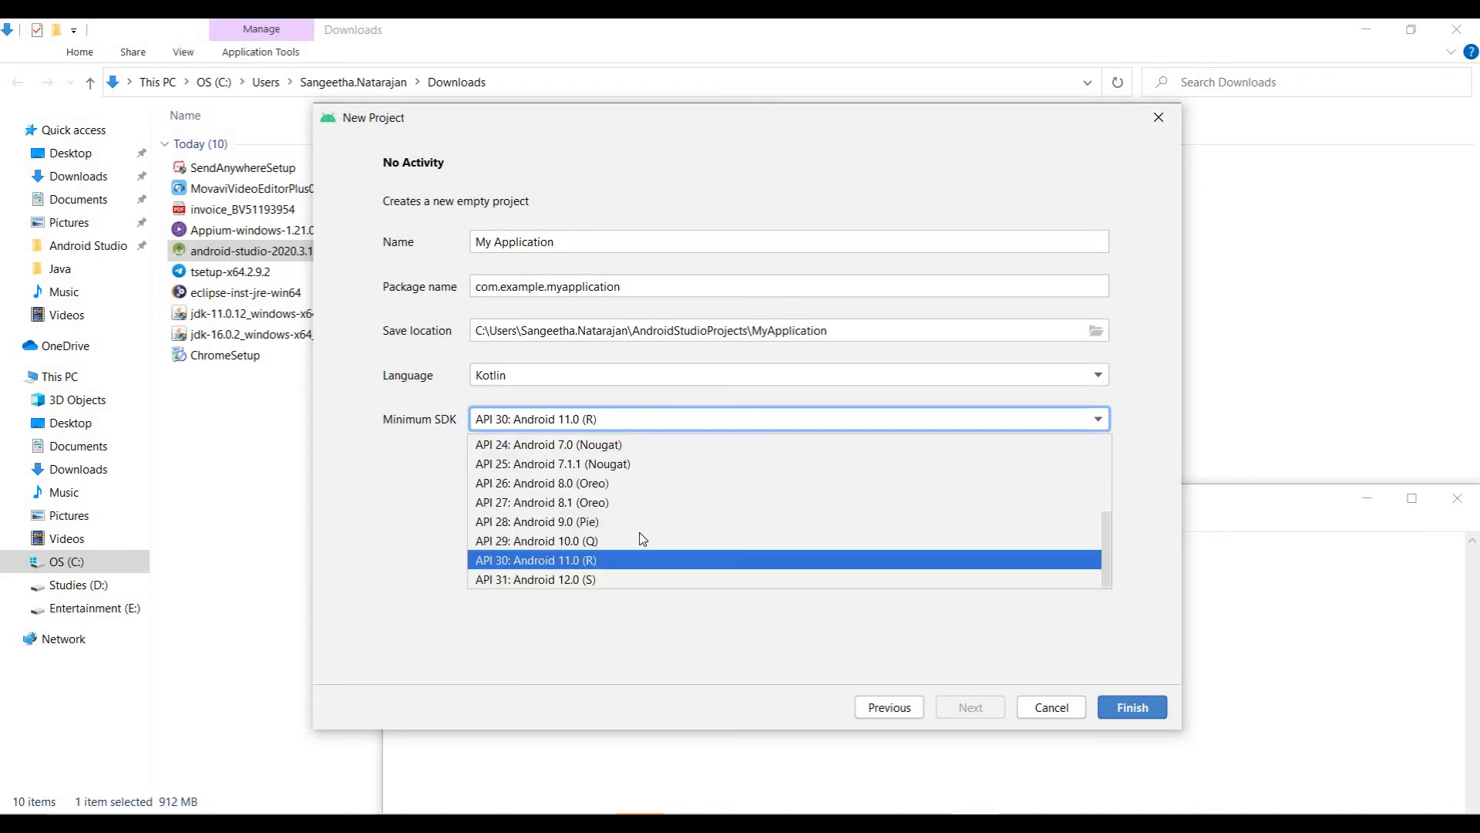
{"action": "left_click", "coordinate": [617, 578]}
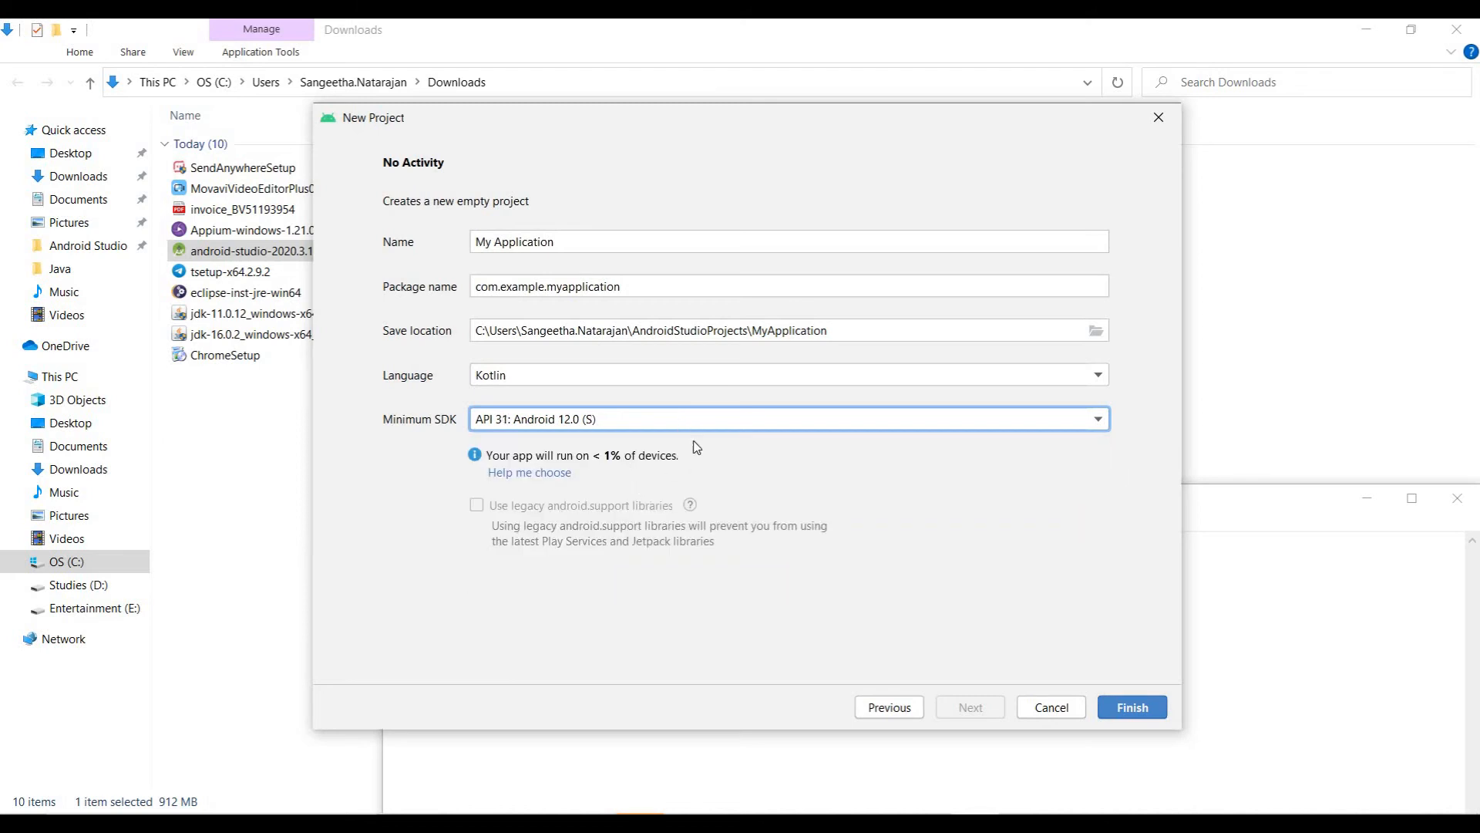
Step: Set the minimum SDK to API 30: Android 11.0 (R) and create the My Application project
{"action": "left_click", "coordinate": [629, 426]}
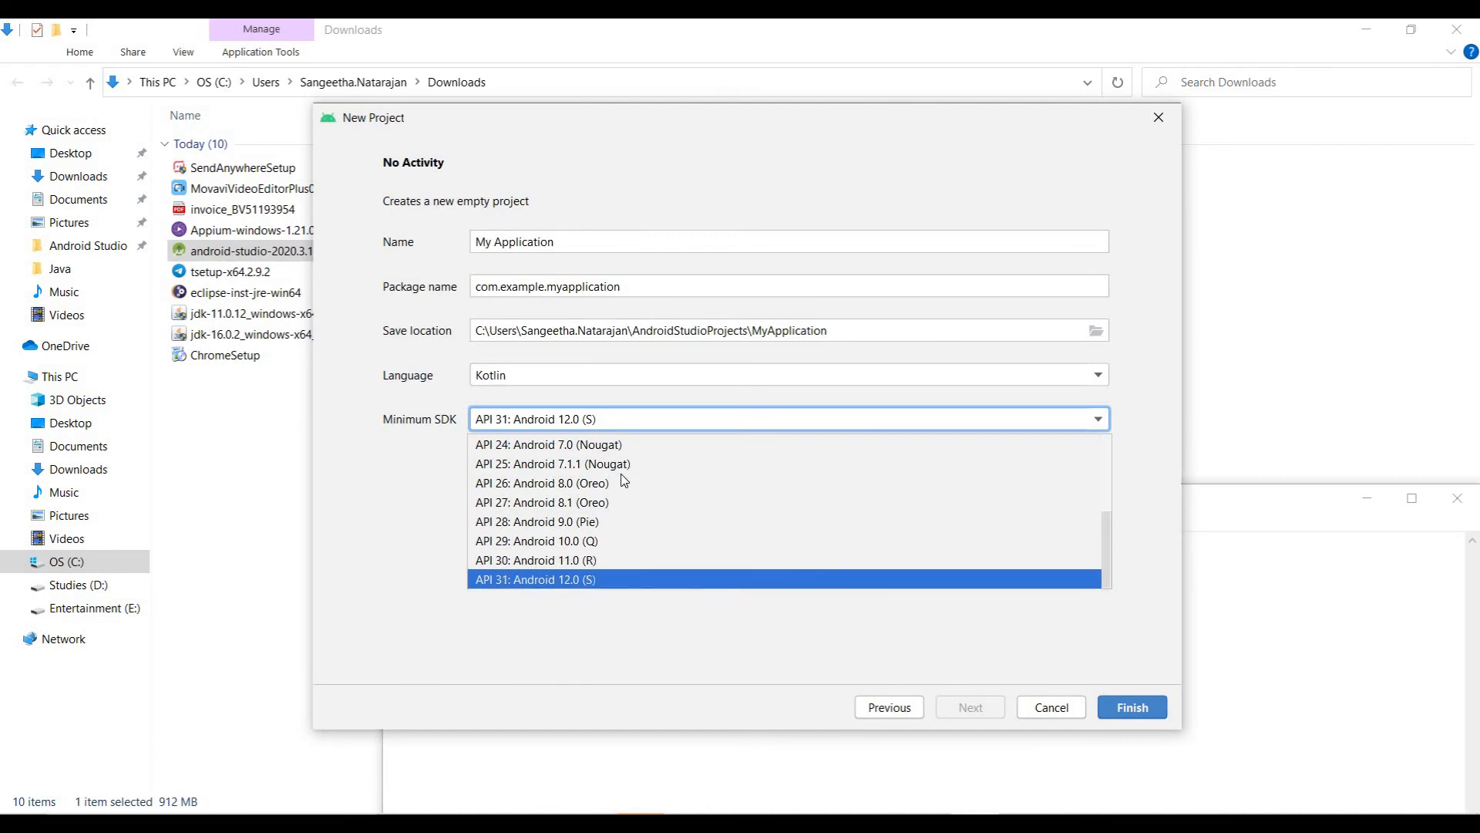
{"action": "left_click", "coordinate": [589, 560]}
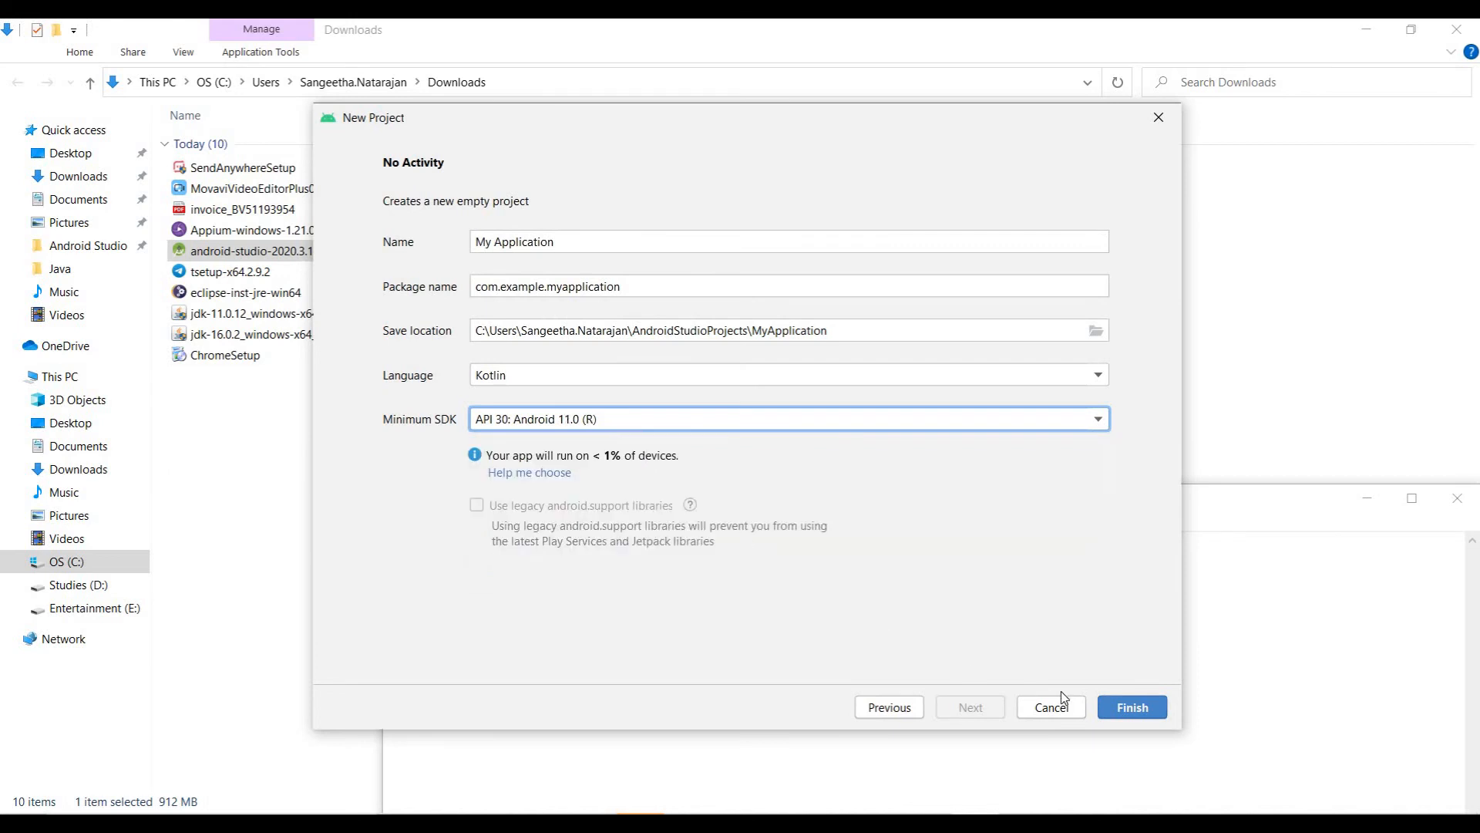
{"action": "left_click", "coordinate": [1125, 706]}
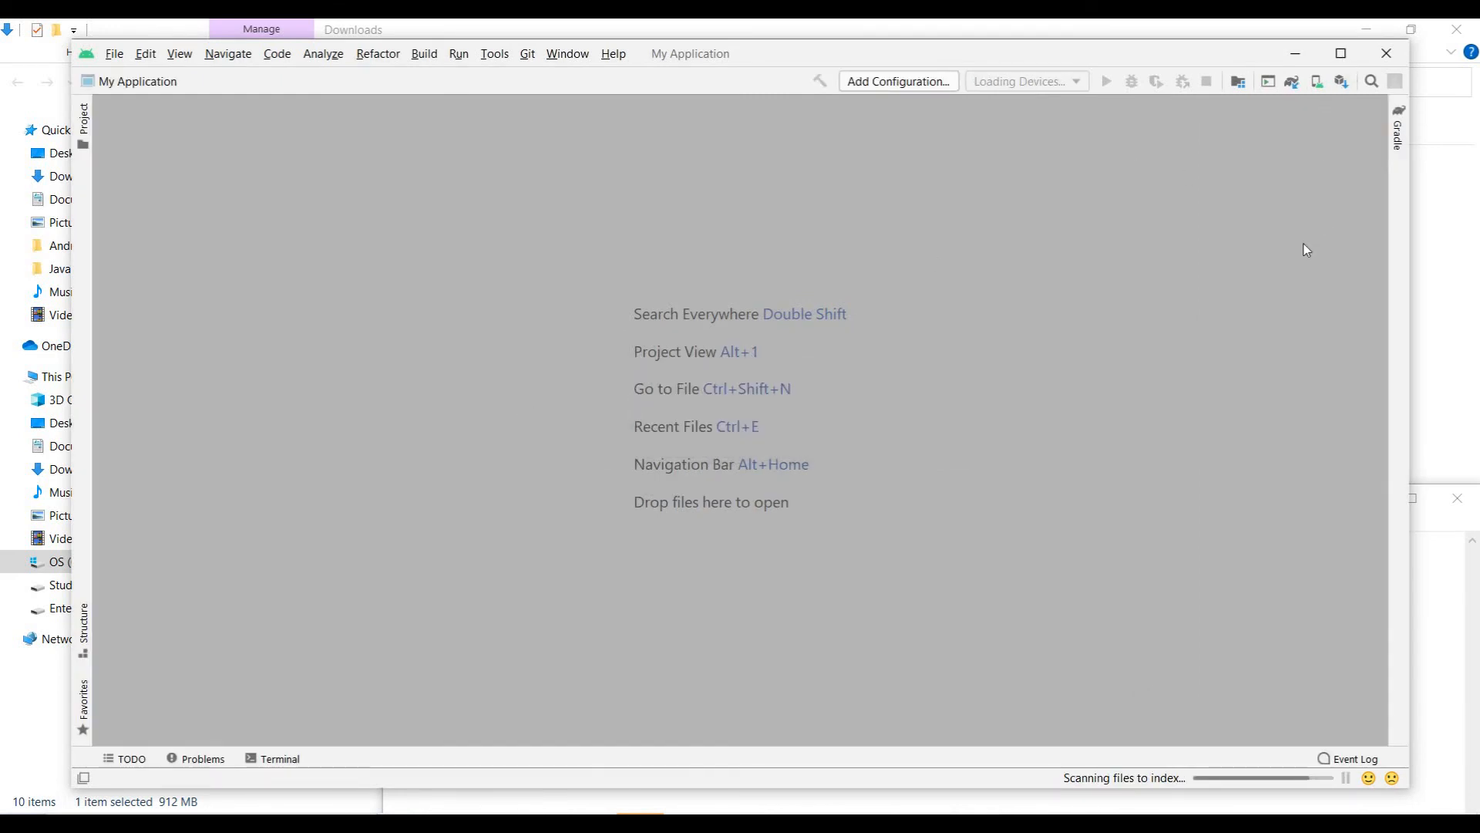
Step: Maximize the project window and show all running background tasks during the Gradle build
{"action": "left_click", "coordinate": [1344, 55]}
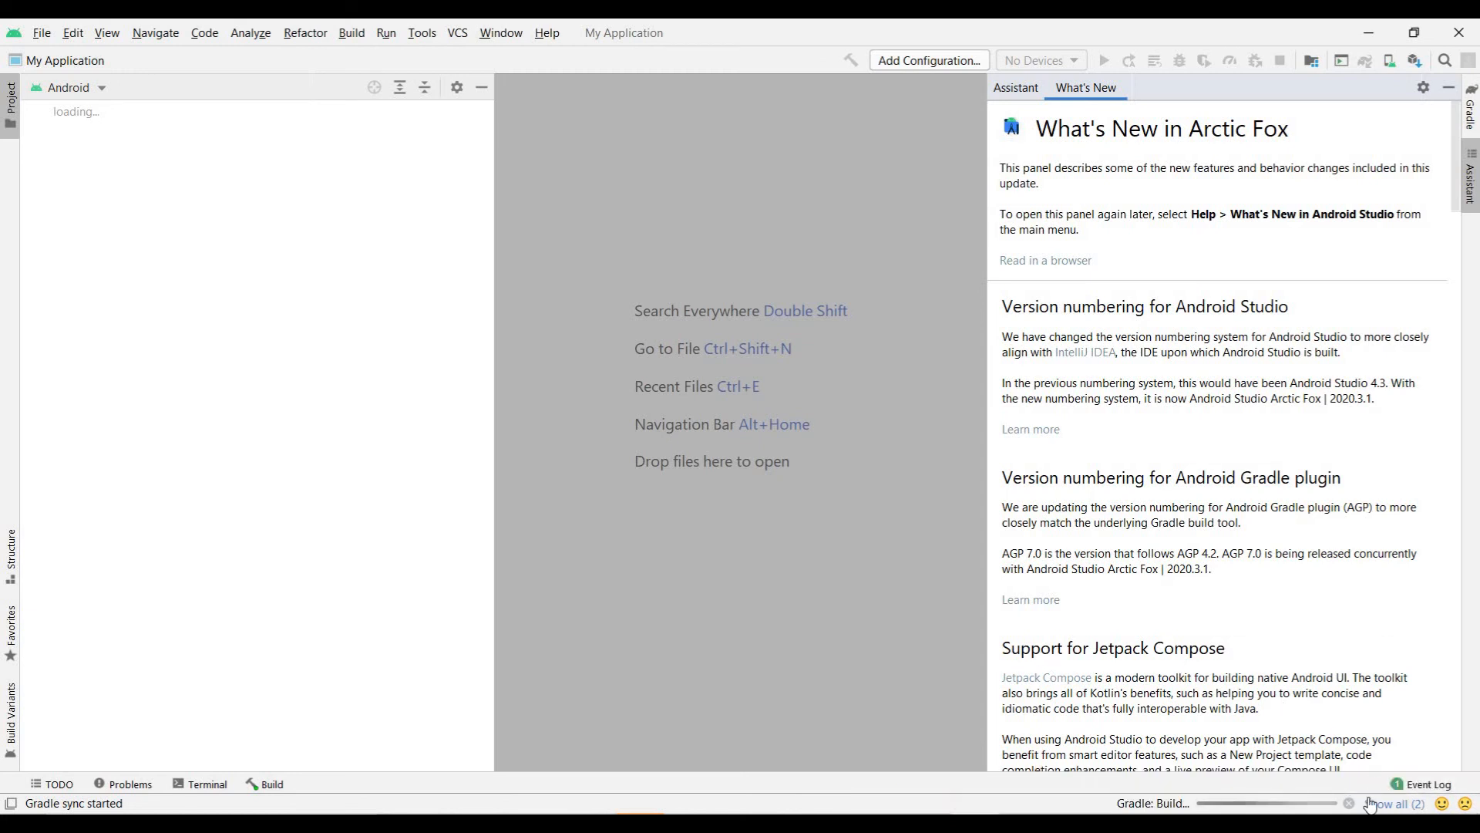
{"action": "left_click", "coordinate": [1394, 803]}
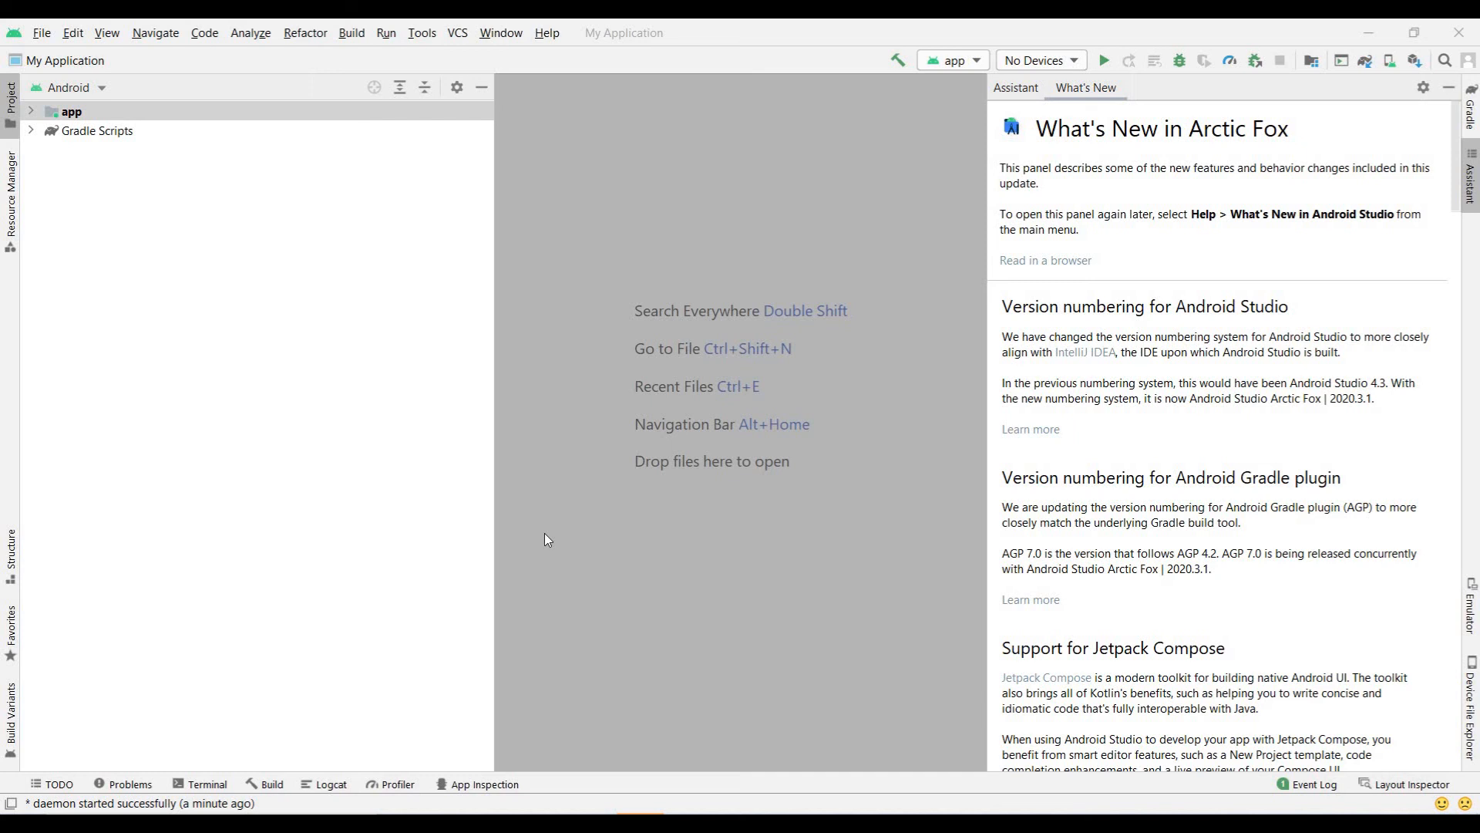
Step: Select the SDK path noted in Notepad and open the user's profile folder under C:\Users in File Explorer
{"action": "left_click", "coordinate": [687, 825]}
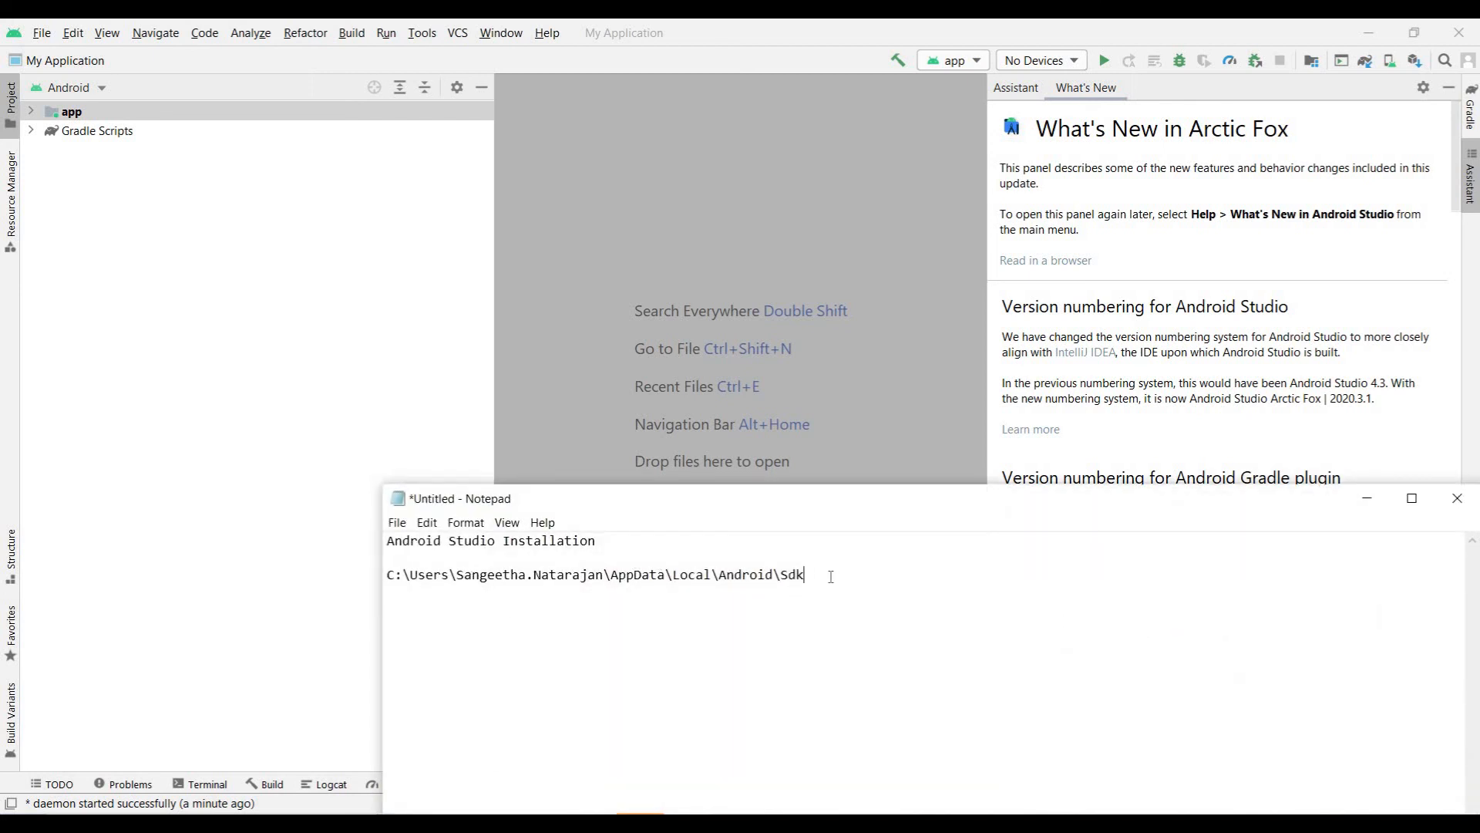
{"action": "left_click_drag", "start_coordinate": [804, 574], "coordinate": [391, 574]}
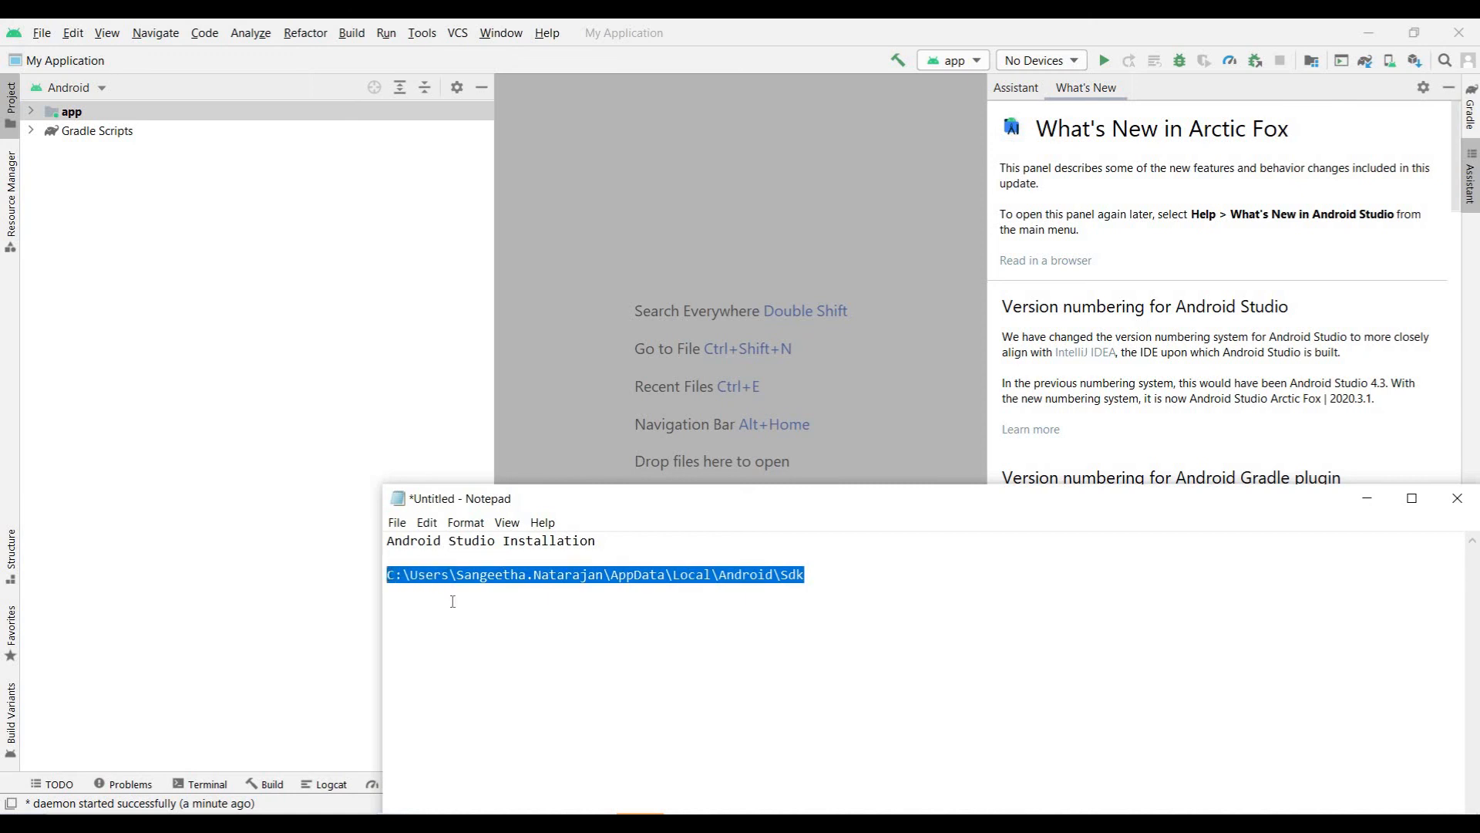
{"action": "mouse_move", "coordinate": [498, 824]}
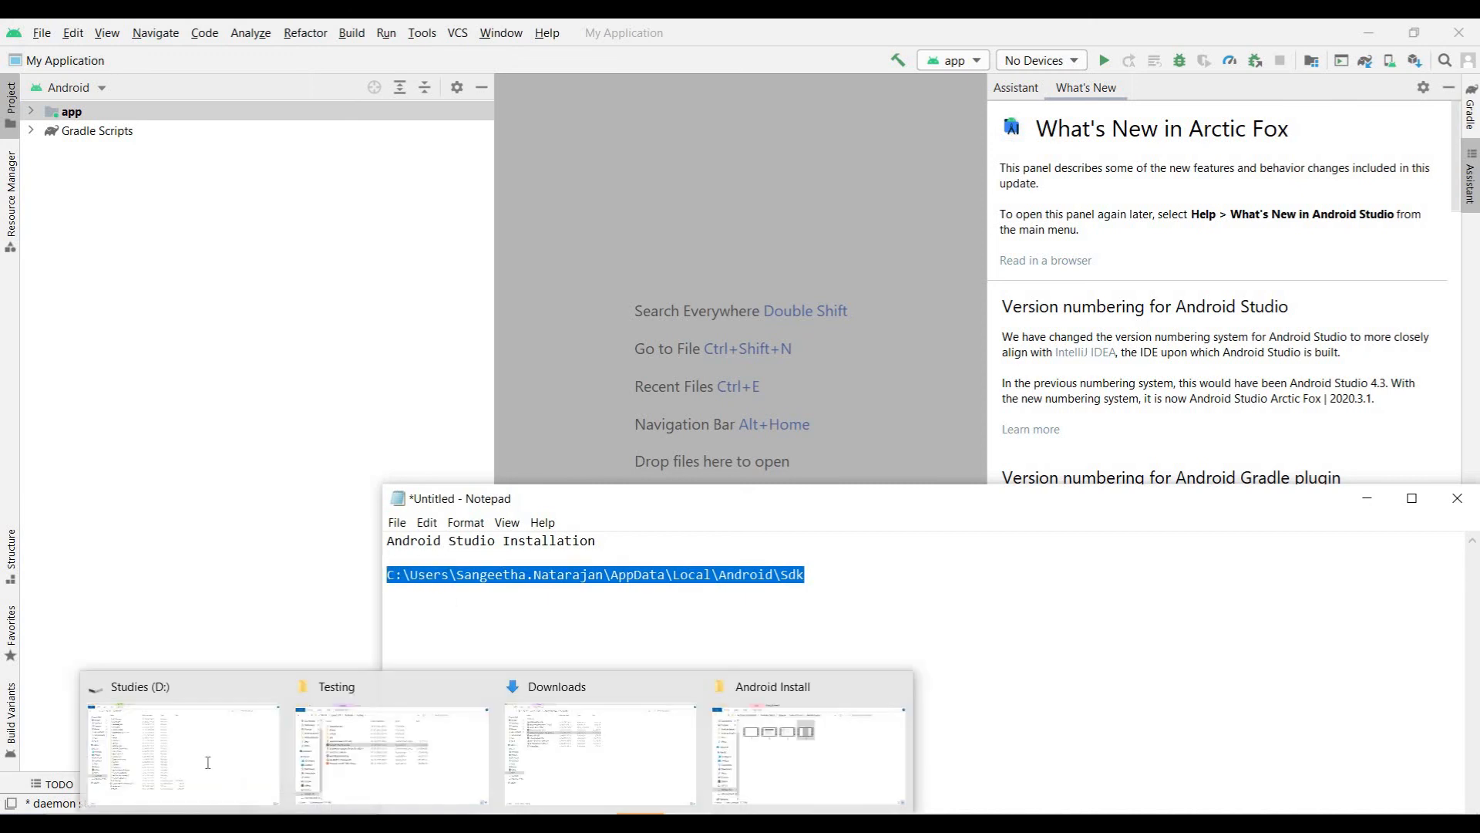
{"action": "left_click", "coordinate": [180, 746]}
{"action": "left_click", "coordinate": [72, 563]}
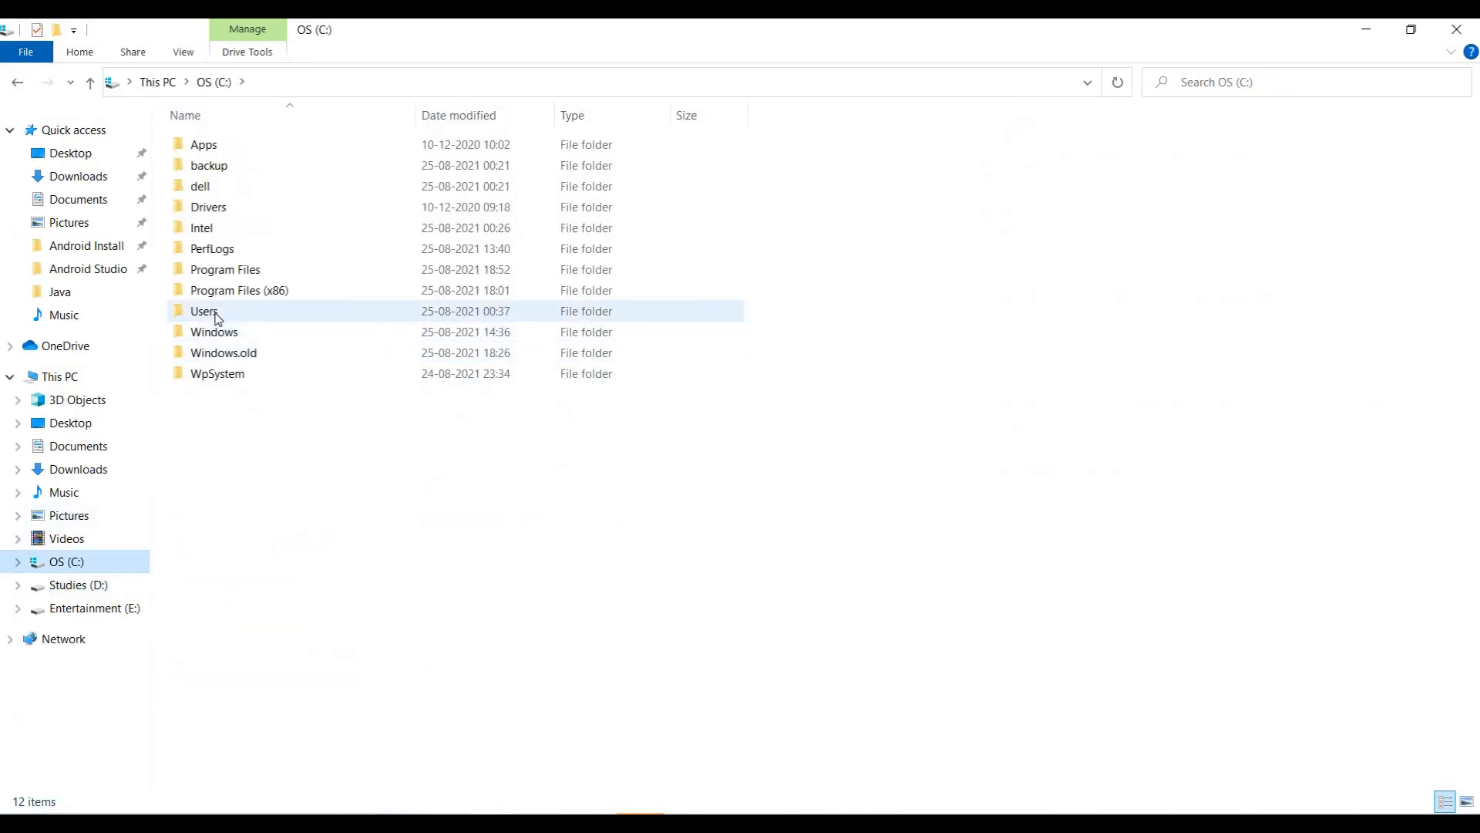
{"action": "double_click", "coordinate": [217, 316]}
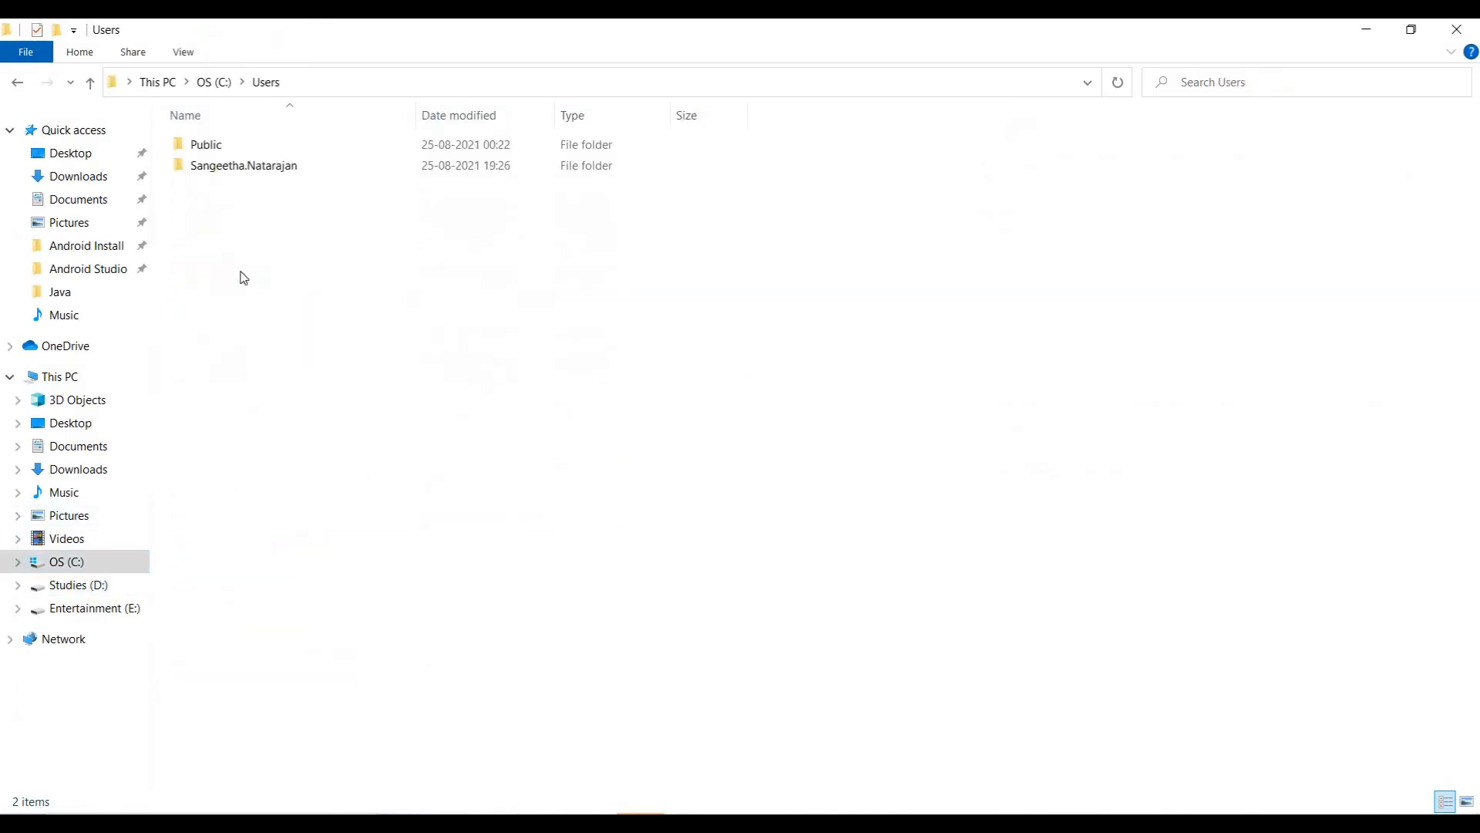
{"action": "double_click", "coordinate": [278, 169]}
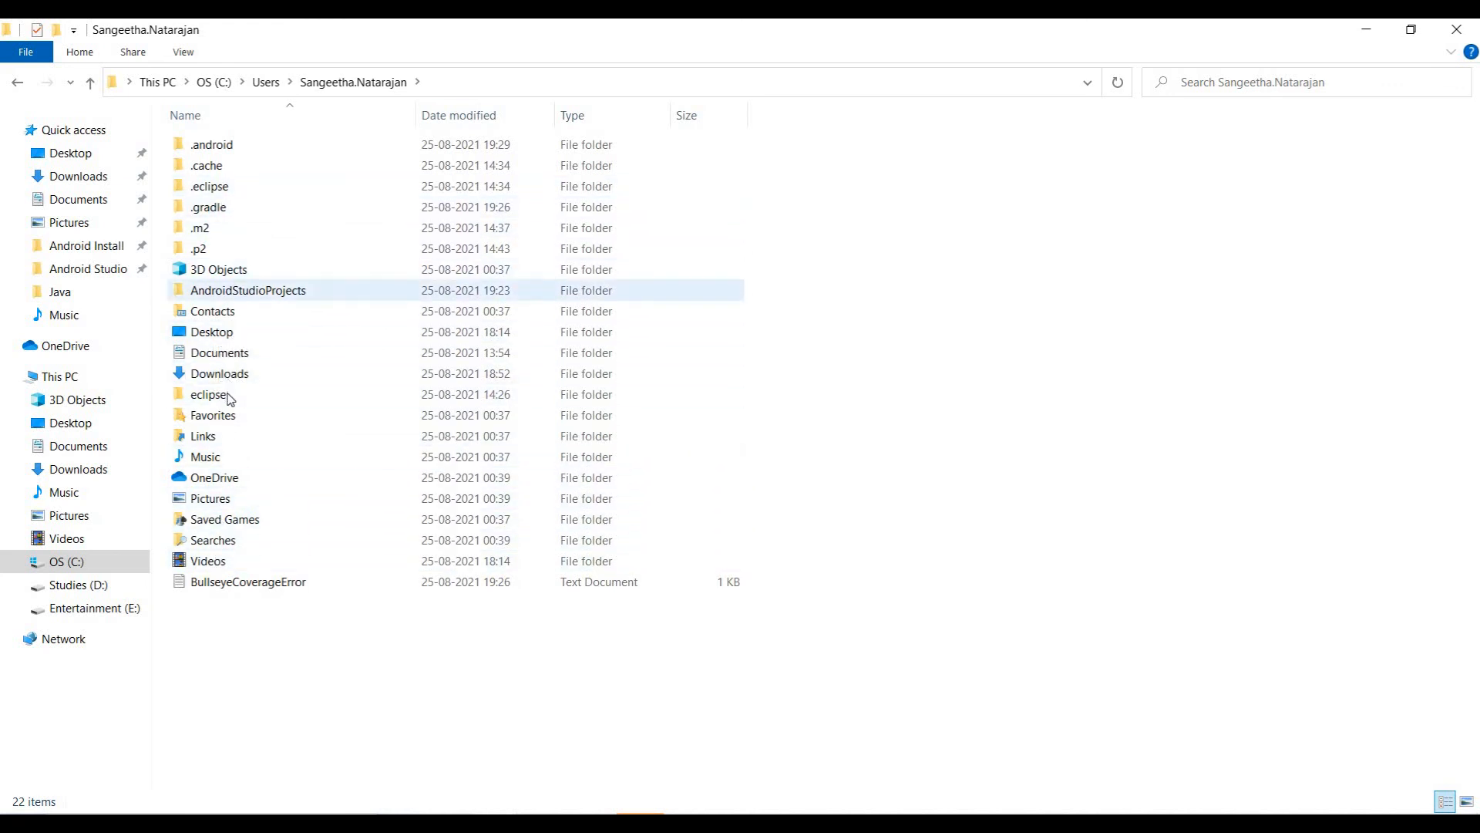
Step: Show hidden items in the user's profile folder and open its AppData\Local\Android\Sdk subfolder
{"action": "left_click", "coordinate": [185, 52]}
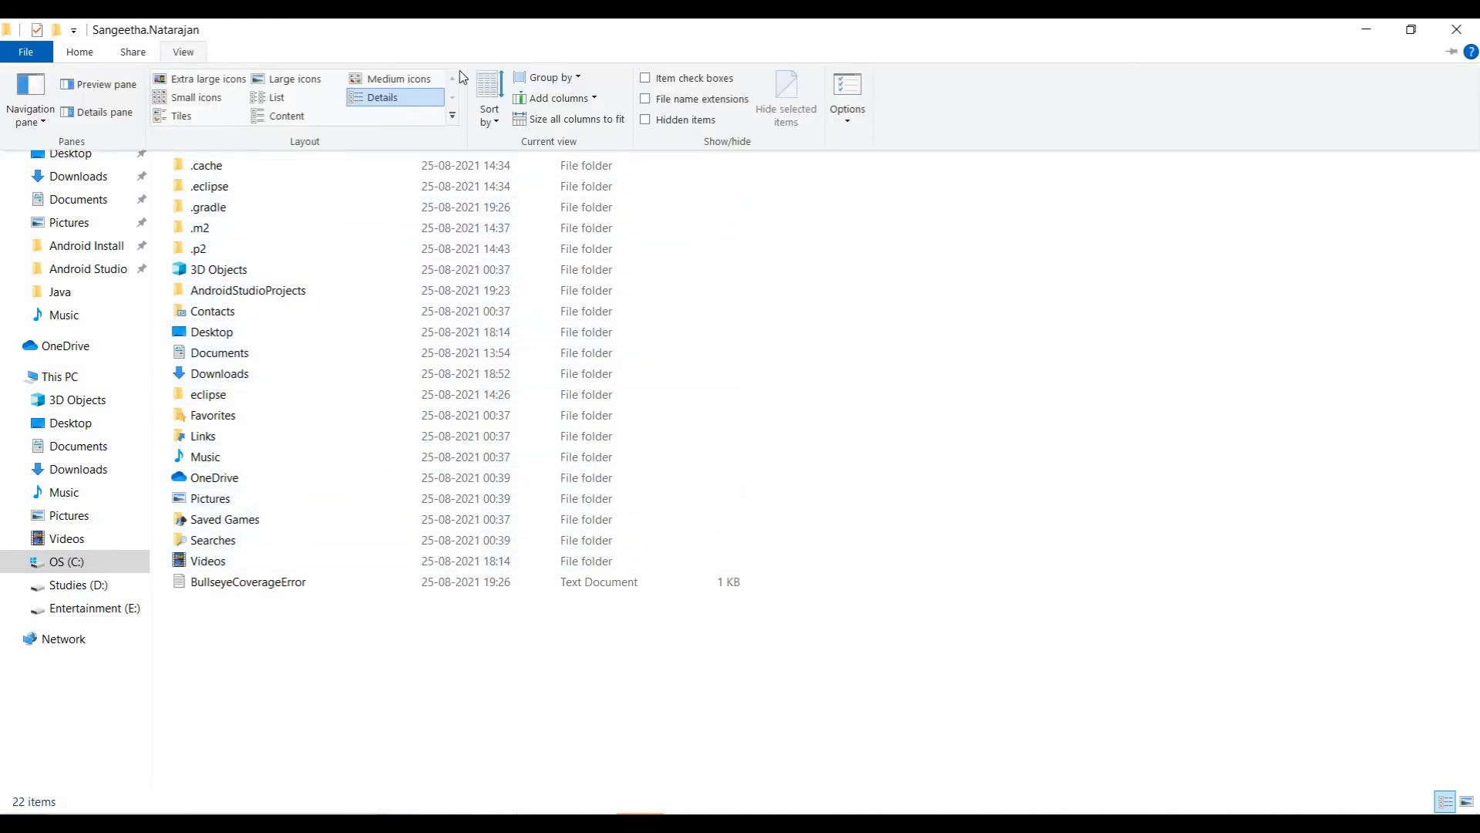
{"action": "left_click", "coordinate": [646, 121]}
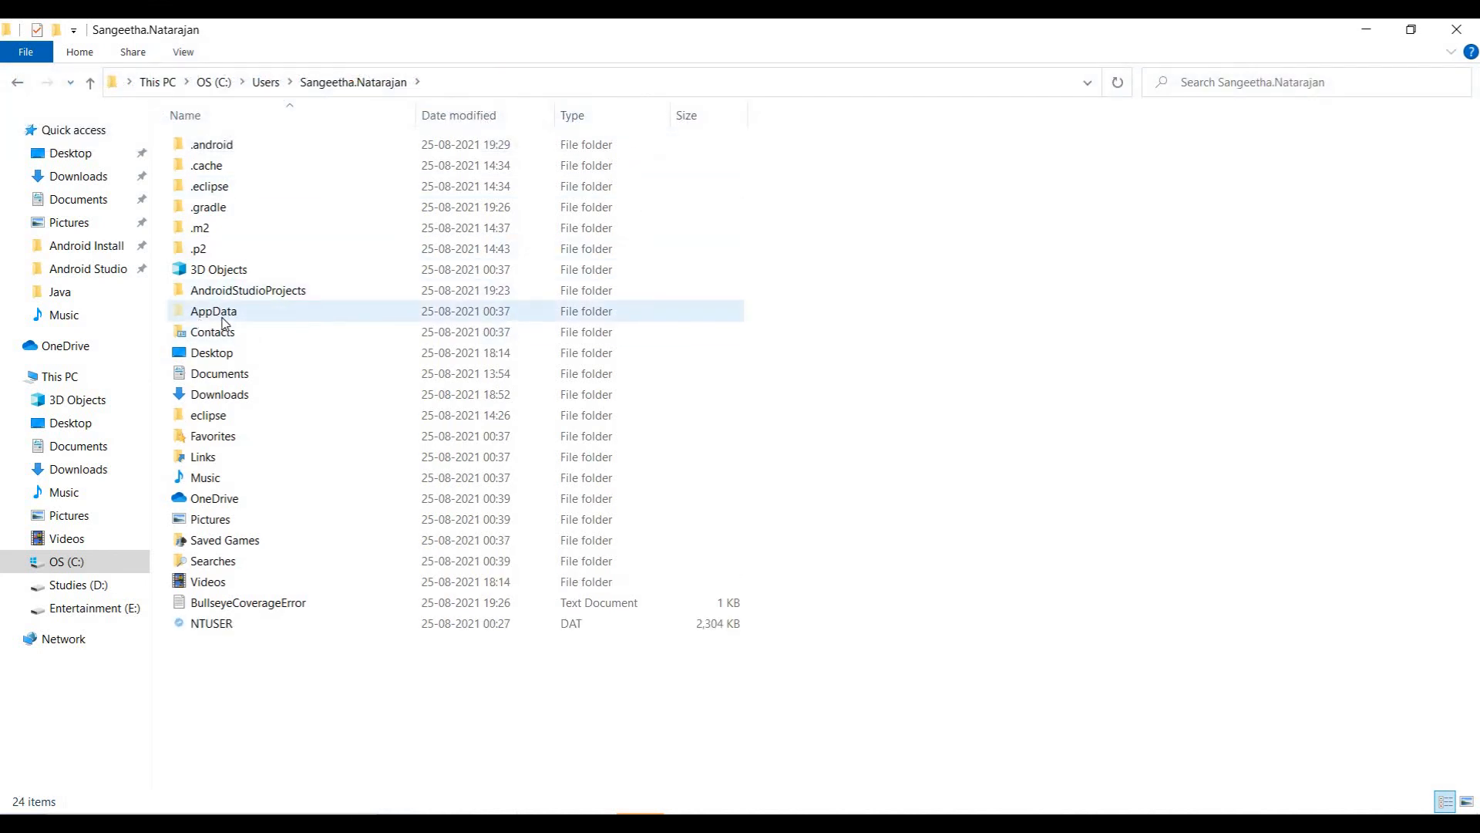
{"action": "double_click", "coordinate": [229, 316]}
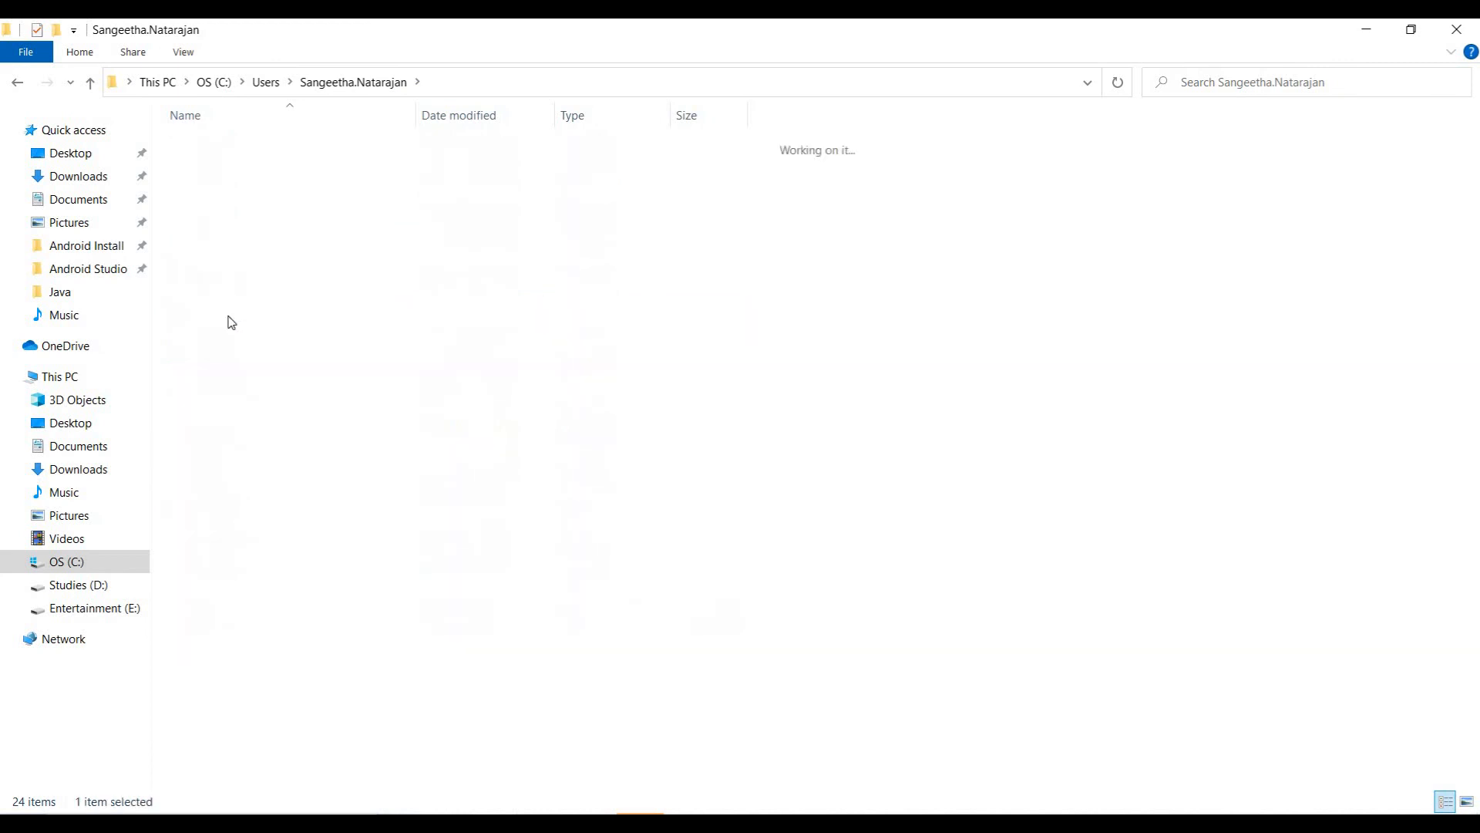
{"action": "double_click", "coordinate": [208, 150]}
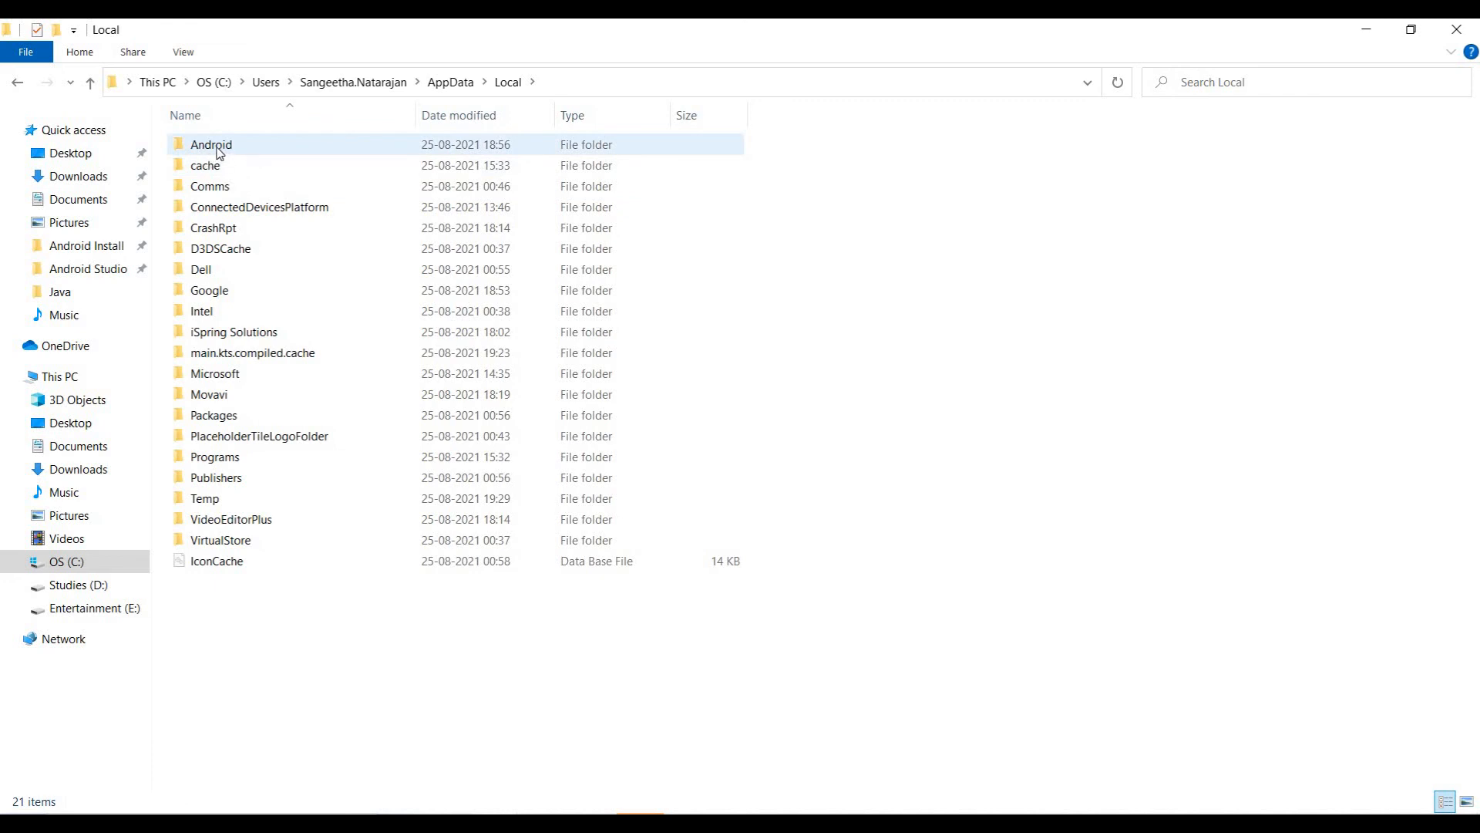
{"action": "double_click", "coordinate": [219, 150]}
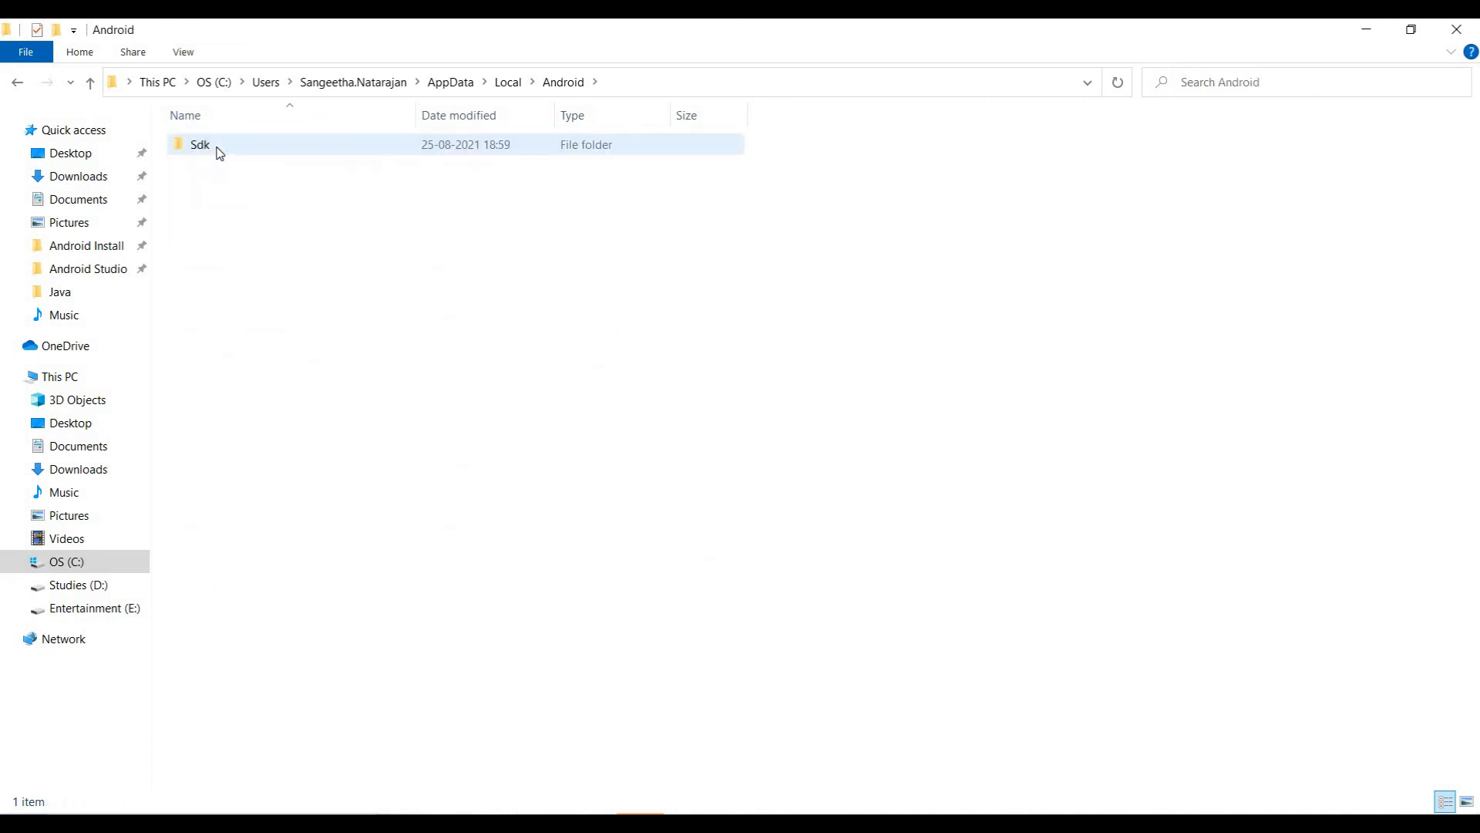
{"action": "double_click", "coordinate": [219, 150]}
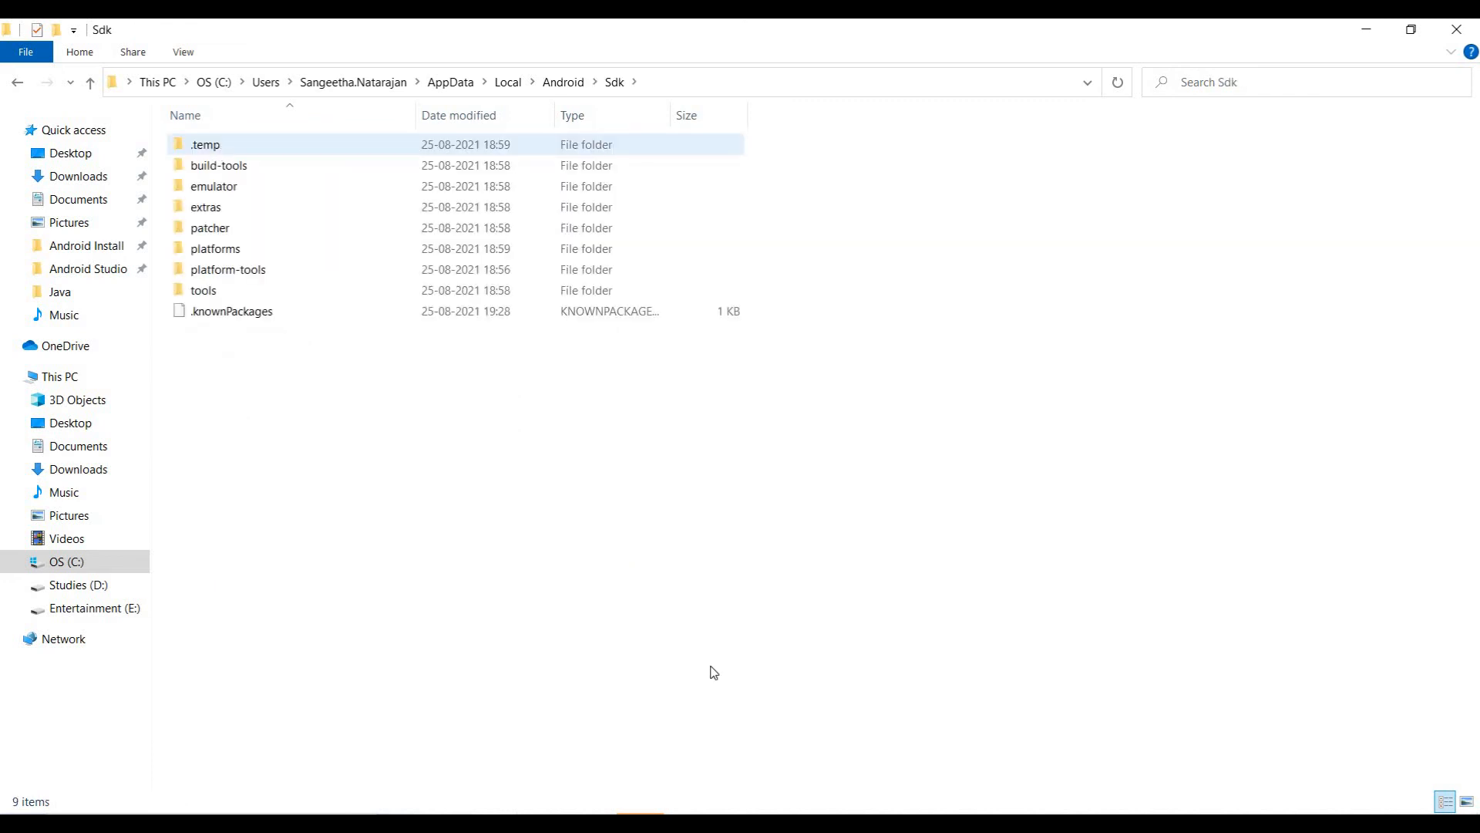
Step: Bring up the SDK path in Notepad again and switch back to the My Application project in Android Studio
{"action": "left_click", "coordinate": [715, 711]}
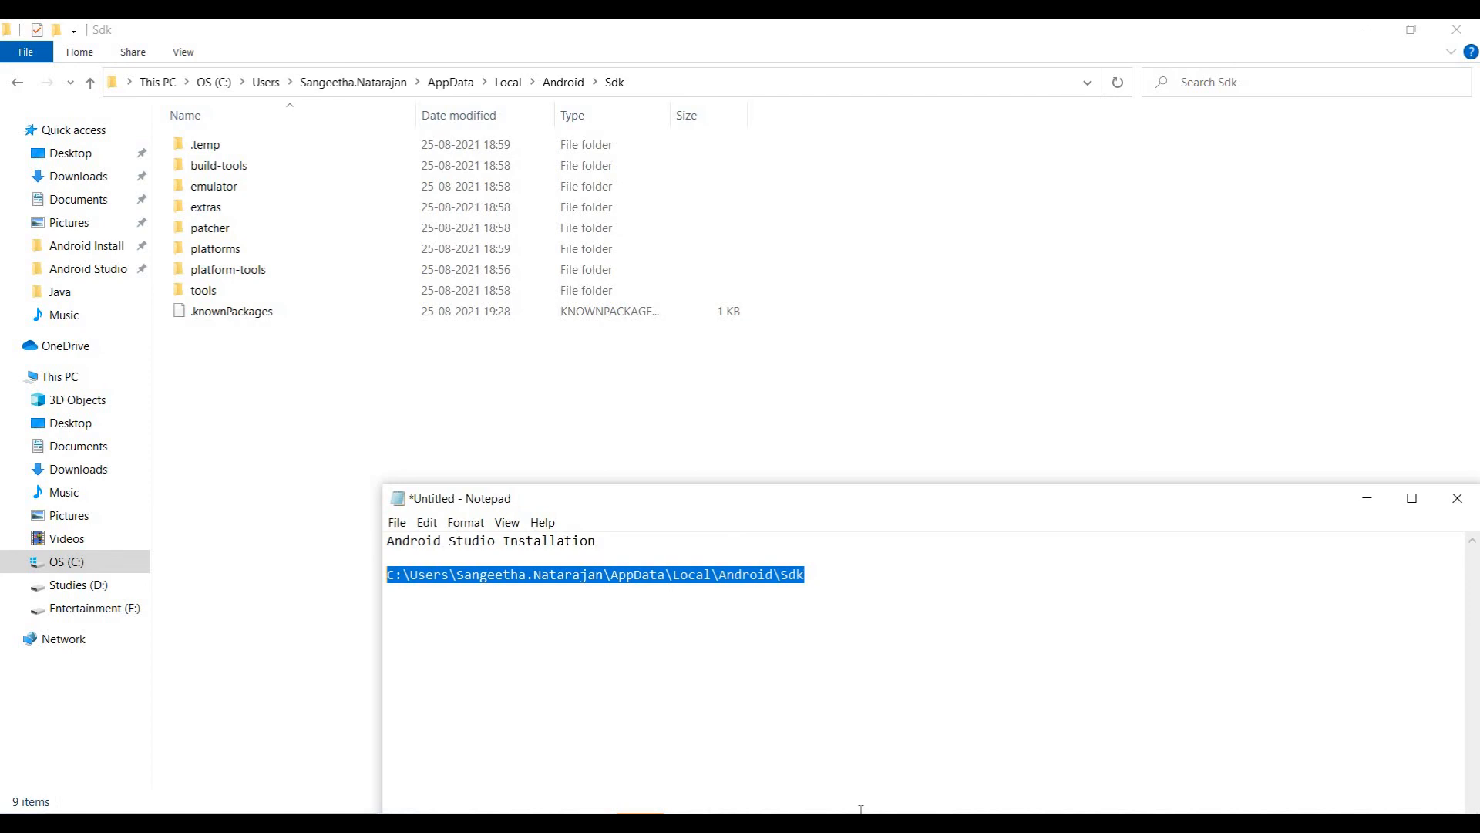
{"action": "left_click", "coordinate": [683, 824]}
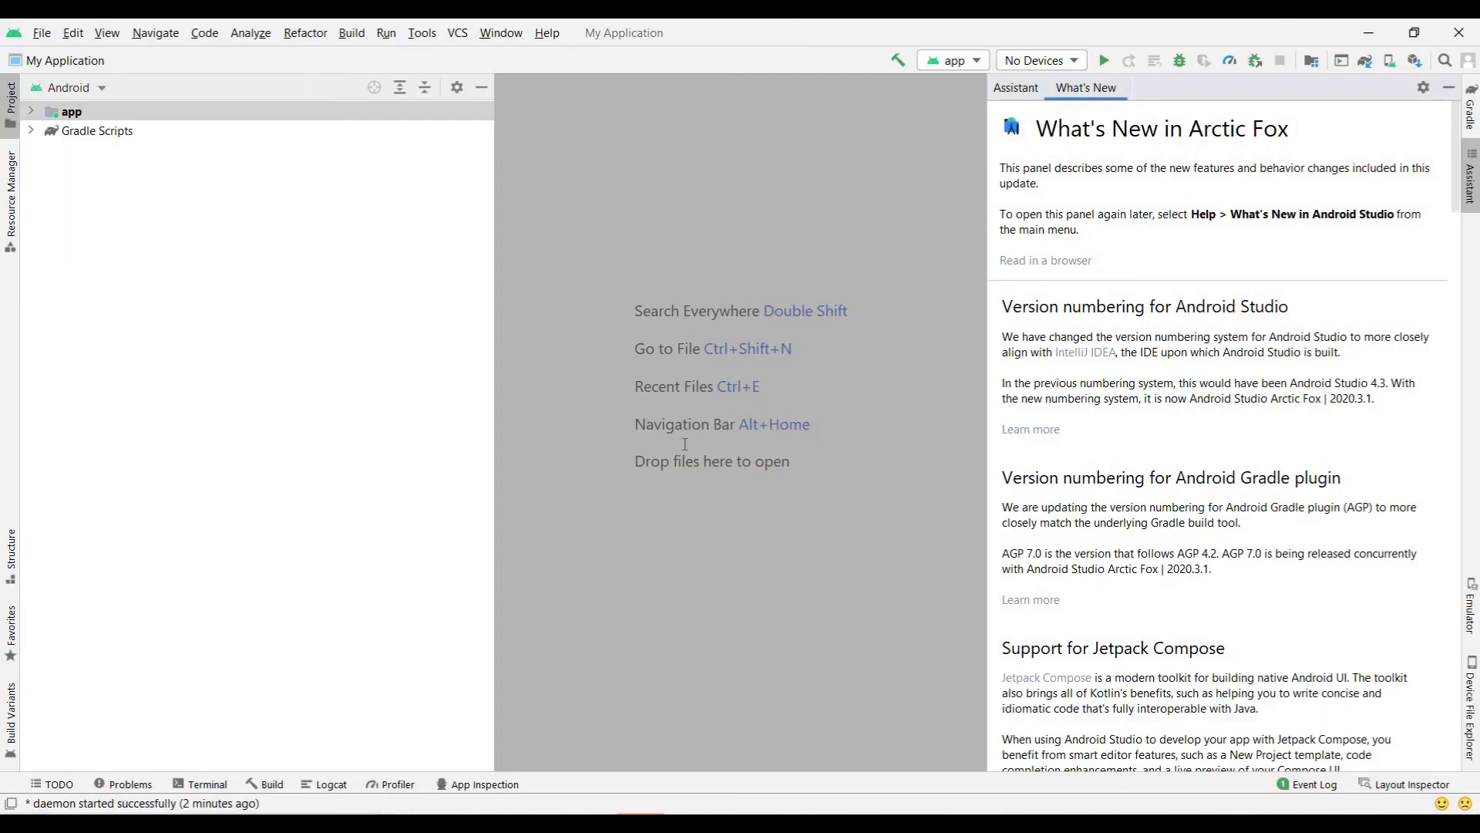